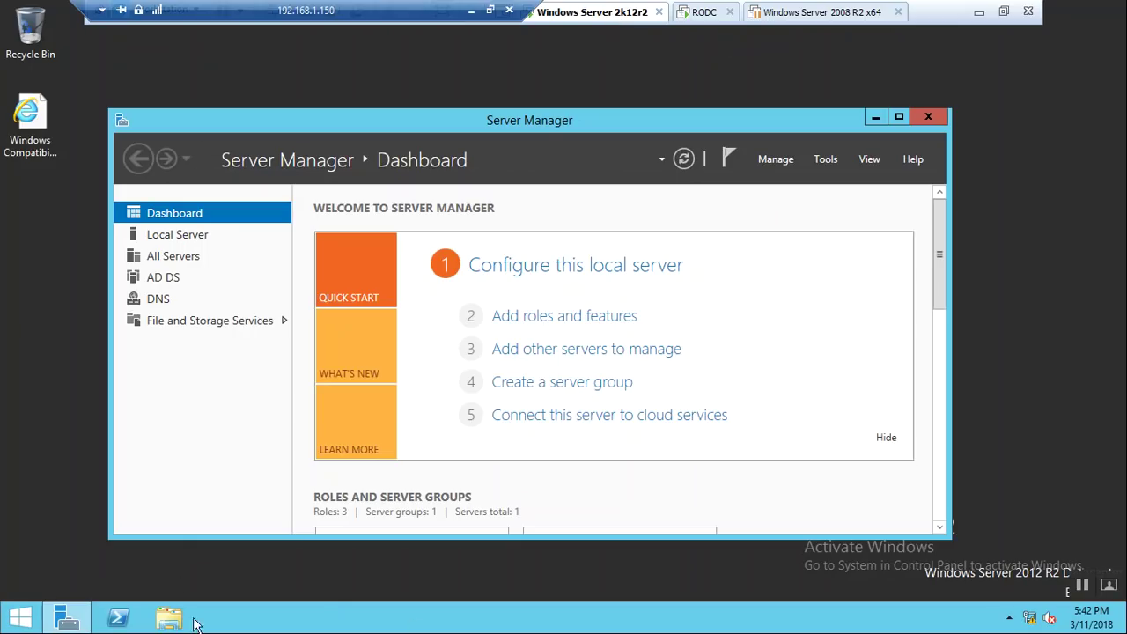
Start adding roles and features, using role-based or feature-based installation on destination server WIN-2K8DC1.hcl.com.
double_click(586, 121)
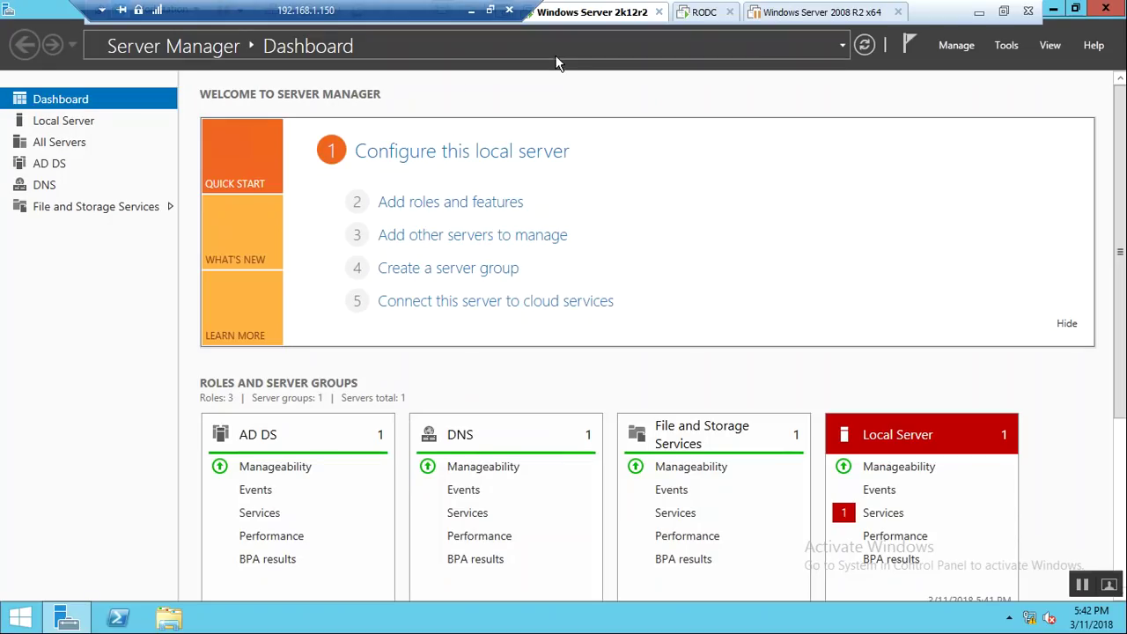
left_click(457, 213)
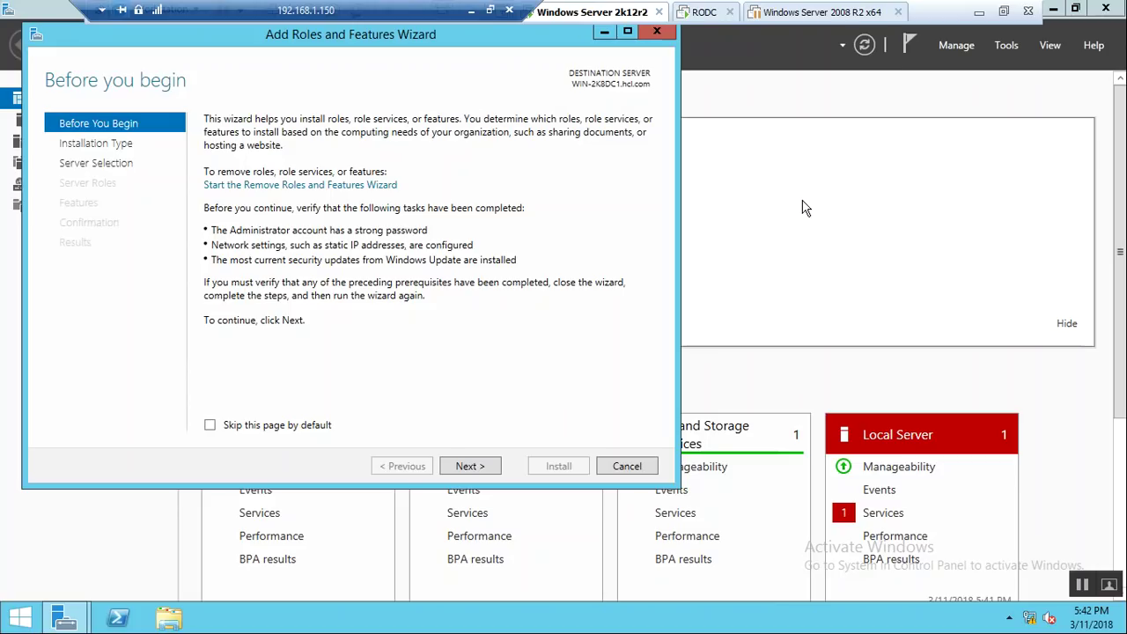
left_click(480, 474)
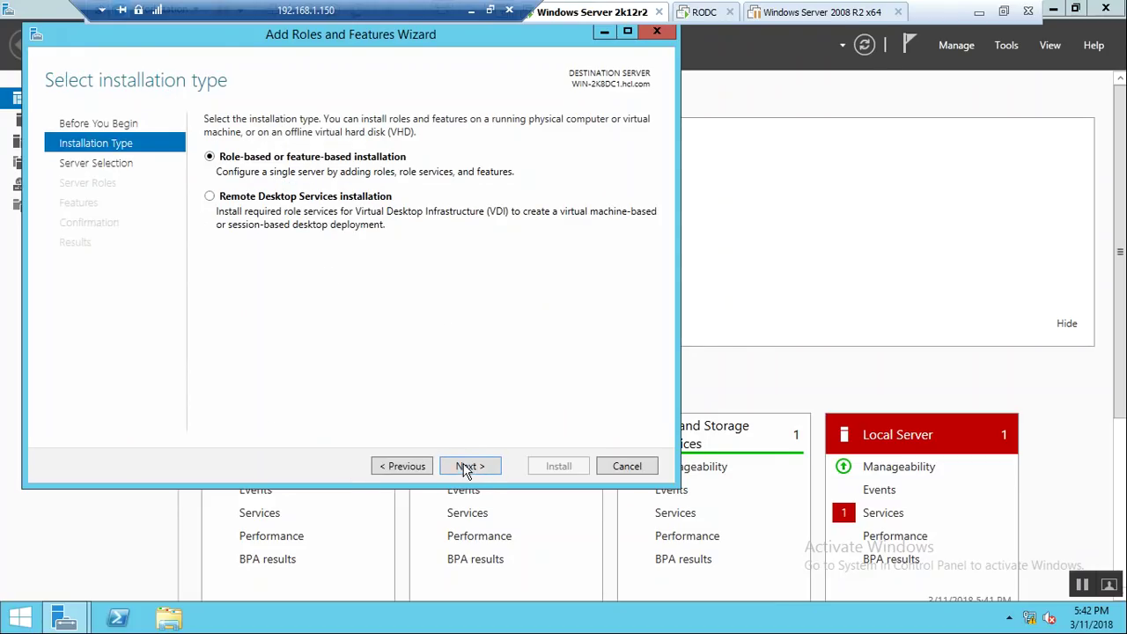
left_click(468, 472)
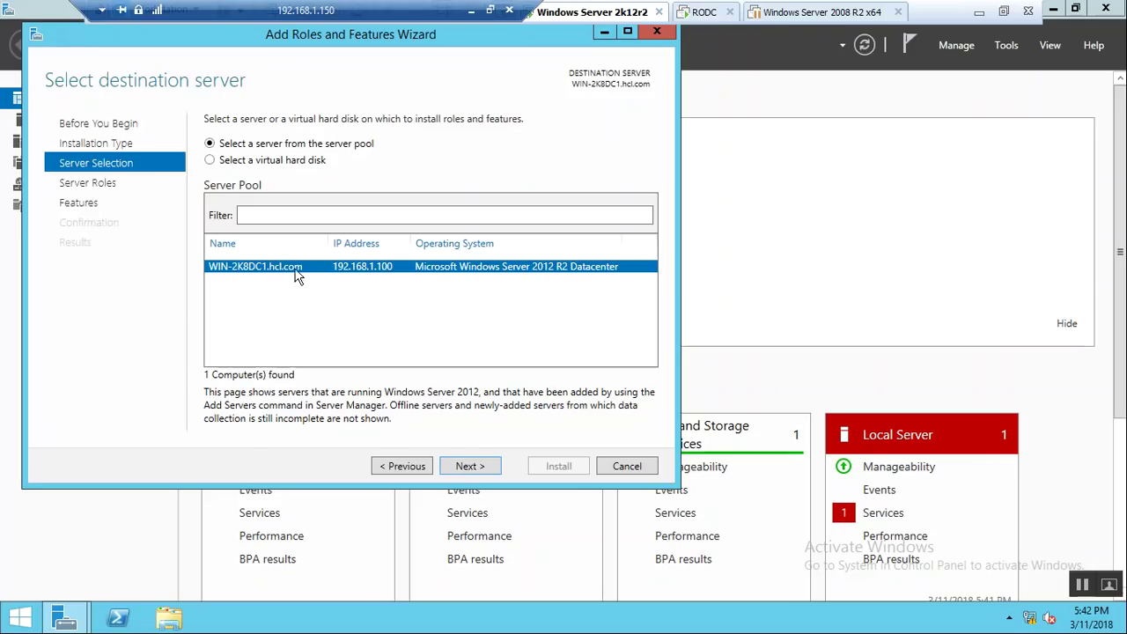
left_click(471, 467)
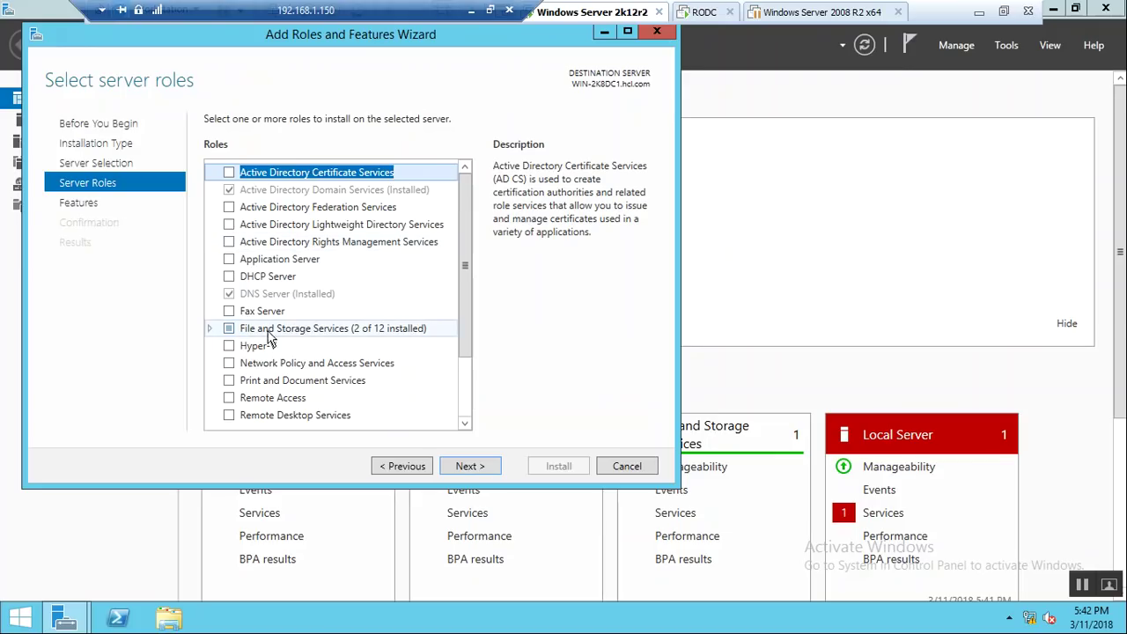
Select the iSCSI Target Server and iSCSI Target Storage Provider role services under File and iSCSI Services.
left_click(211, 328)
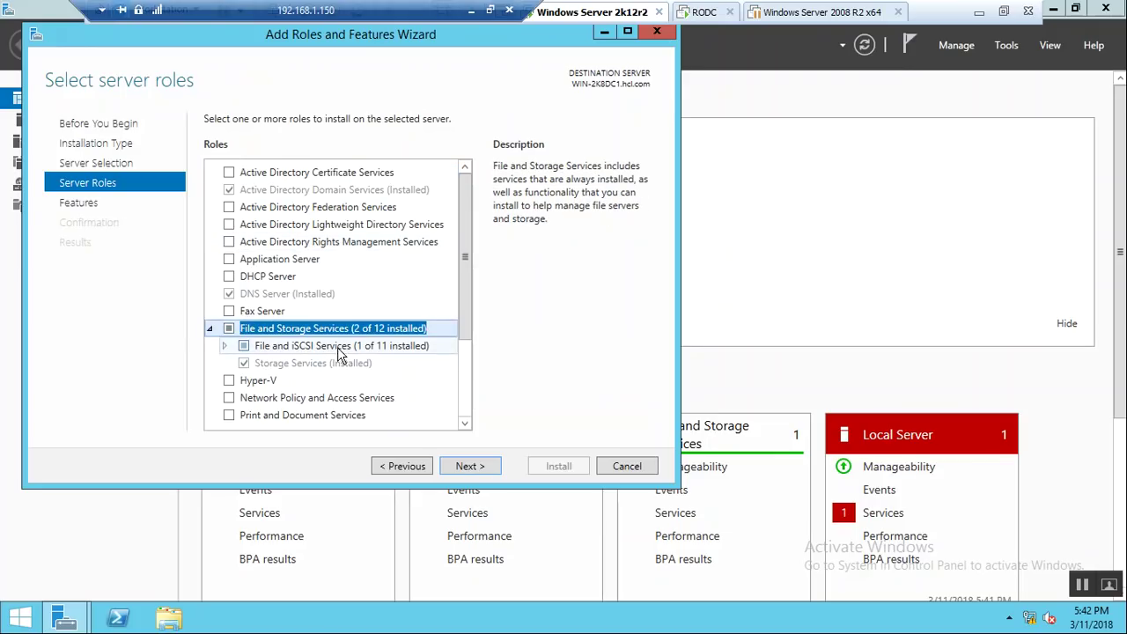
left_click(224, 345)
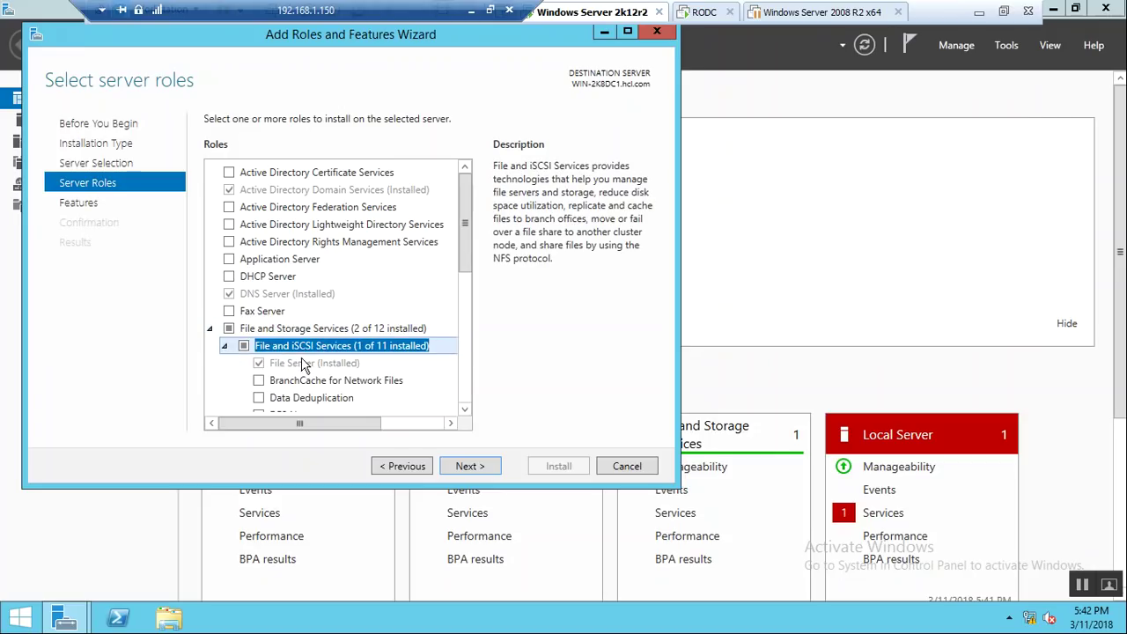
left_click(465, 409)
left_click(465, 410)
left_click(464, 409)
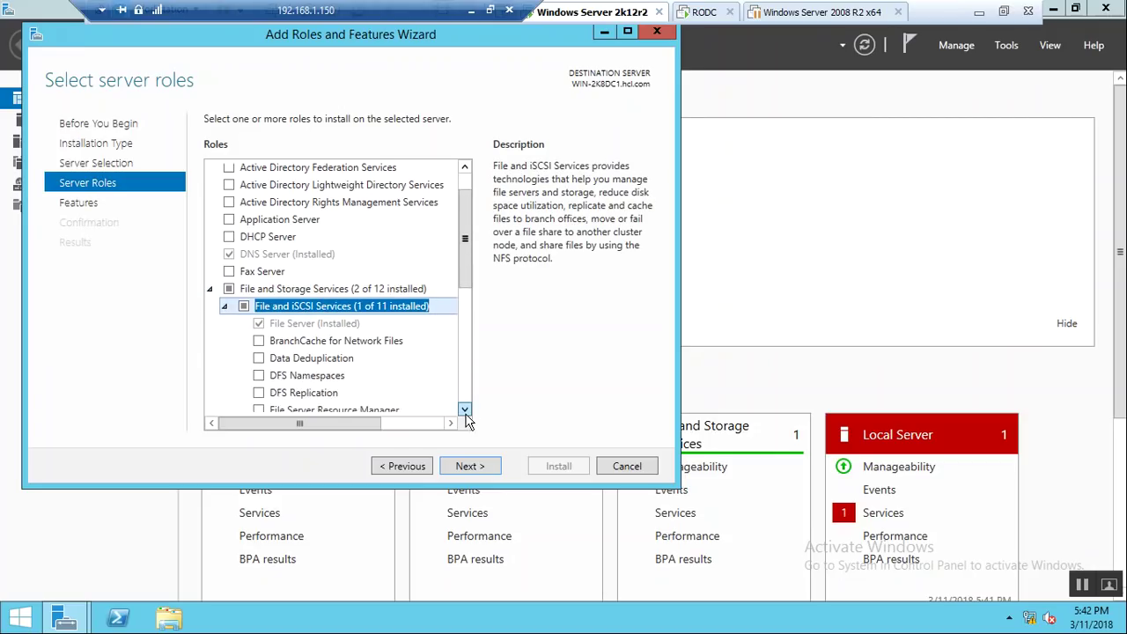
left_click(465, 409)
left_click(465, 410)
left_click(465, 410)
left_click(465, 409)
left_click(465, 410)
left_click(465, 409)
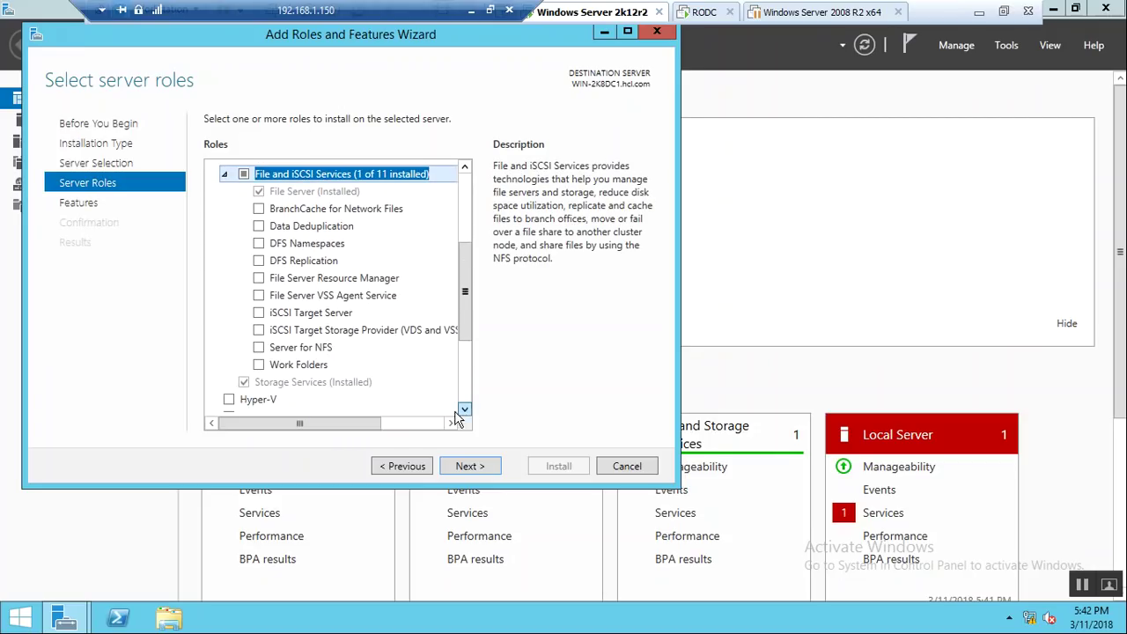
left_click(250, 319)
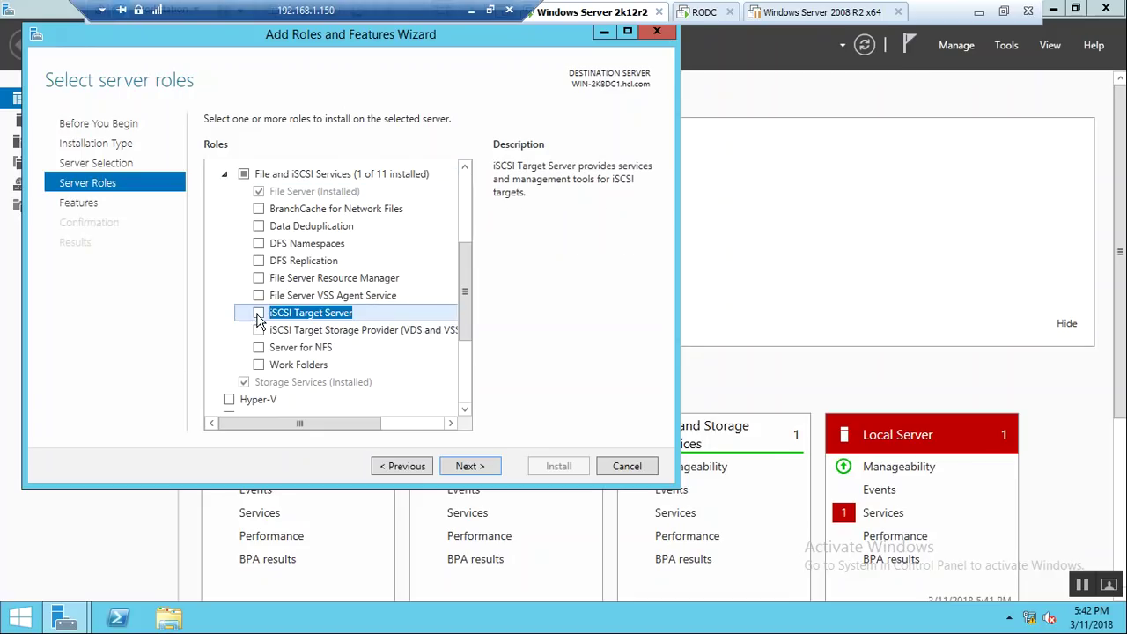
left_click(257, 315)
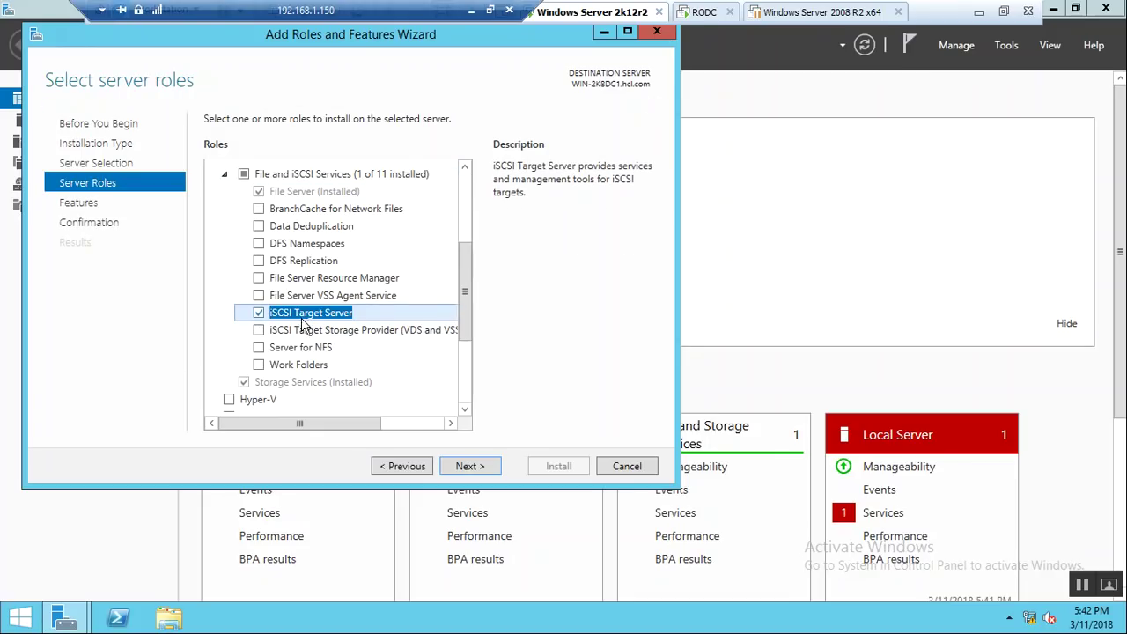
left_click(257, 333)
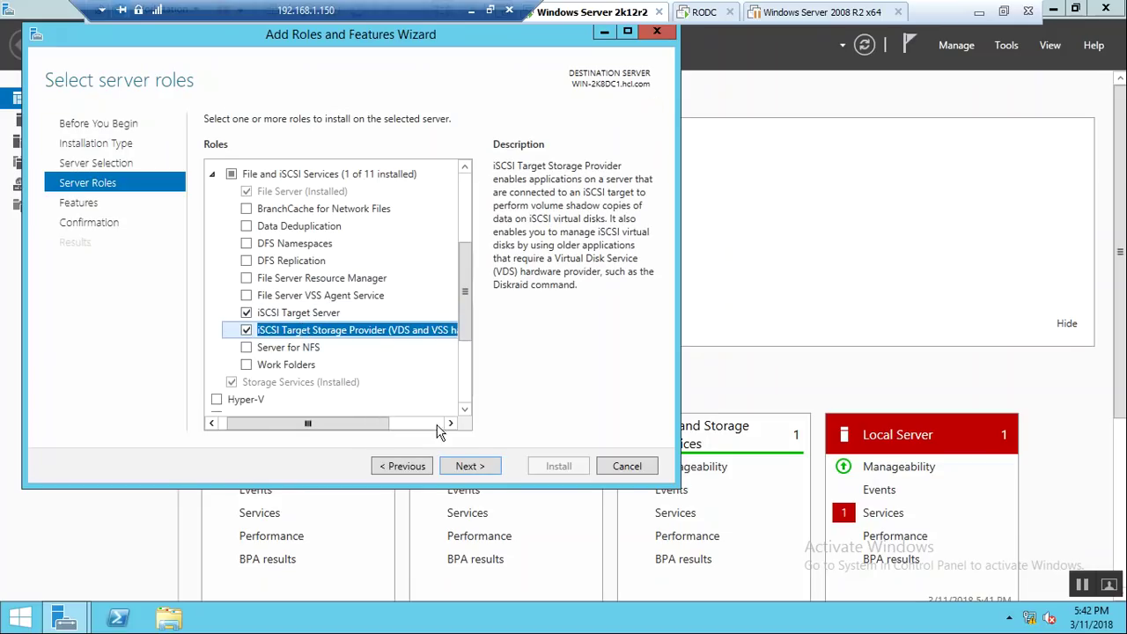
Accept the default features and install the selected iSCSI role services.
left_click(475, 468)
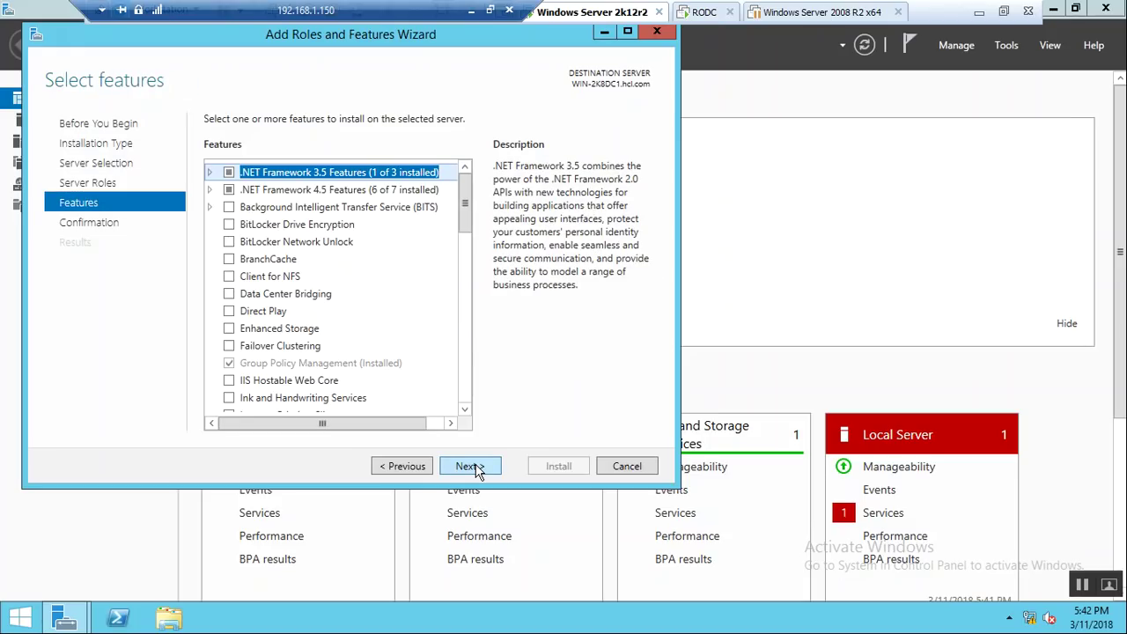
left_click(475, 468)
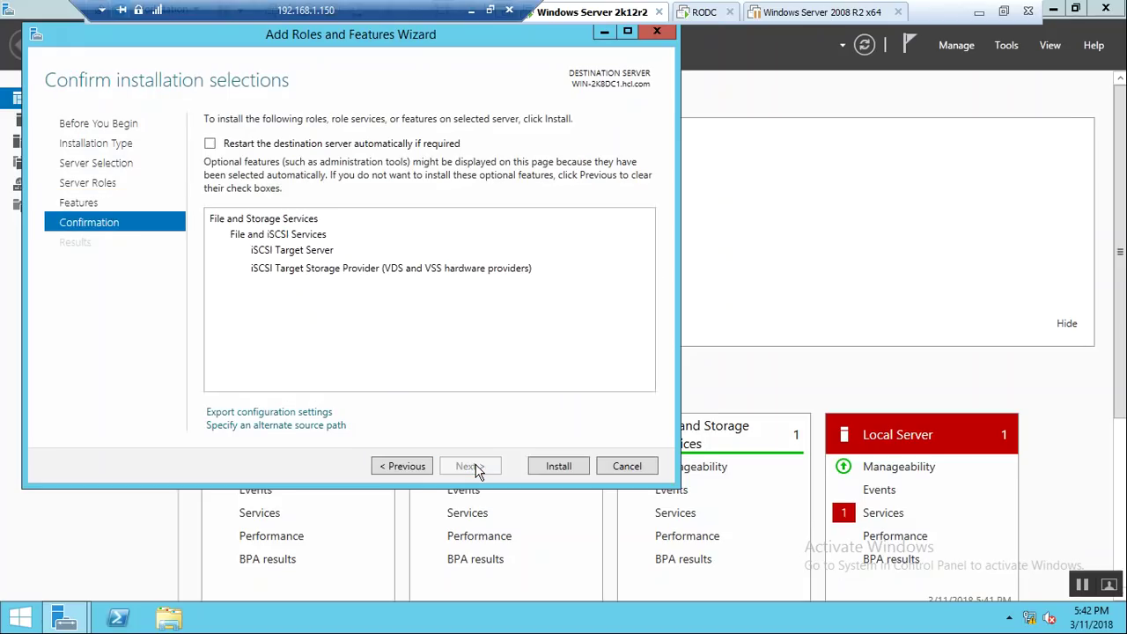
left_click(556, 466)
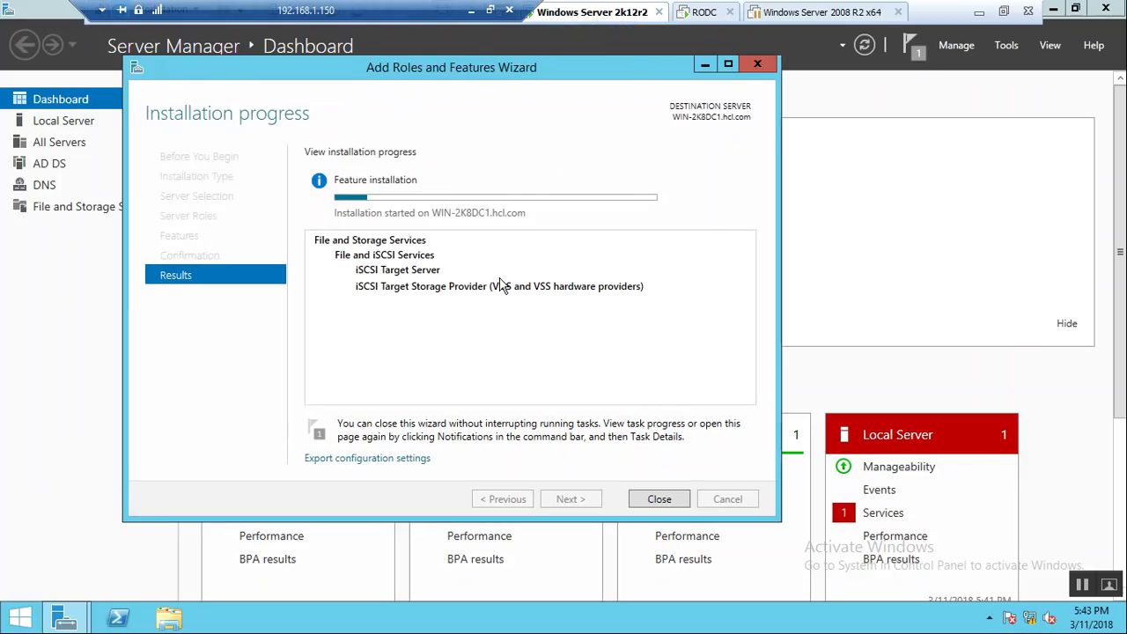
Switch to the RODC machine and examine the IPv4 address and DNS server in the Ethernet0 connection details.
left_click(705, 12)
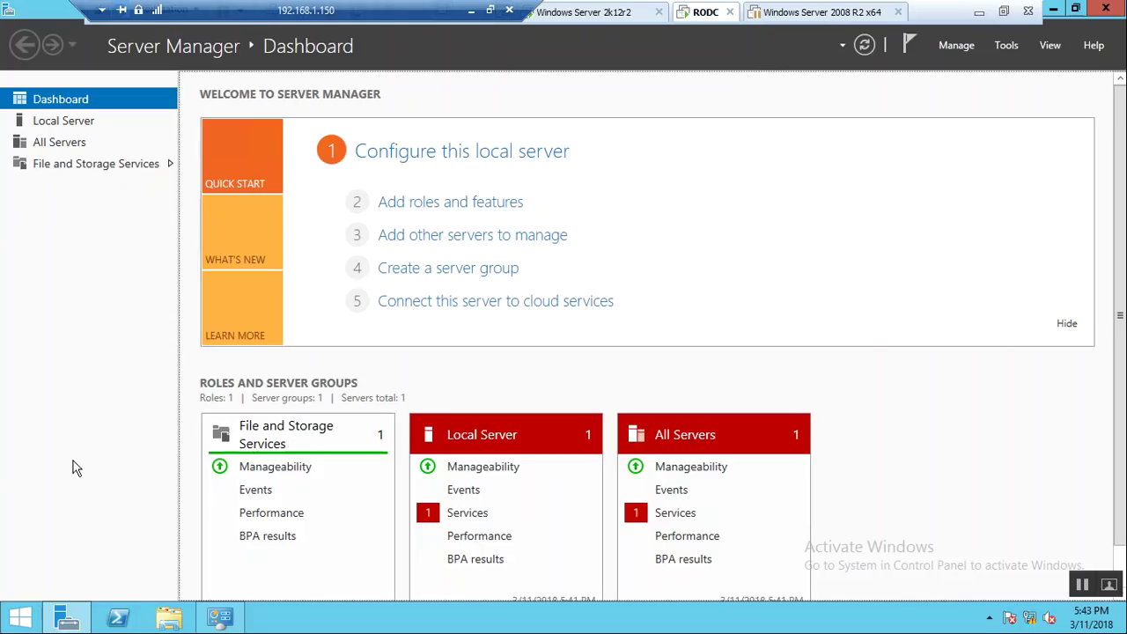
left_click(219, 617)
double_click(335, 171)
left_click(467, 299)
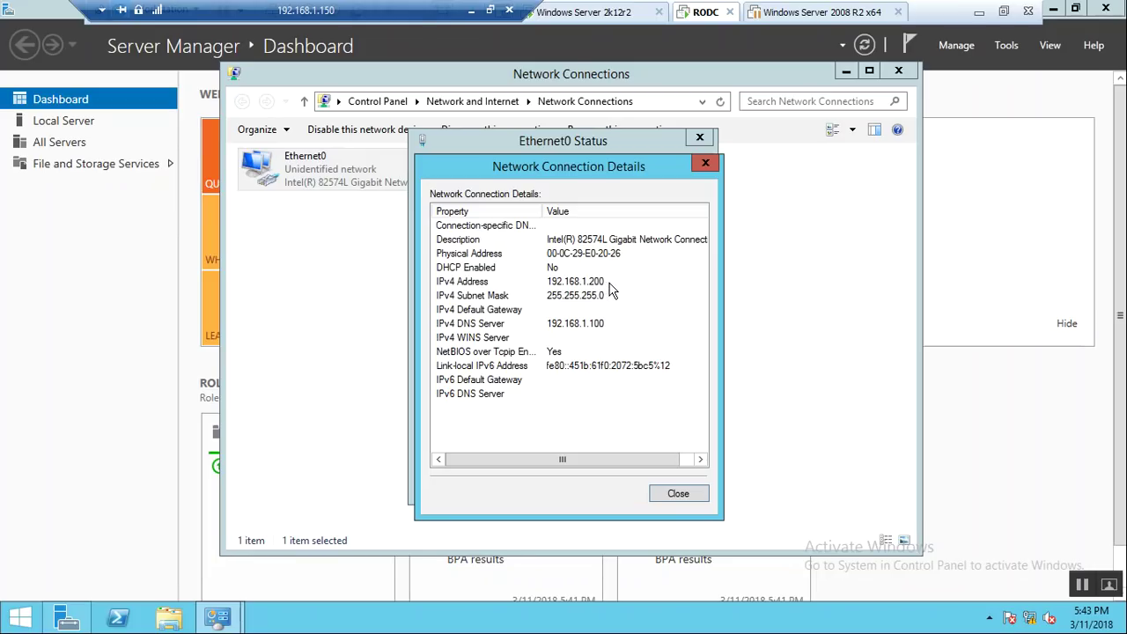
left_click(607, 282)
left_click(508, 324)
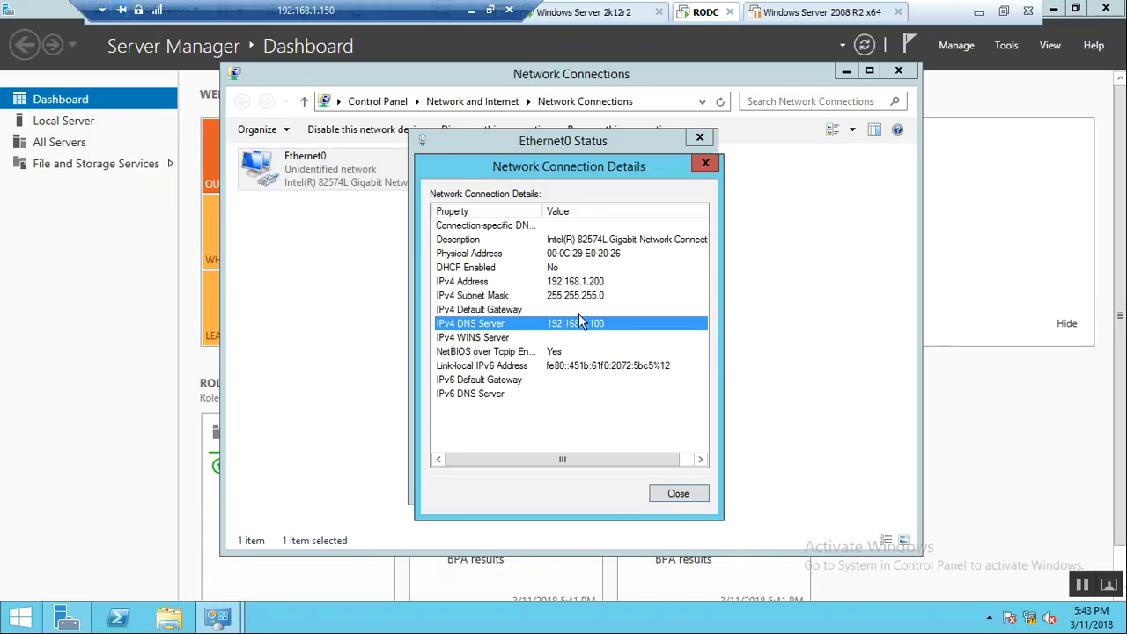
left_click(678, 494)
left_click(673, 485)
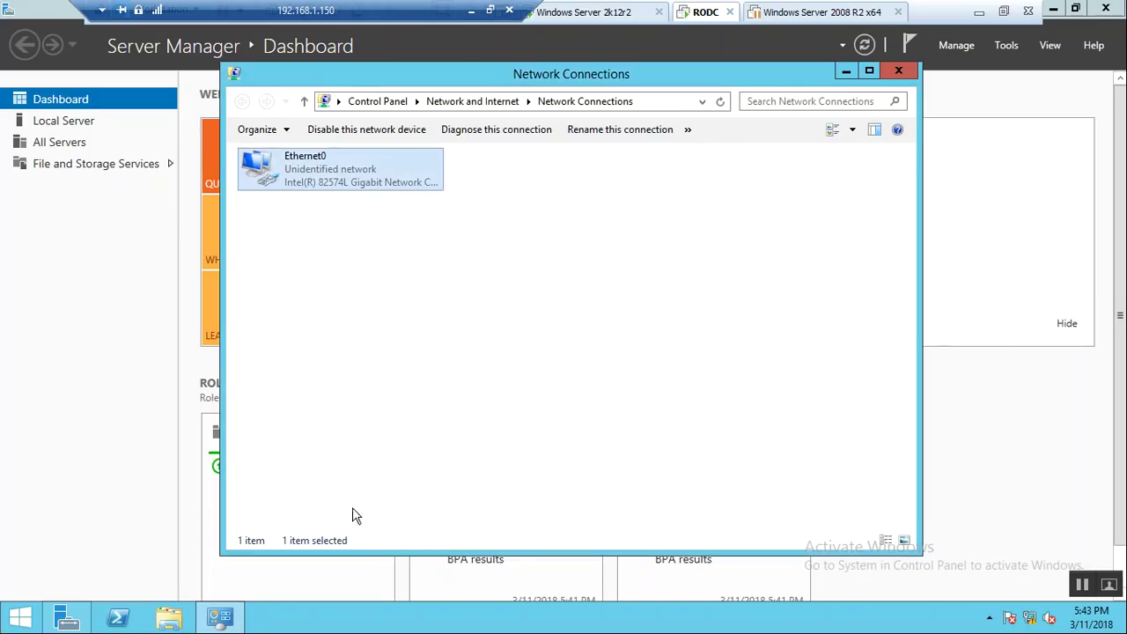
left_click(900, 71)
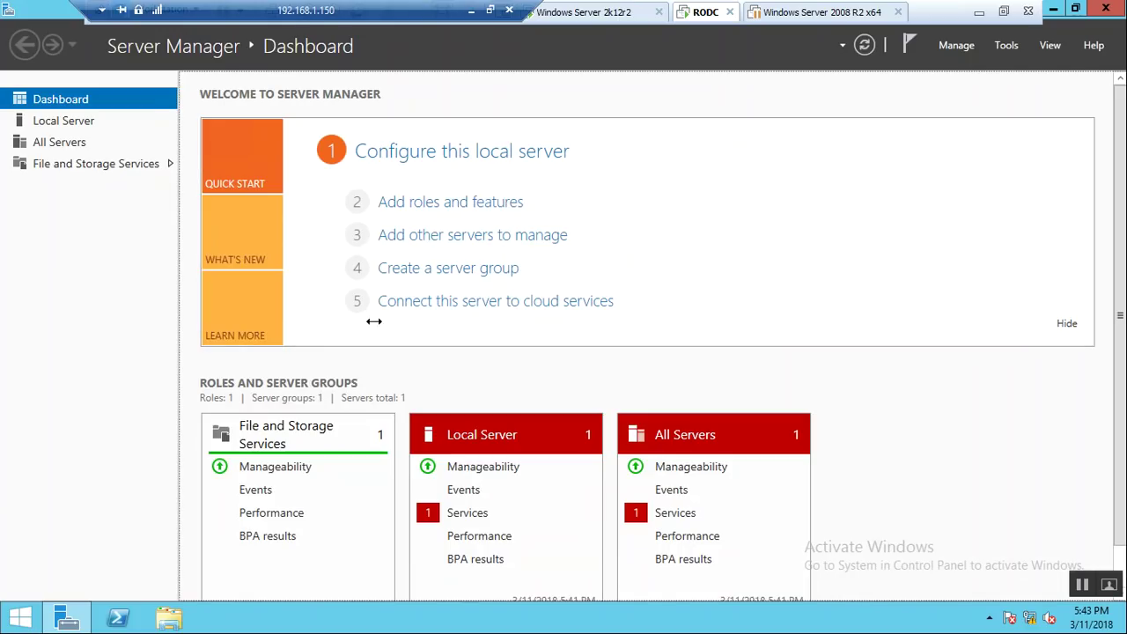
Search for and open iSCSI Initiator on the RODC machine, starting the Microsoft iSCSI service with automatic startup.
left_click(1054, 9)
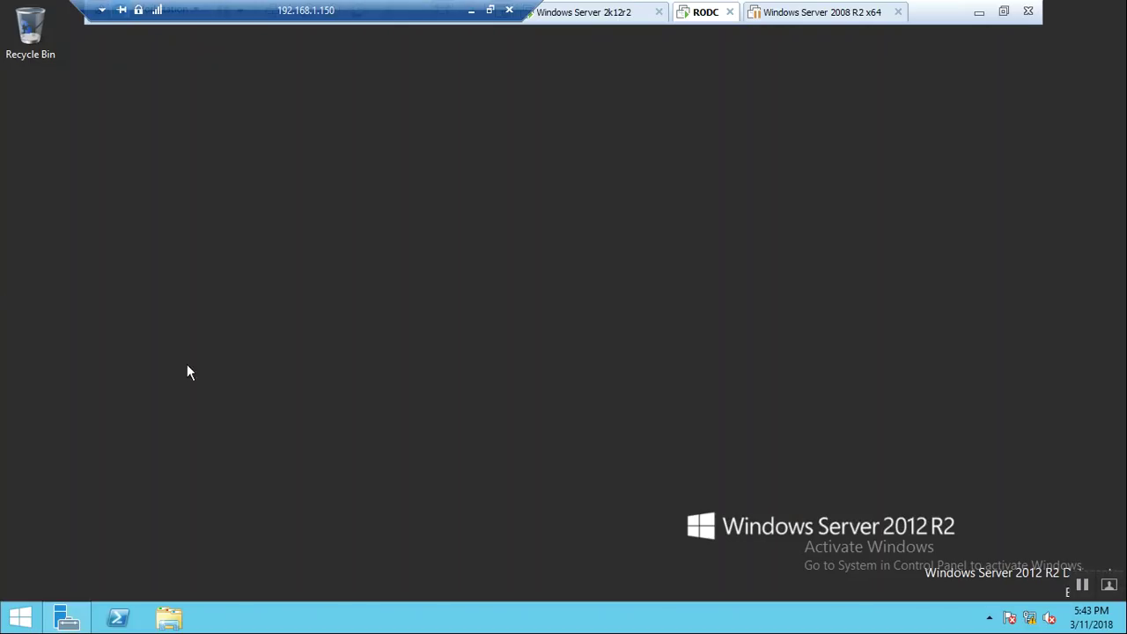
left_click(2, 621)
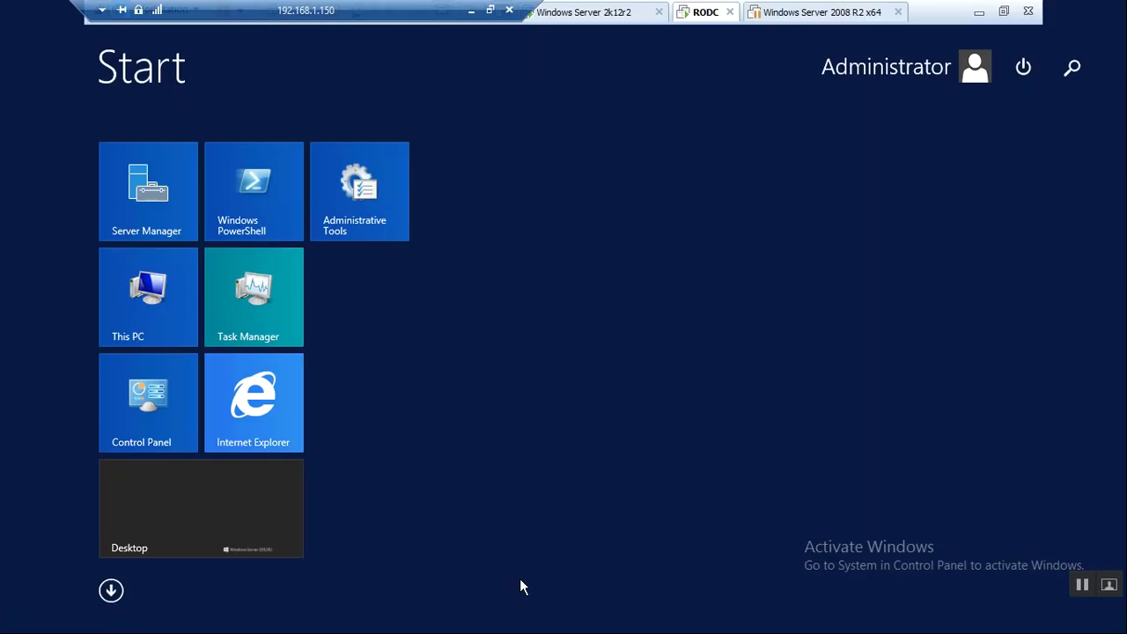
type("icsi")
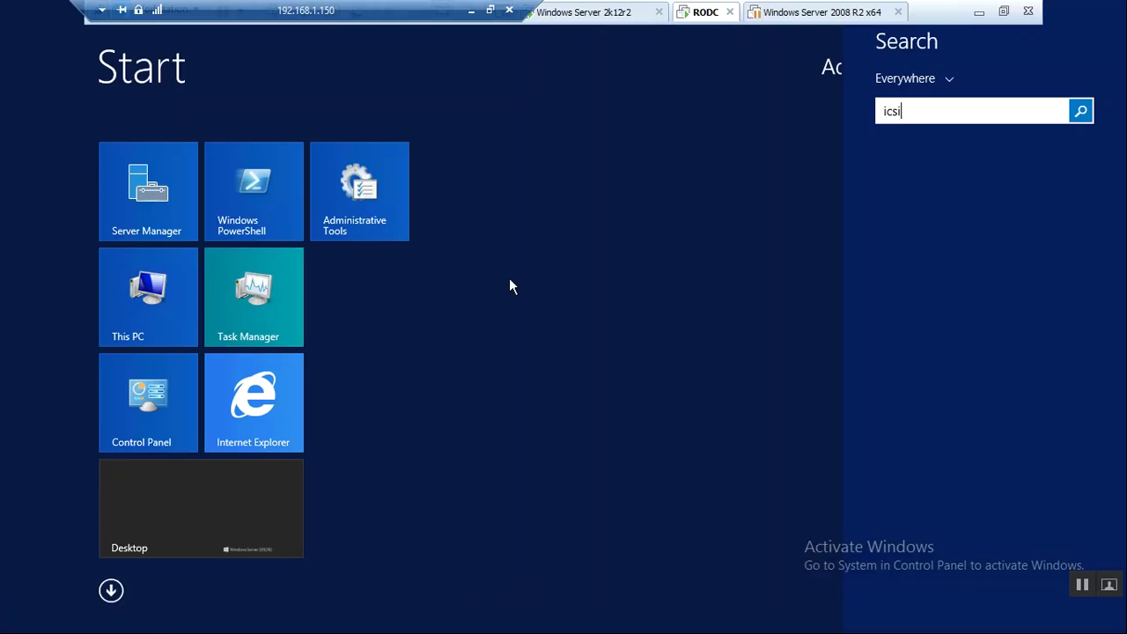
type("scsI Initiator")
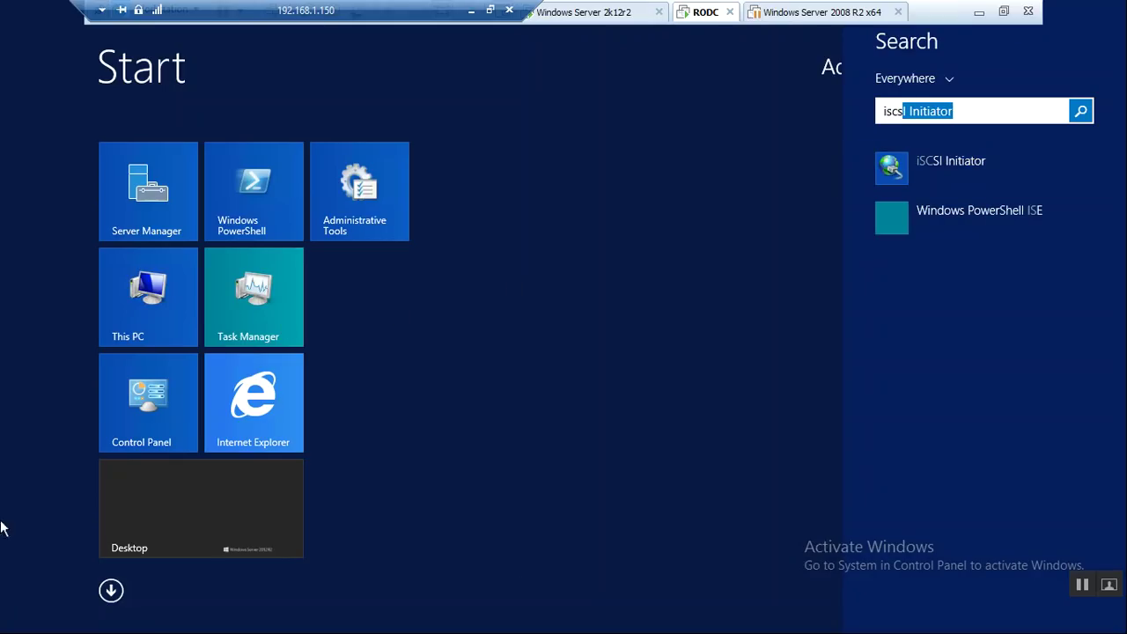
left_click(956, 162)
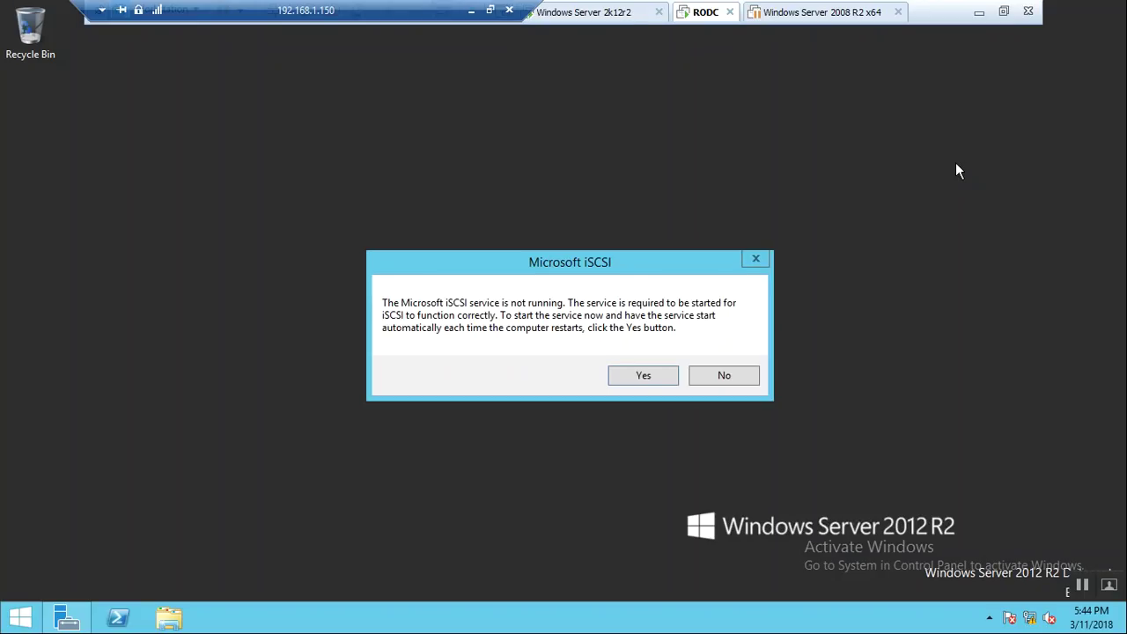
left_click(641, 376)
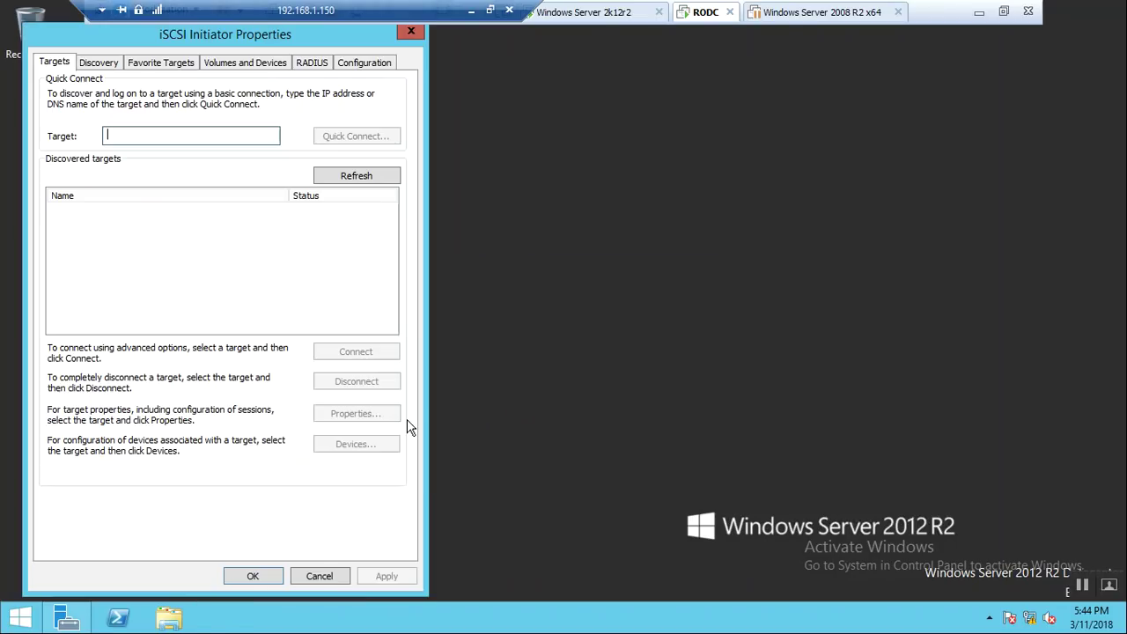
left_click_drag(151, 36, 530, 51)
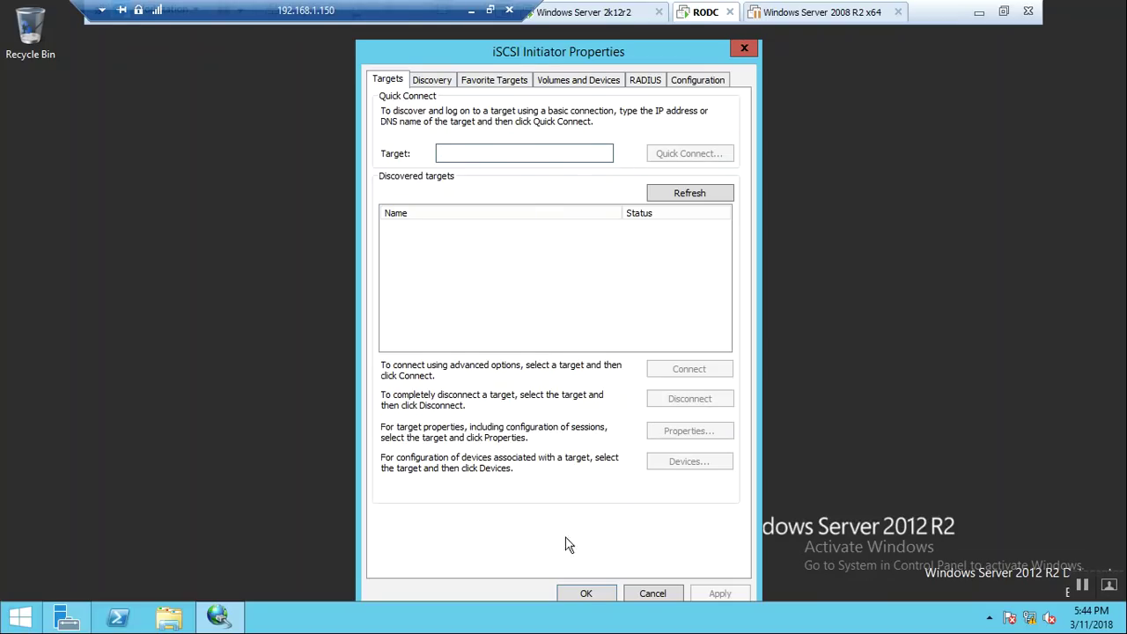
Return to the Windows Server 2k12r2 machine, close the finished installation wizard and open the iSCSI page of File and Storage Services.
left_click(598, 12)
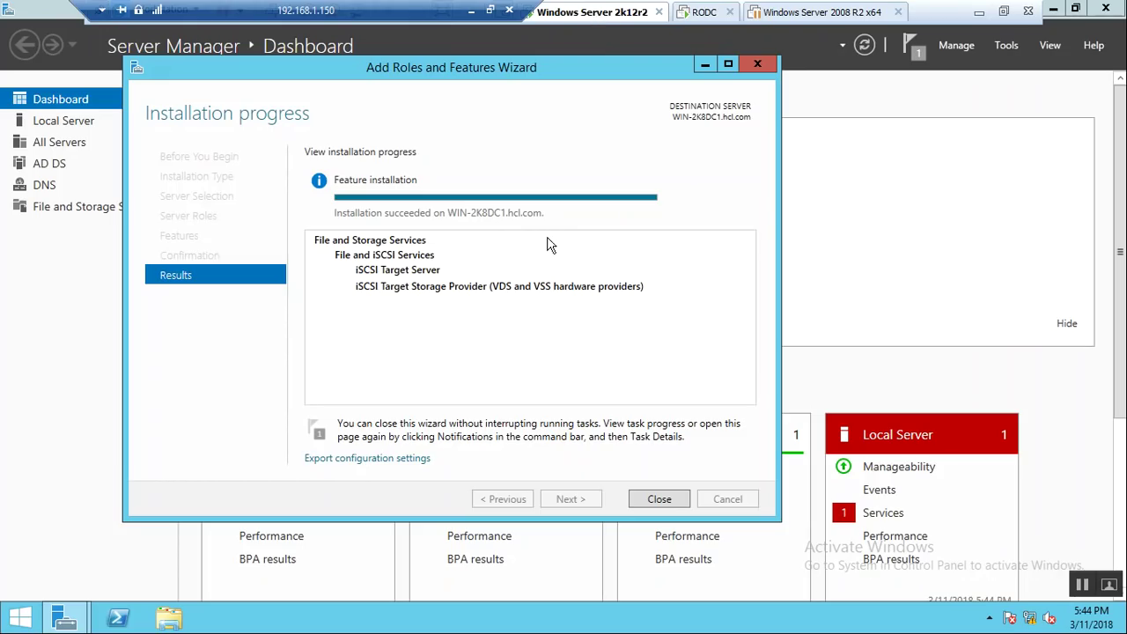
left_click(665, 499)
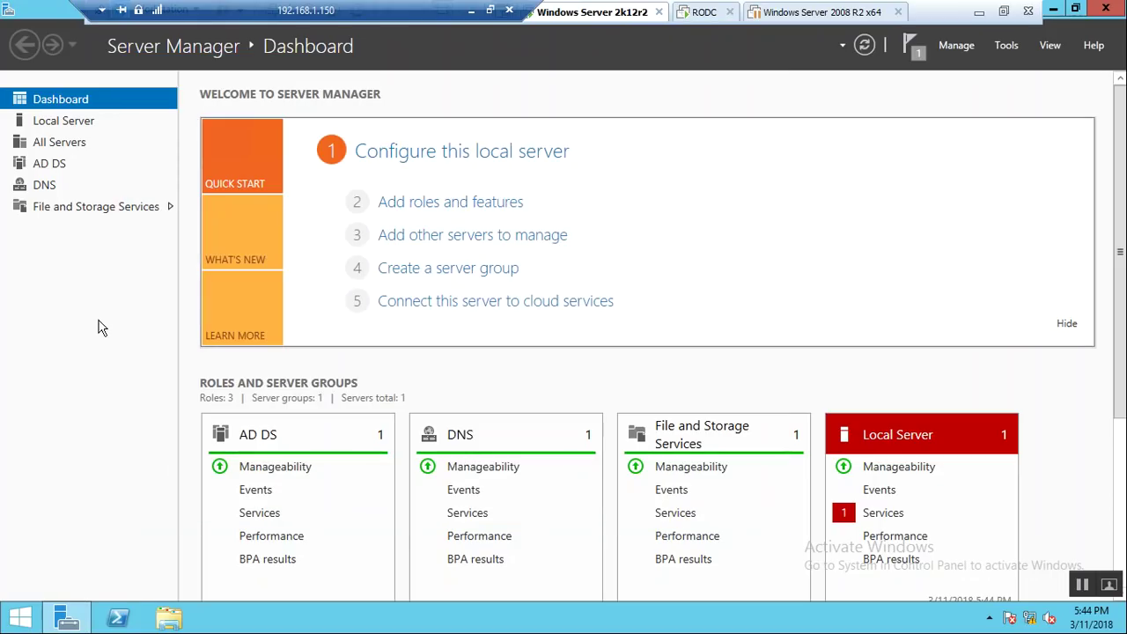
left_click(66, 208)
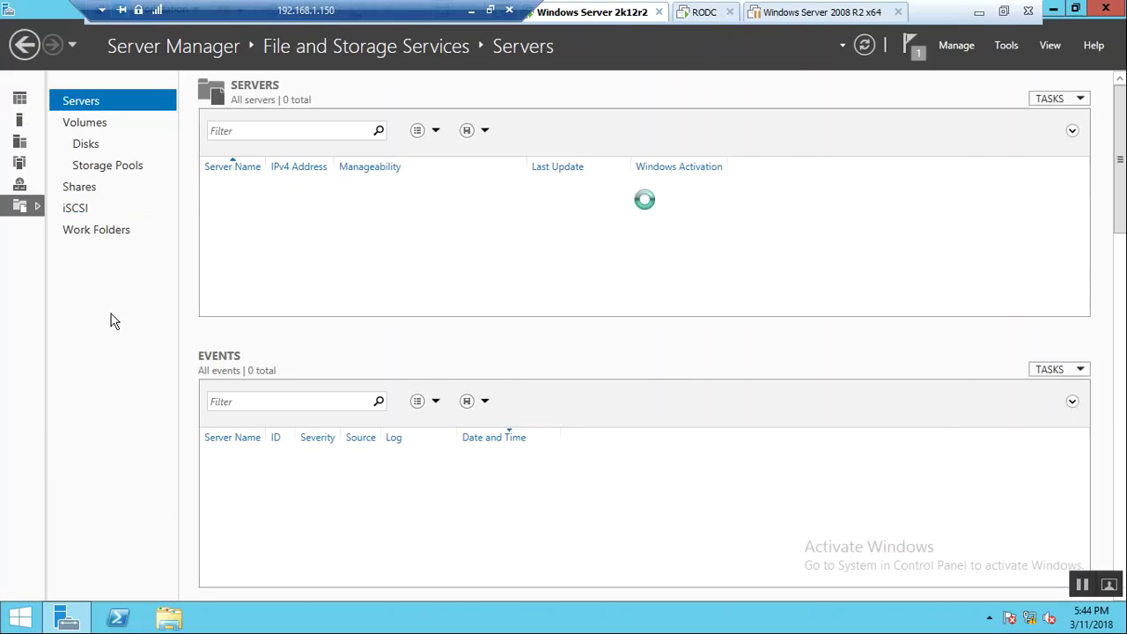
left_click(76, 209)
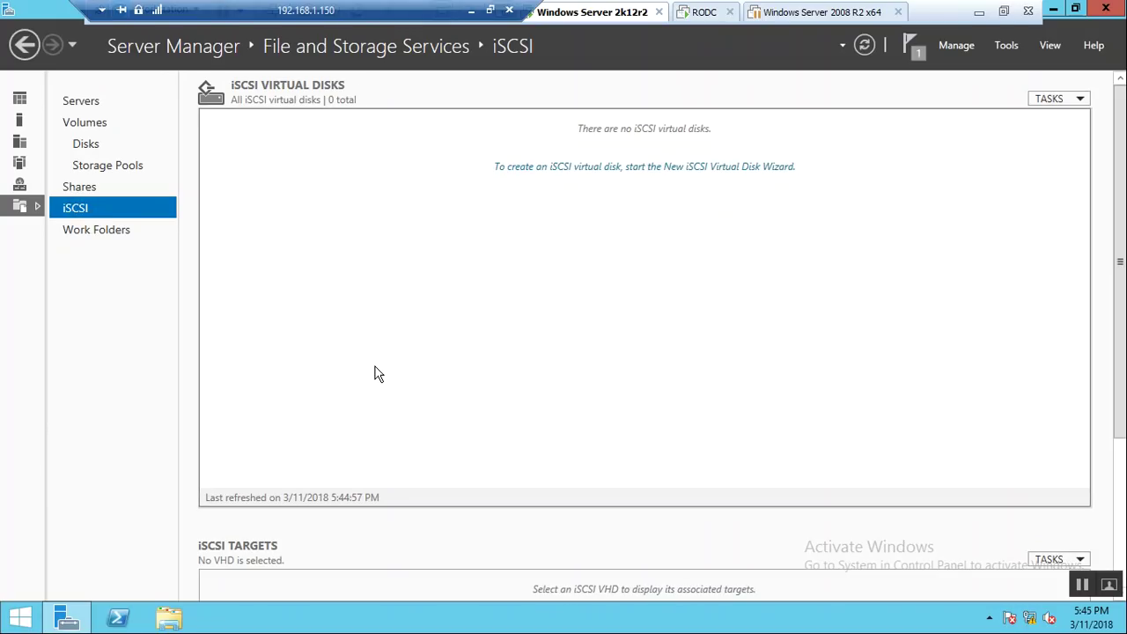
Start creating a new iSCSI virtual disk and choose volume E: as its storage location.
left_click(1070, 105)
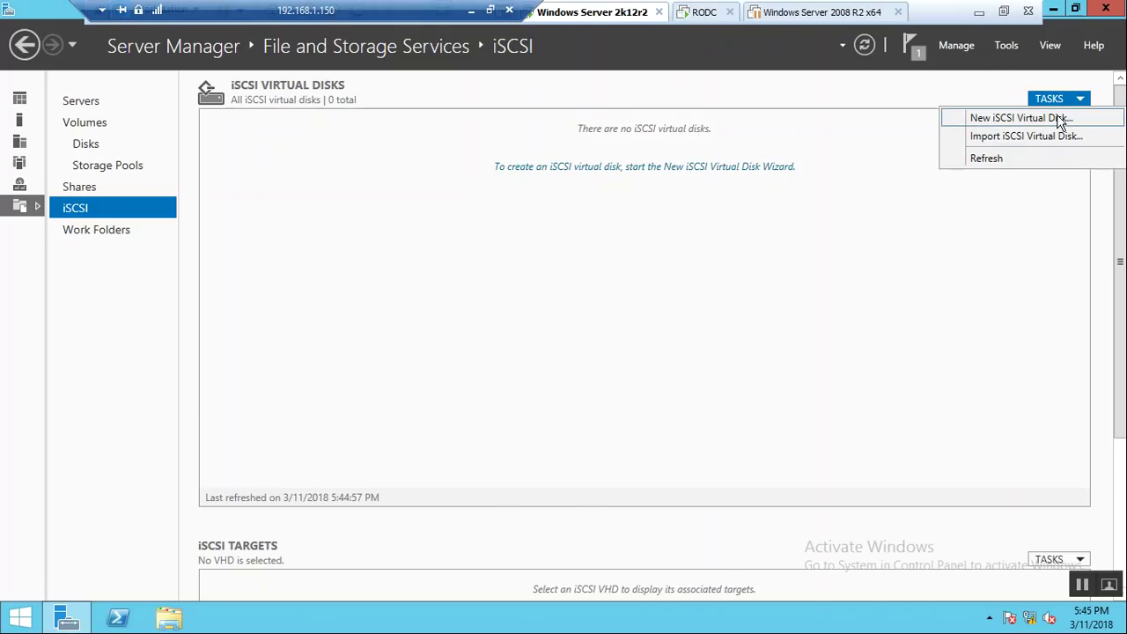
left_click(1073, 121)
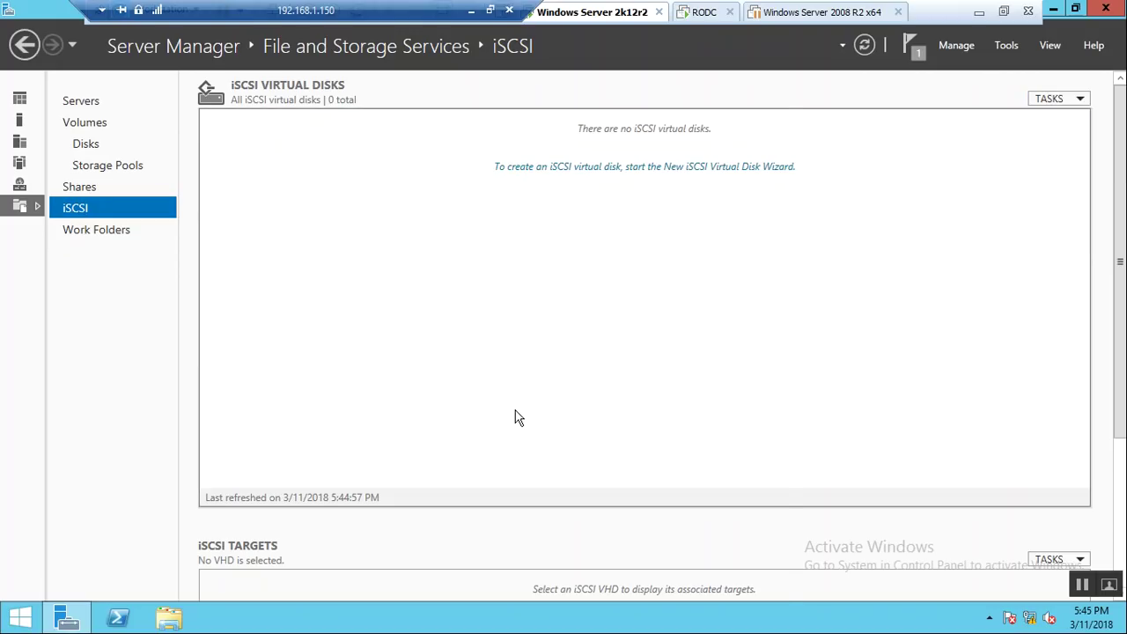
left_click_drag(556, 110, 601, 66)
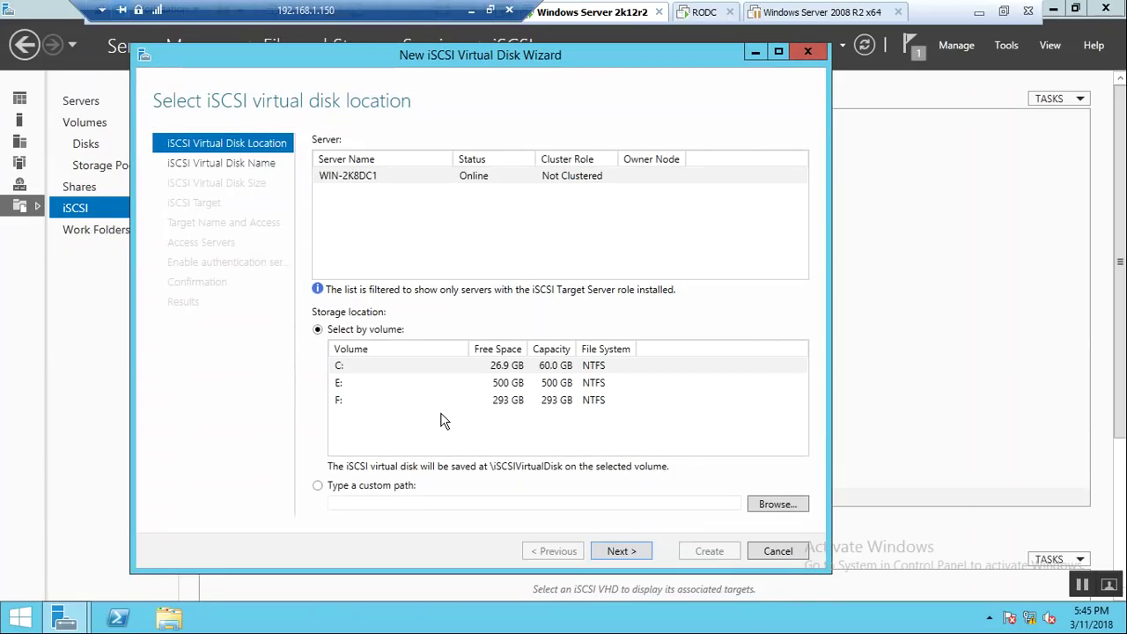
left_click(490, 384)
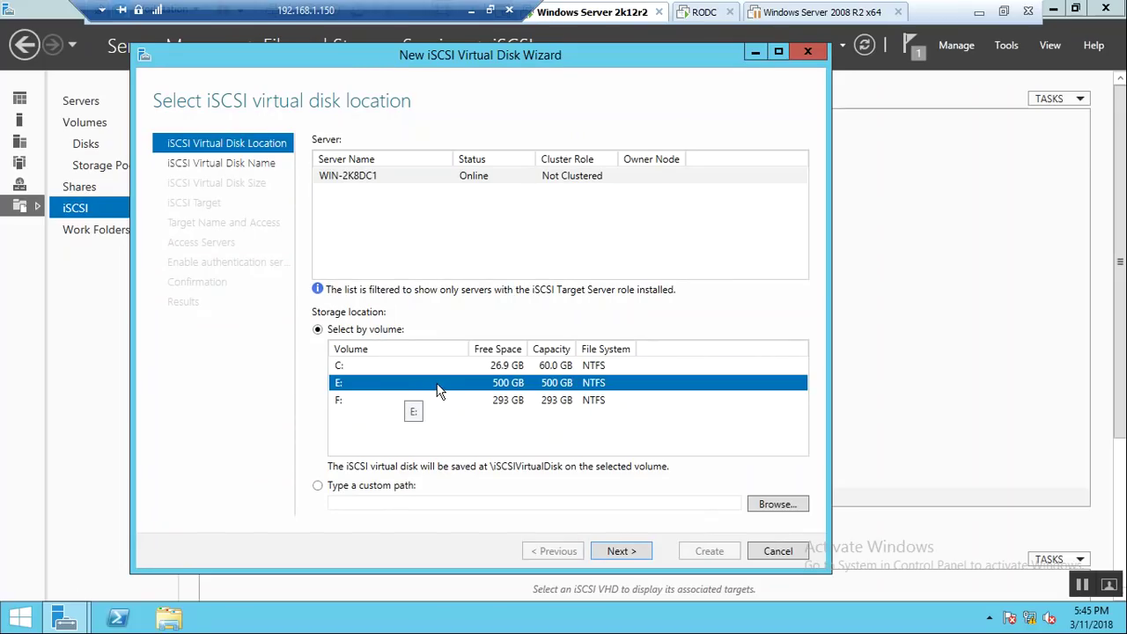
Name the iSCSI virtual disk disk0 and describe it as "this is a vdisk".
left_click(622, 551)
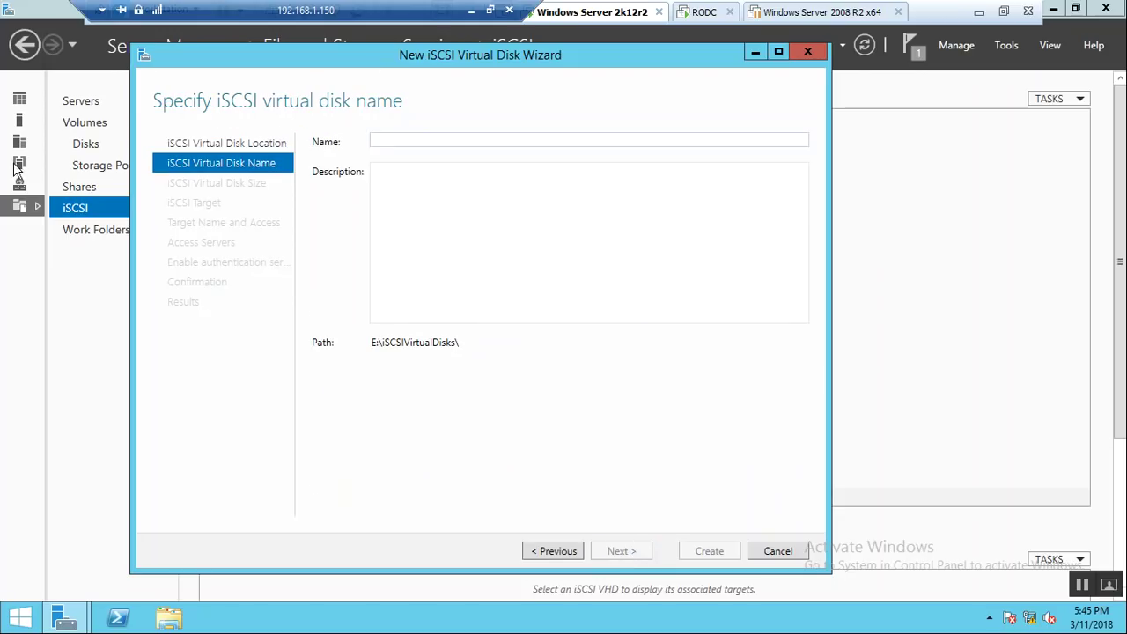
left_click_drag(372, 343, 456, 342)
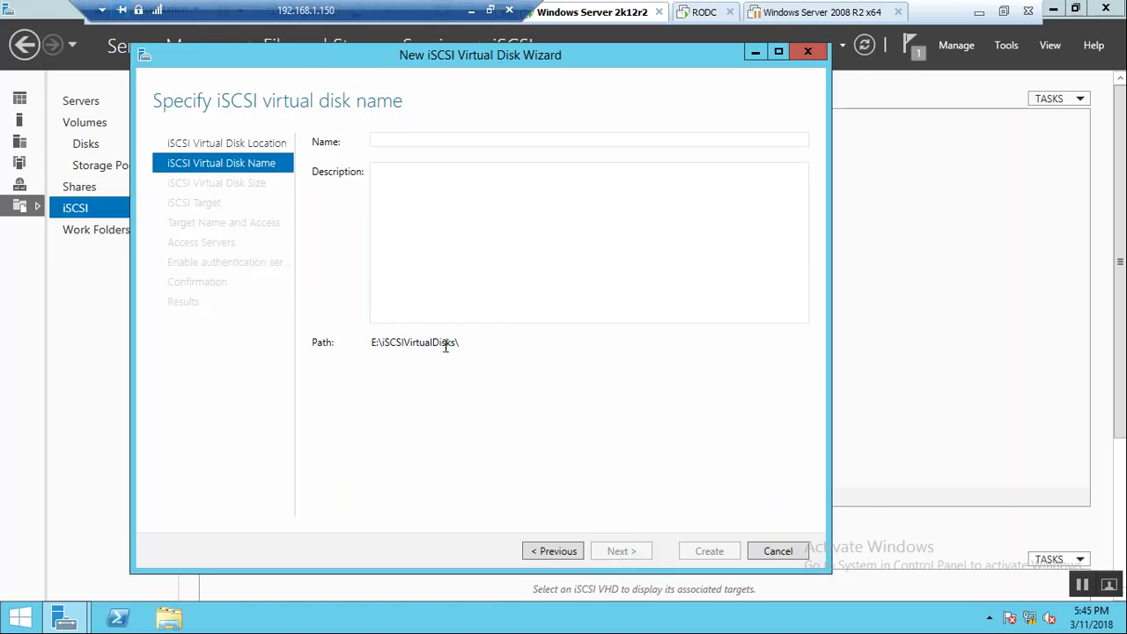
left_click(440, 141)
type("disk")
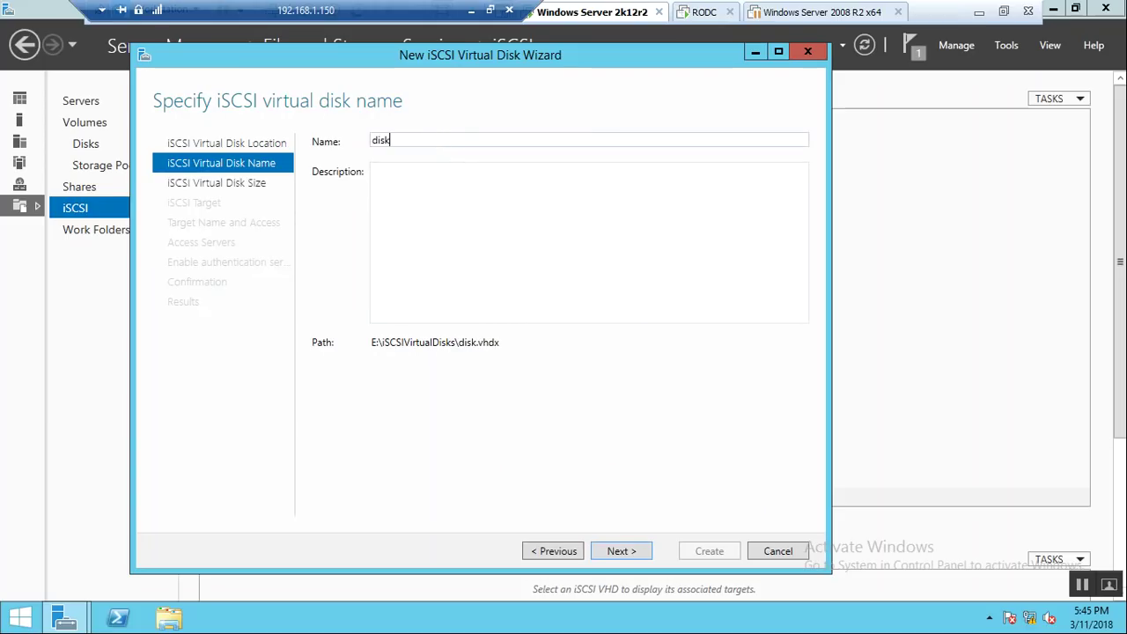
type("0")
key("Tab")
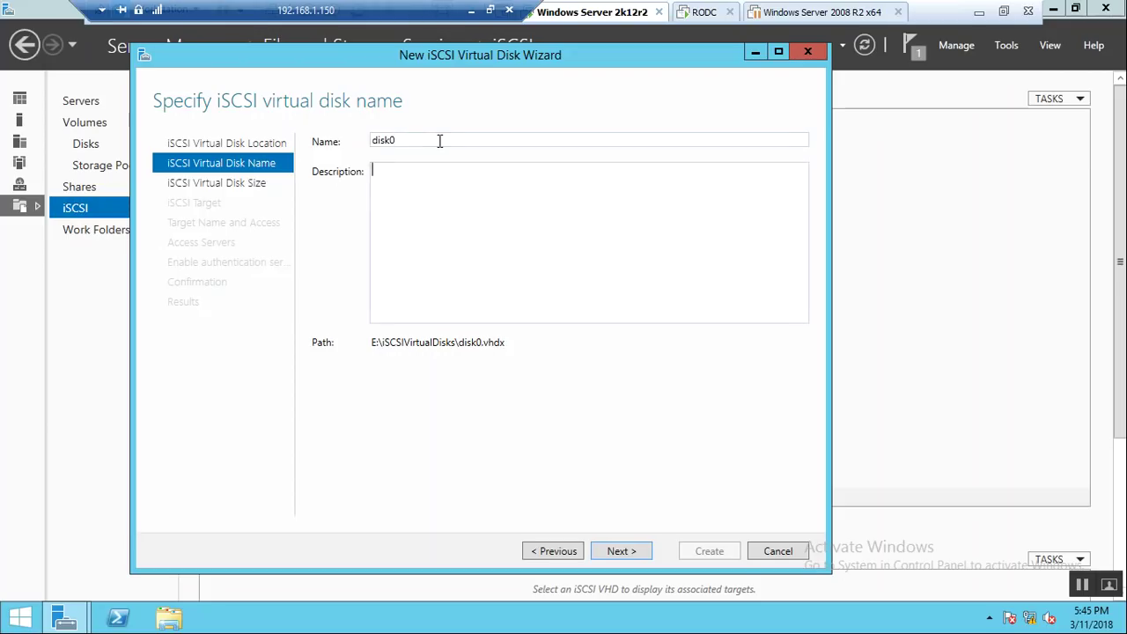
type("this is a vdisk")
double_click(497, 342)
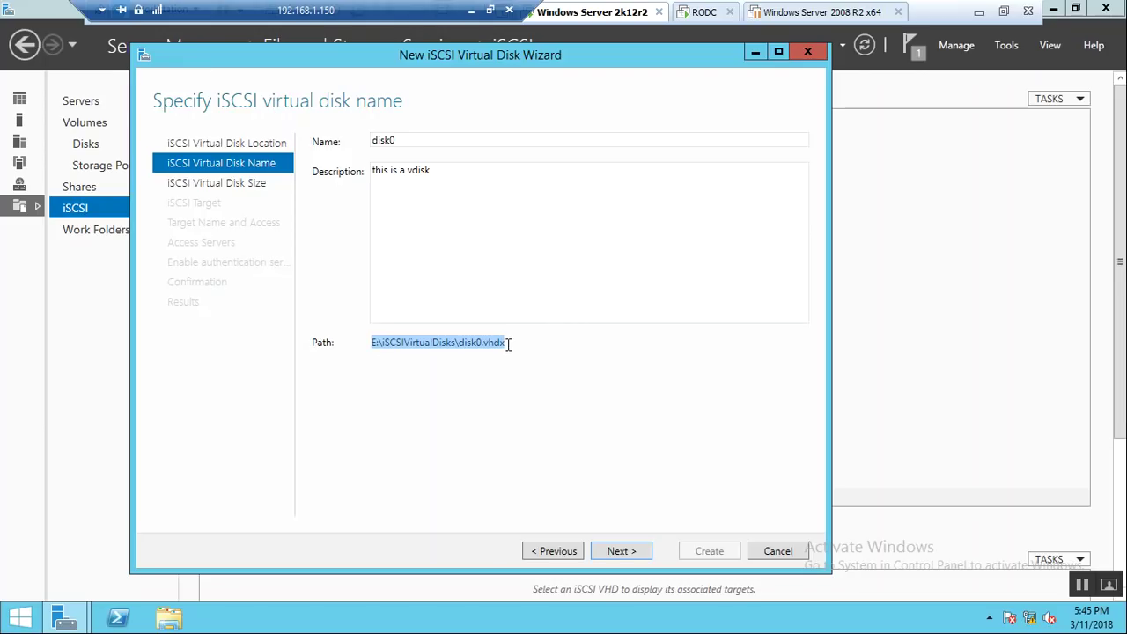
left_click(508, 344)
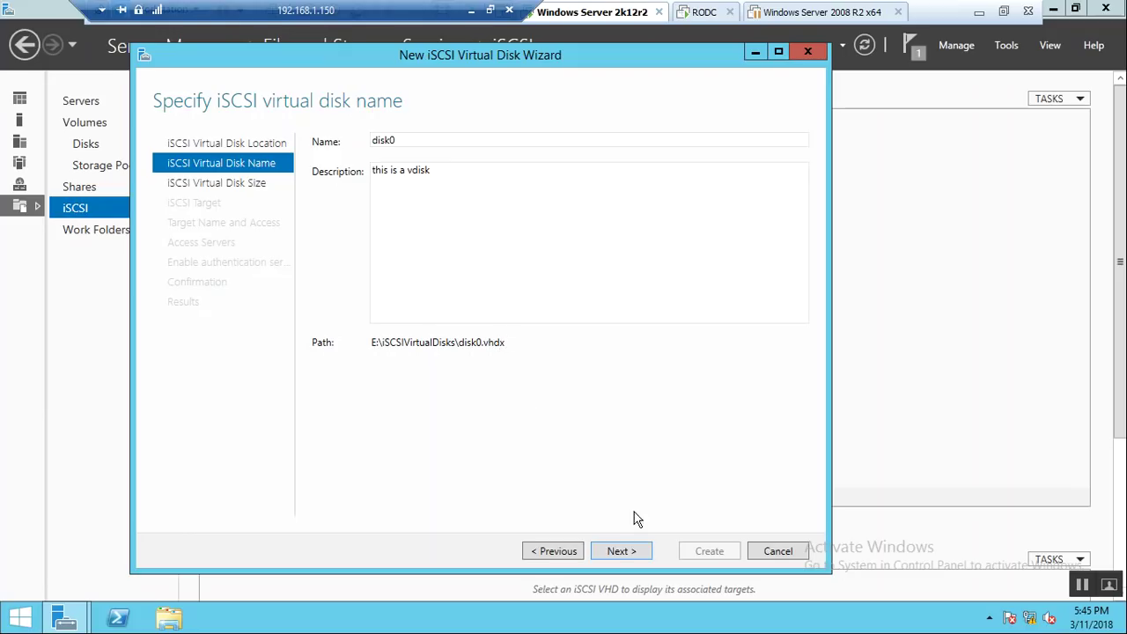
left_click(636, 551)
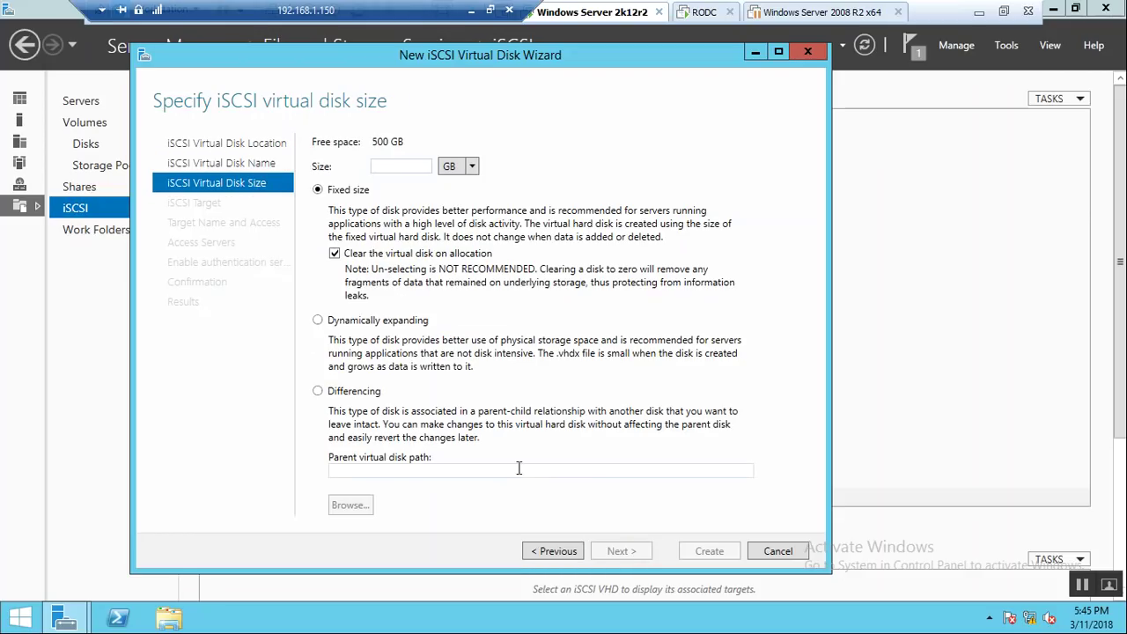
left_click_drag(409, 142, 371, 142)
left_click(400, 166)
left_click(346, 324)
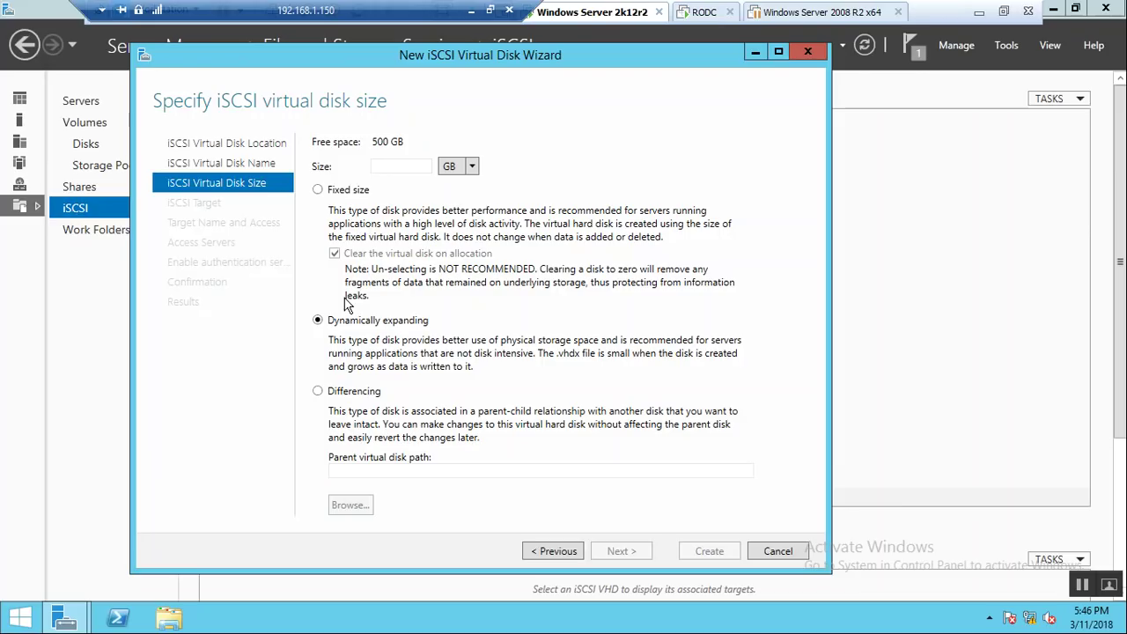
left_click(370, 391)
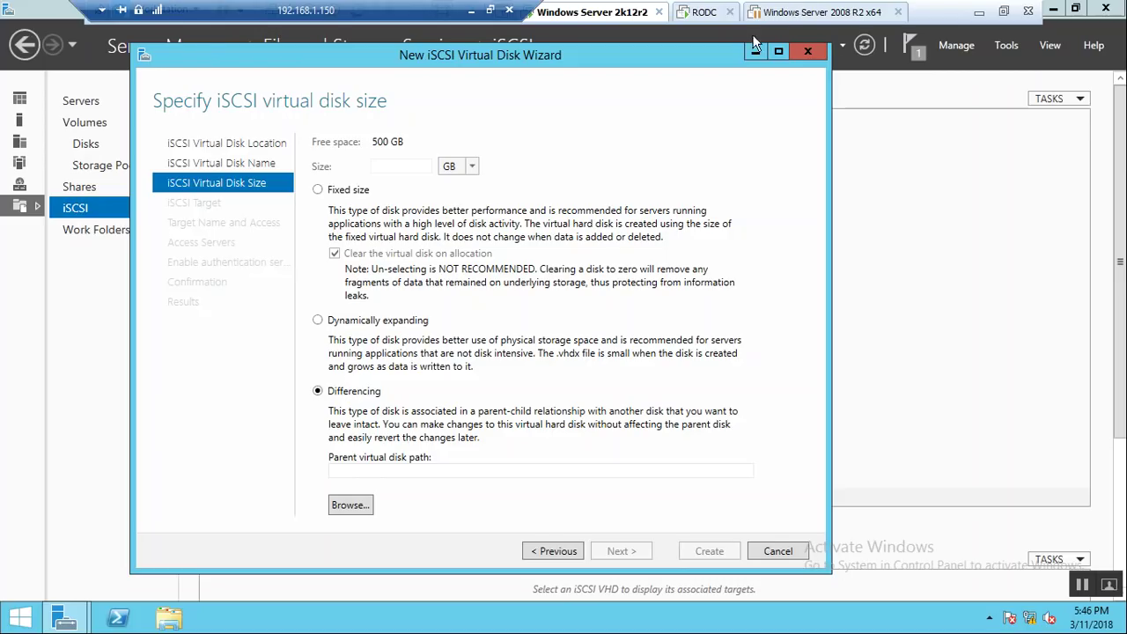
left_click(372, 324)
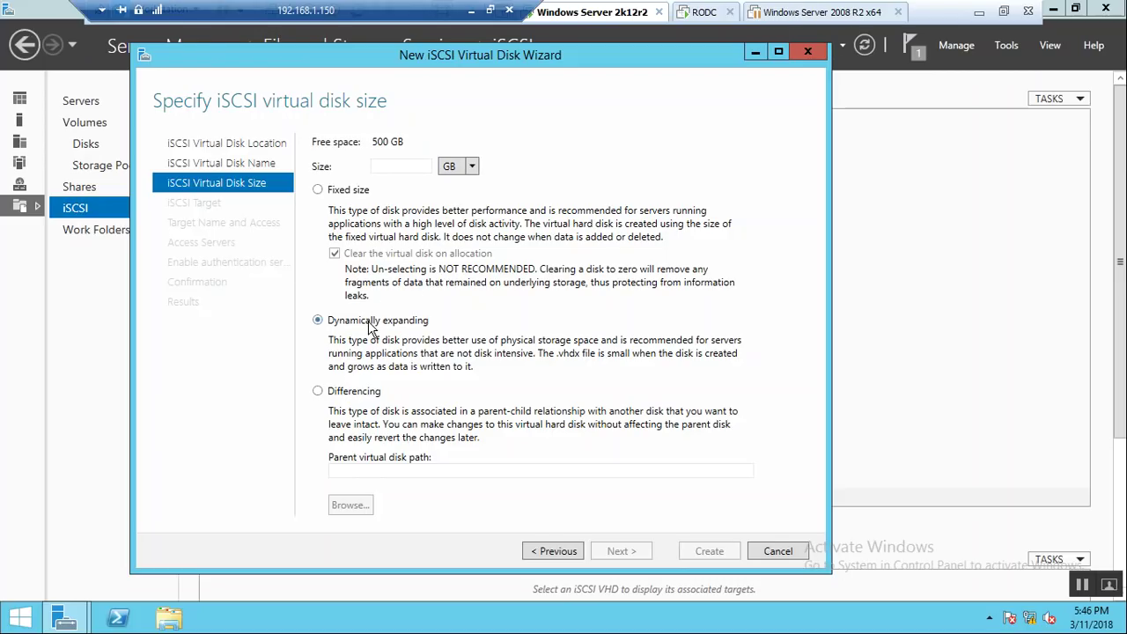
left_click(346, 194)
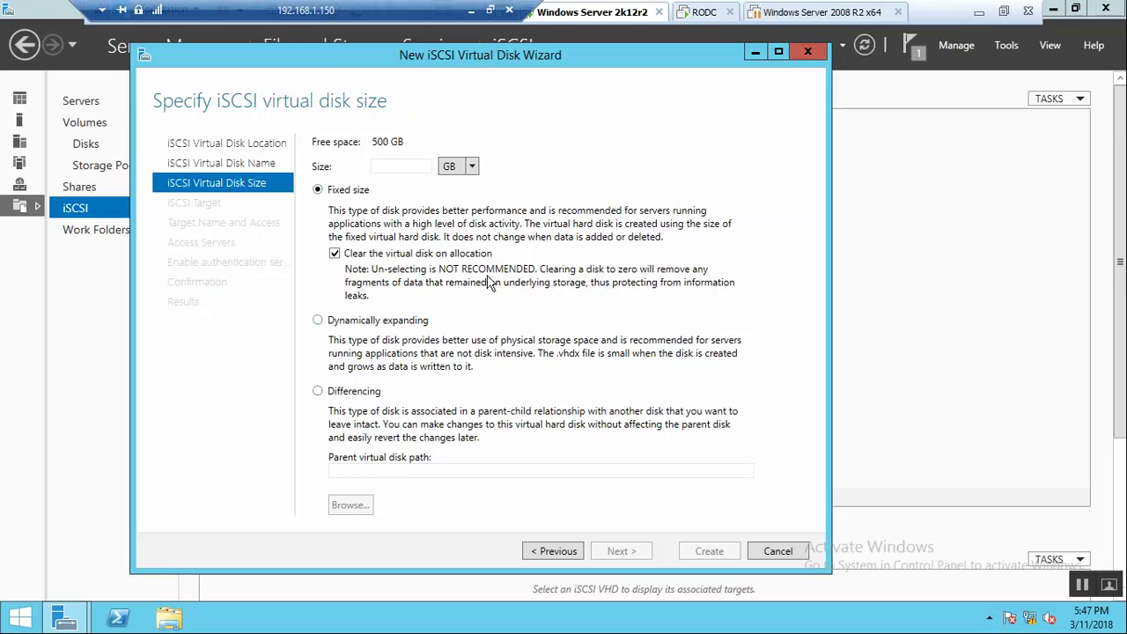
Set the fixed-size virtual disk's size to 2 GB and continue to the target assignment.
left_click(404, 170)
type("2")
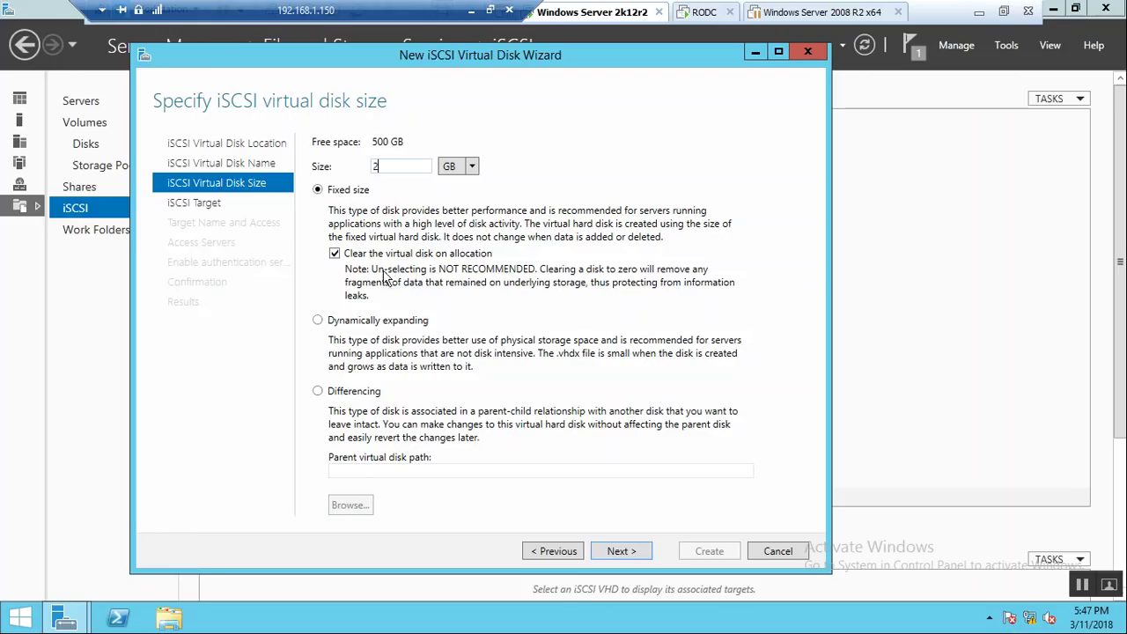
left_click(620, 553)
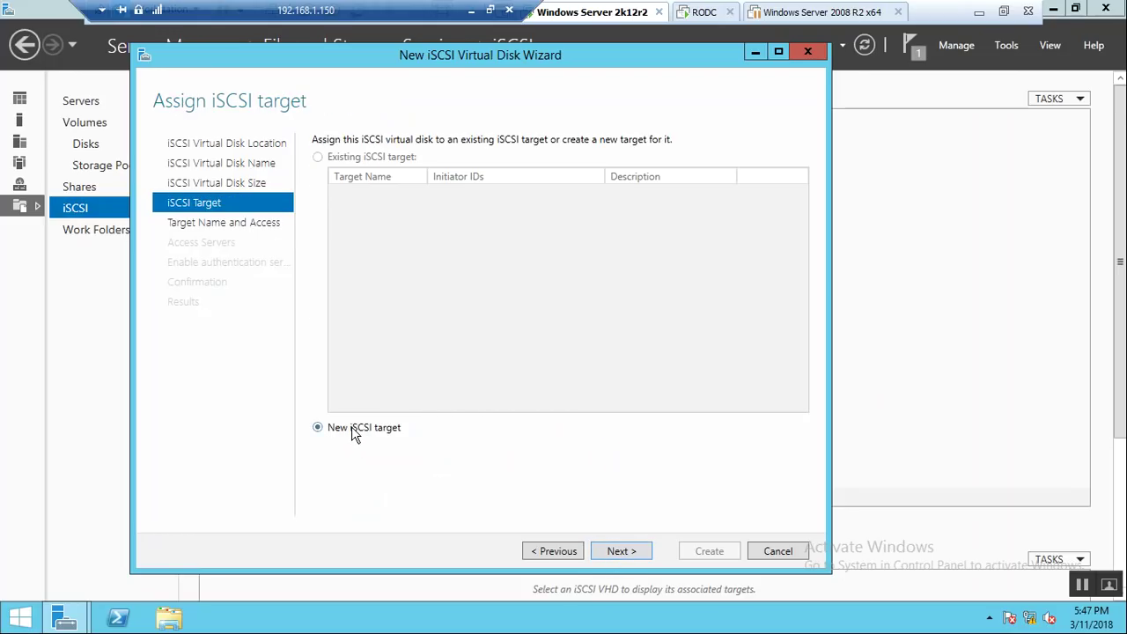
Assign the virtual disk to a new iSCSI target named server001.
left_click(620, 551)
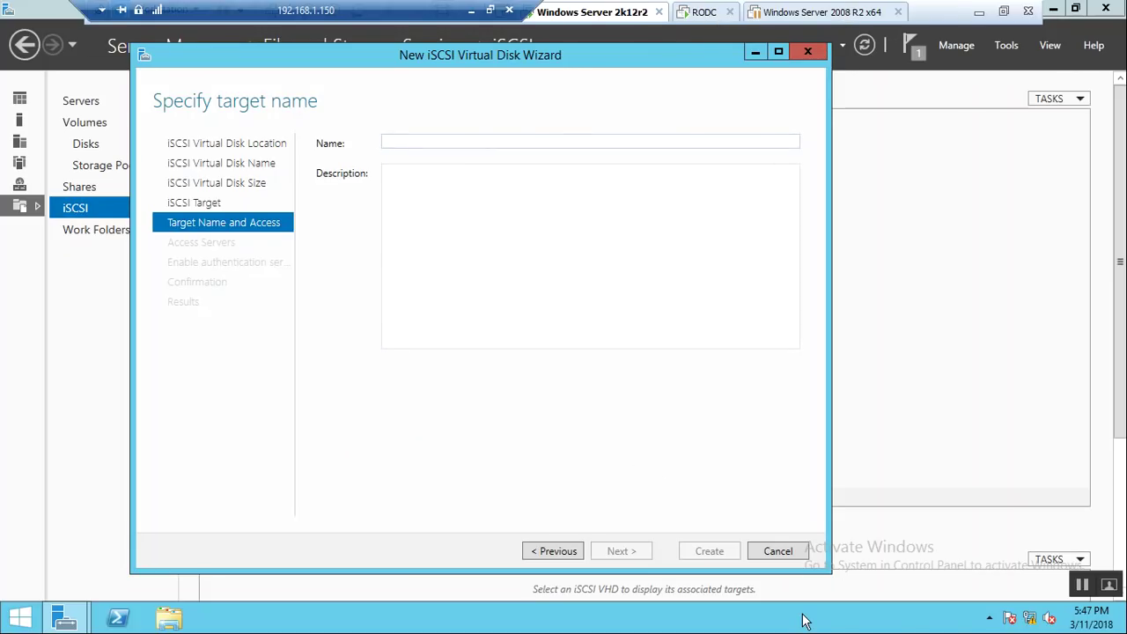
type("server")
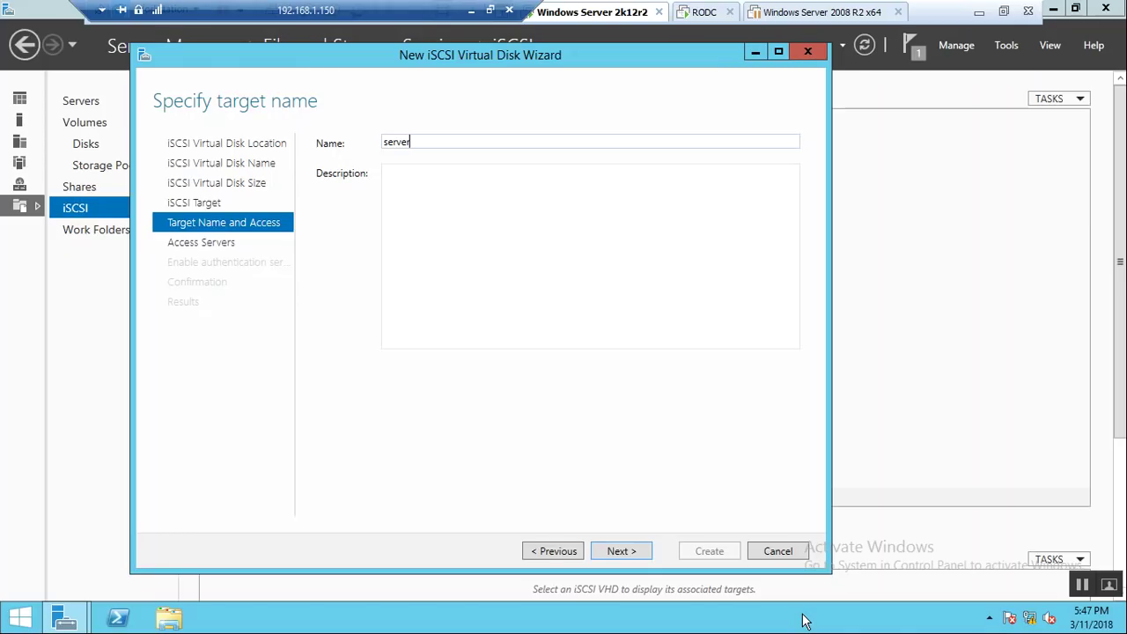
type("001")
left_click(621, 552)
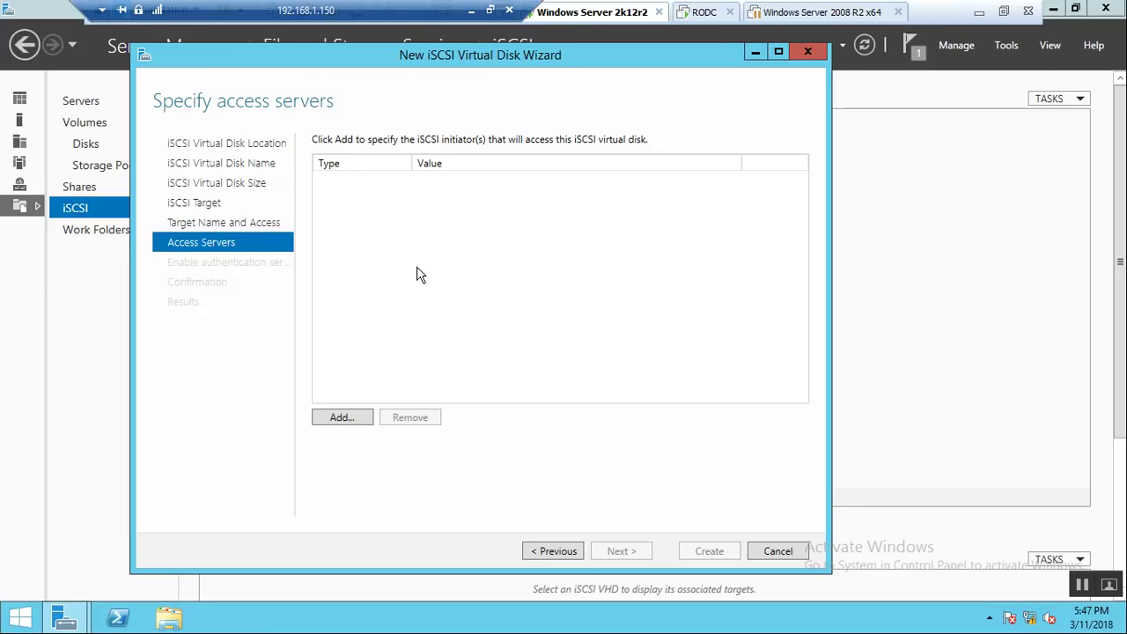
Add an access server identified by the IP address 192.168.1.200 as the initiator for the virtual disk.
left_click(337, 419)
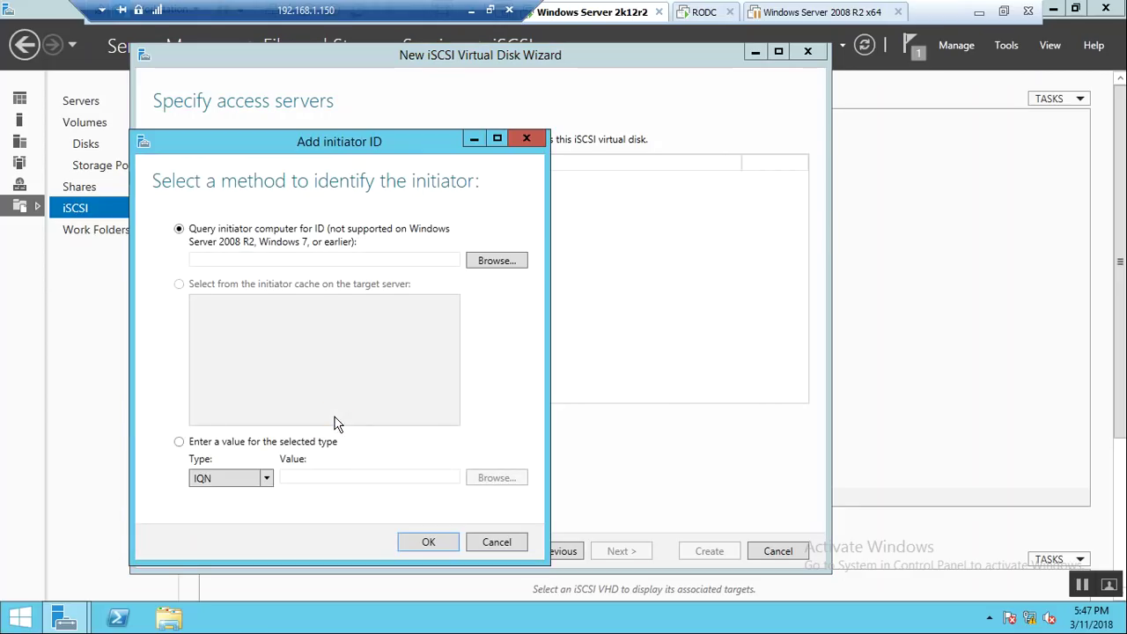
left_click(220, 444)
left_click(236, 479)
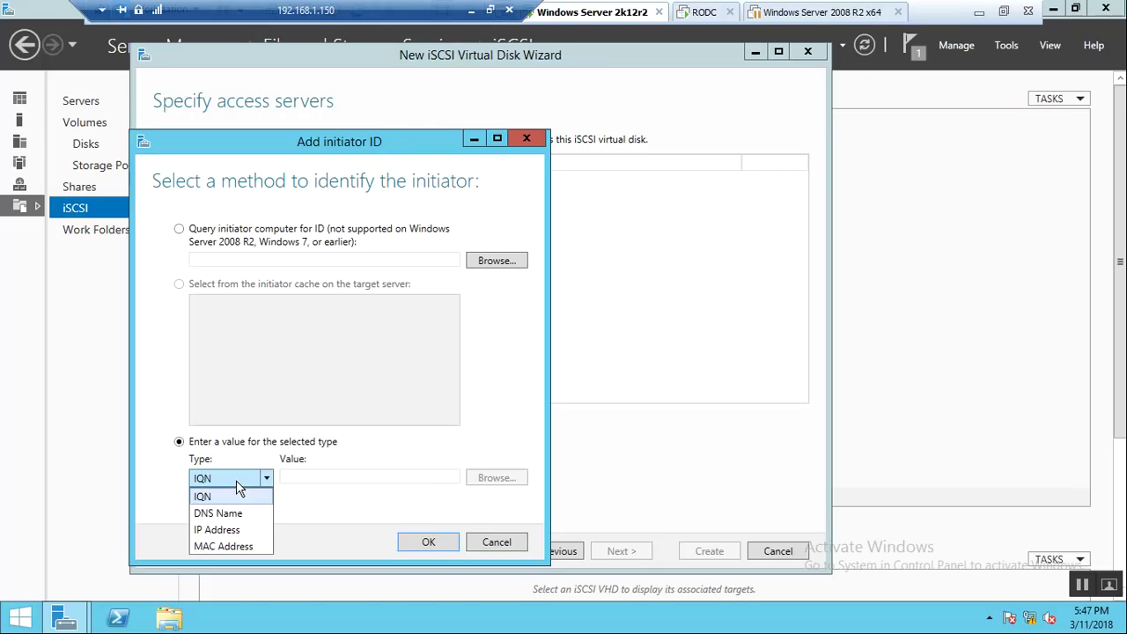
left_click(225, 530)
left_click(376, 476)
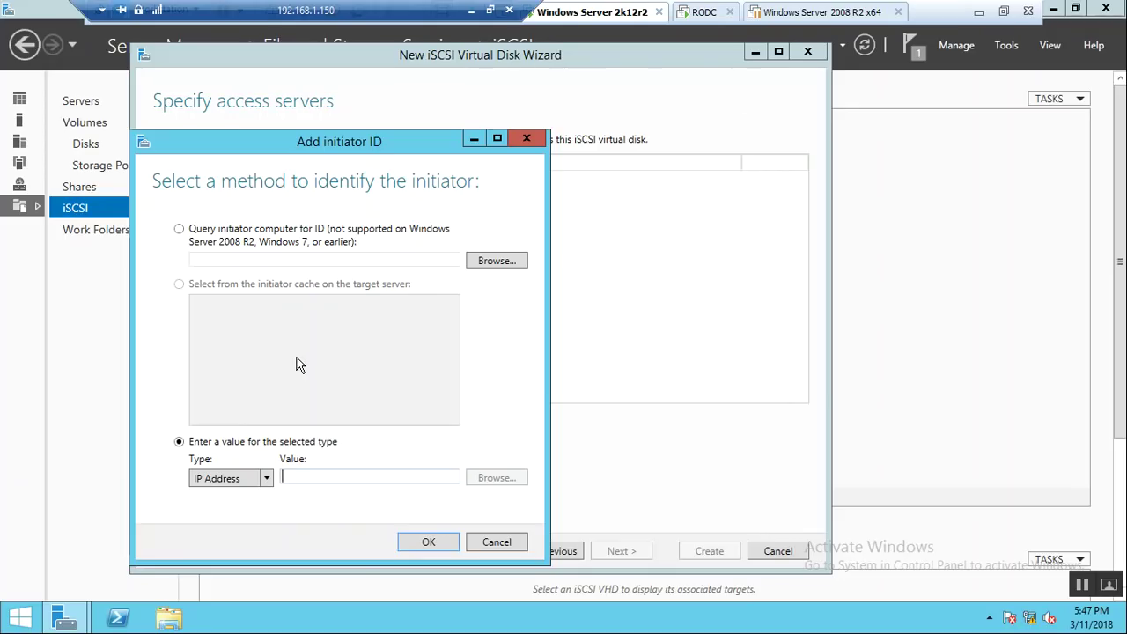
type("9")
key("BackSpace")
type("1")
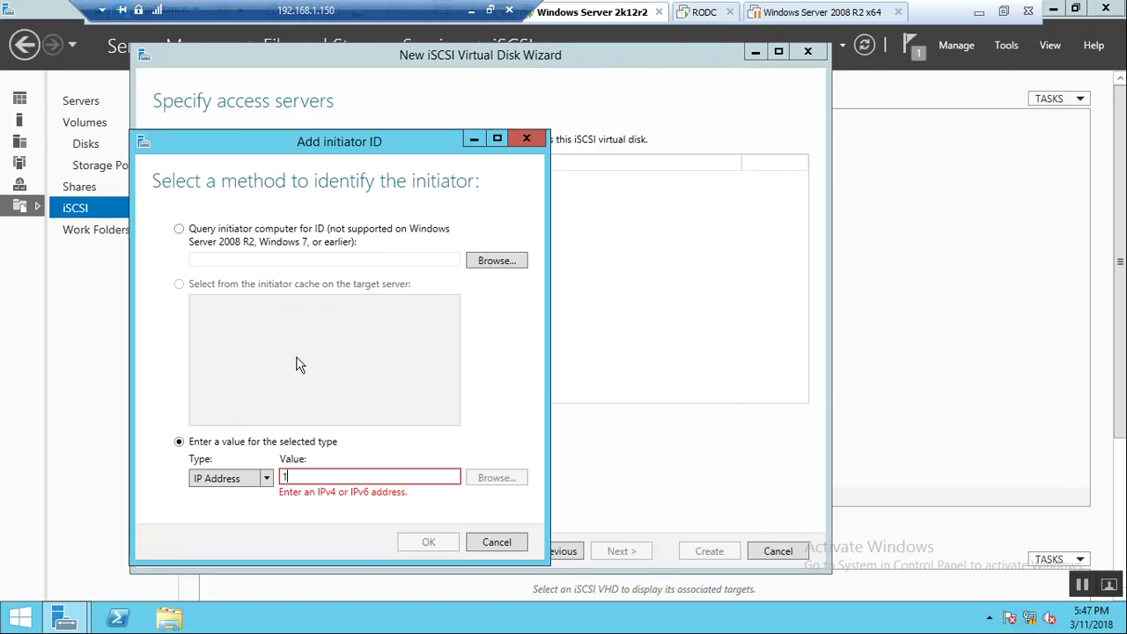
type("92.168.1.1=")
key("BackSpace")
key("BackSpace")
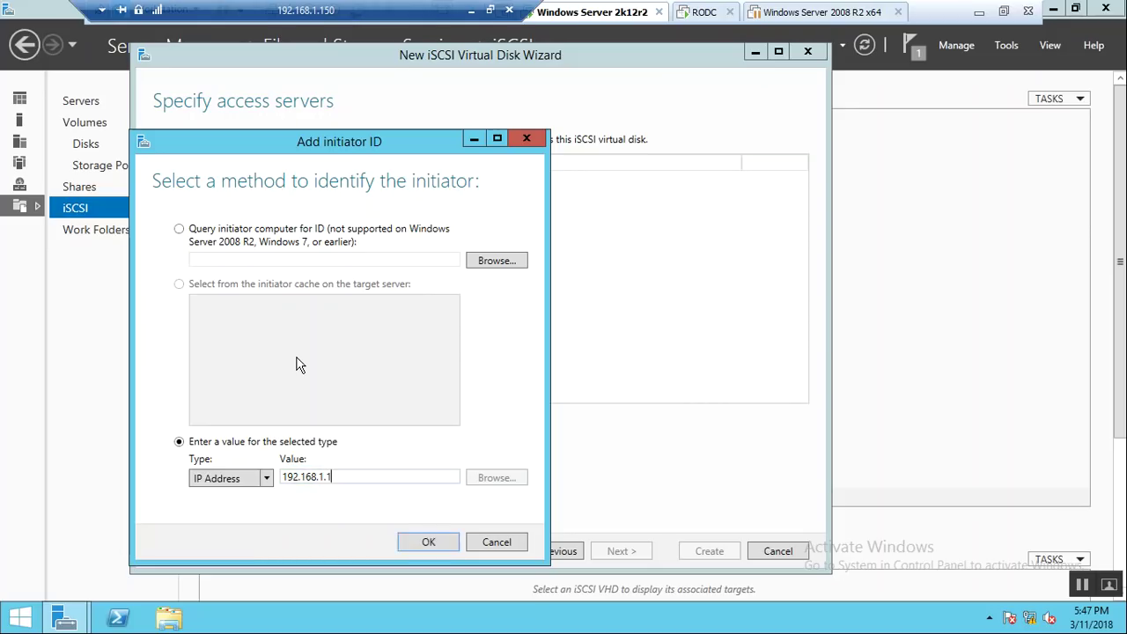
type("200")
left_click(710, 15)
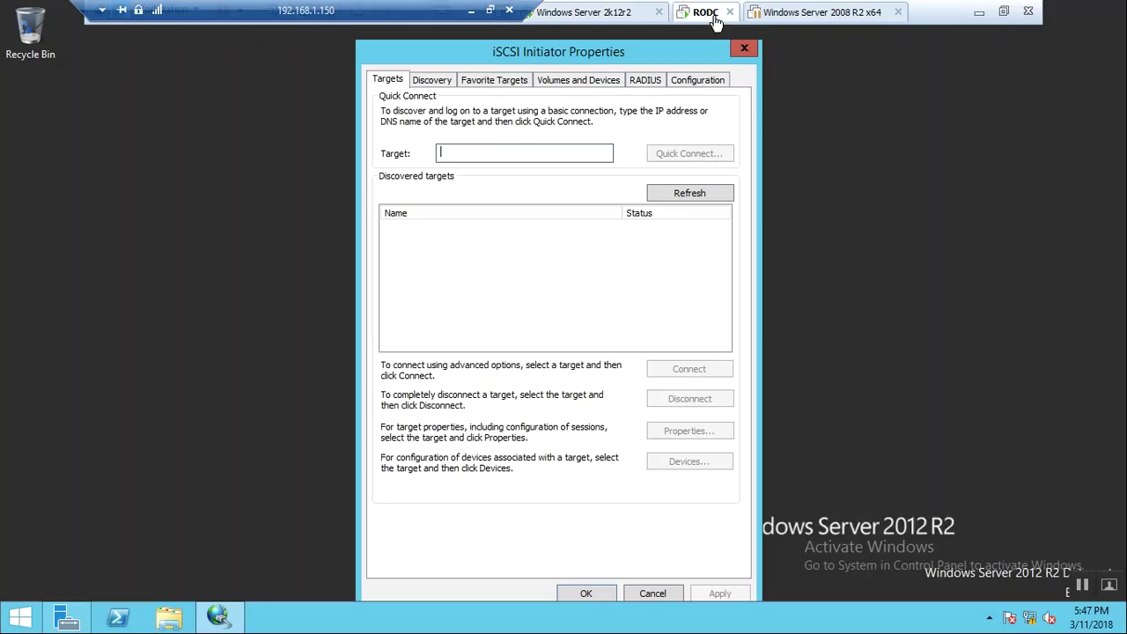
left_click(584, 16)
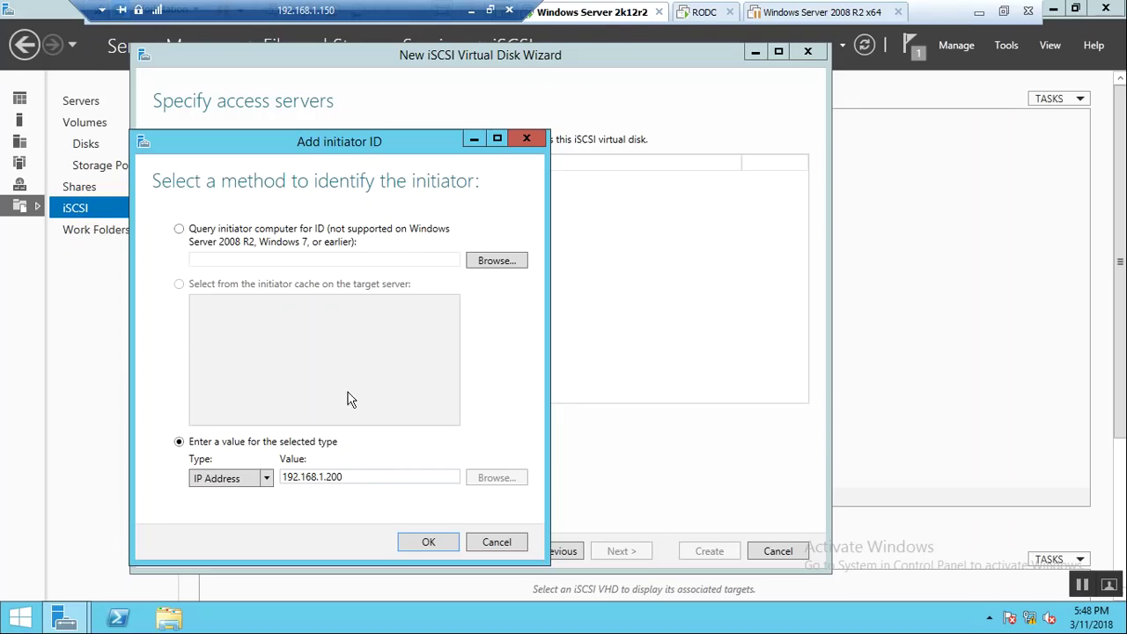
left_click(431, 542)
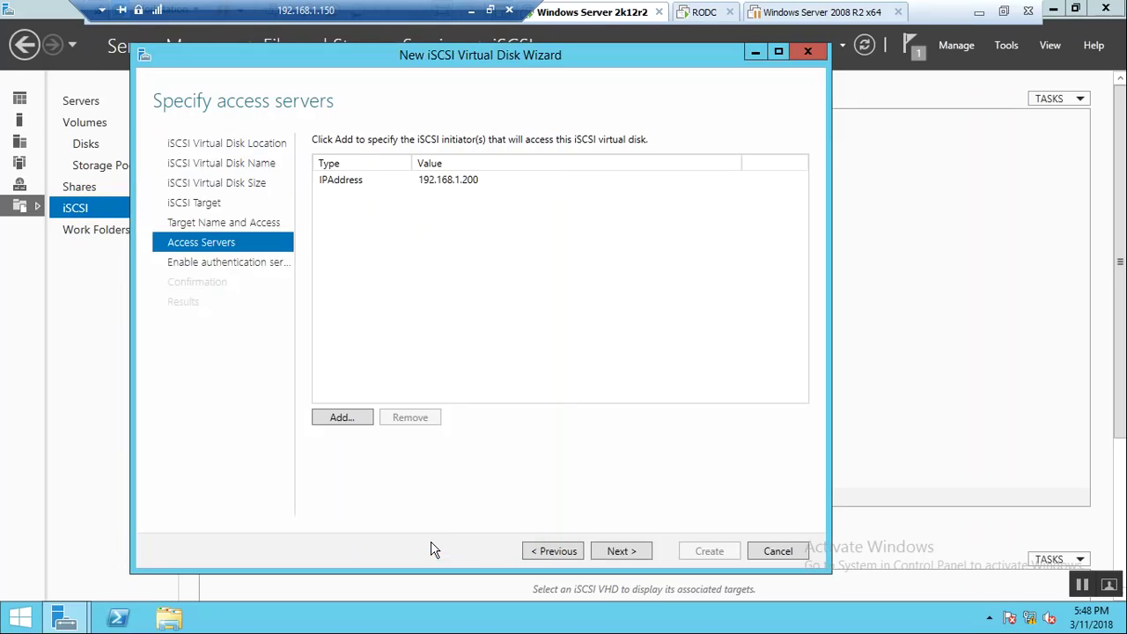
Create the iSCSI virtual disk without CHAP or reverse CHAP authentication, close the wizard and review the new disk and target entries.
left_click(634, 551)
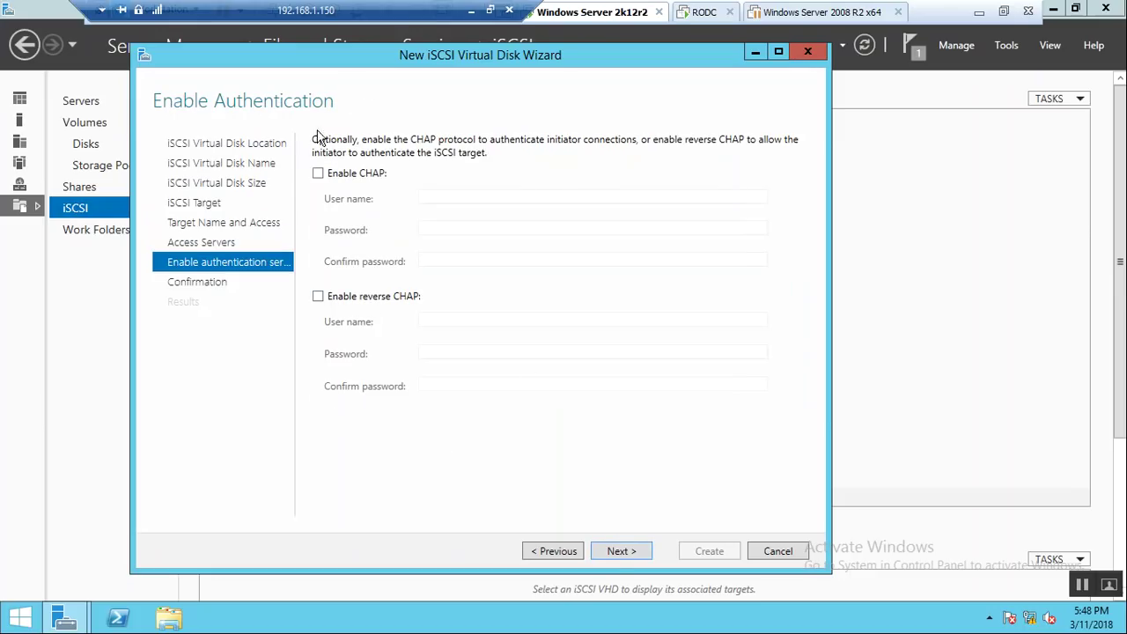
left_click(621, 551)
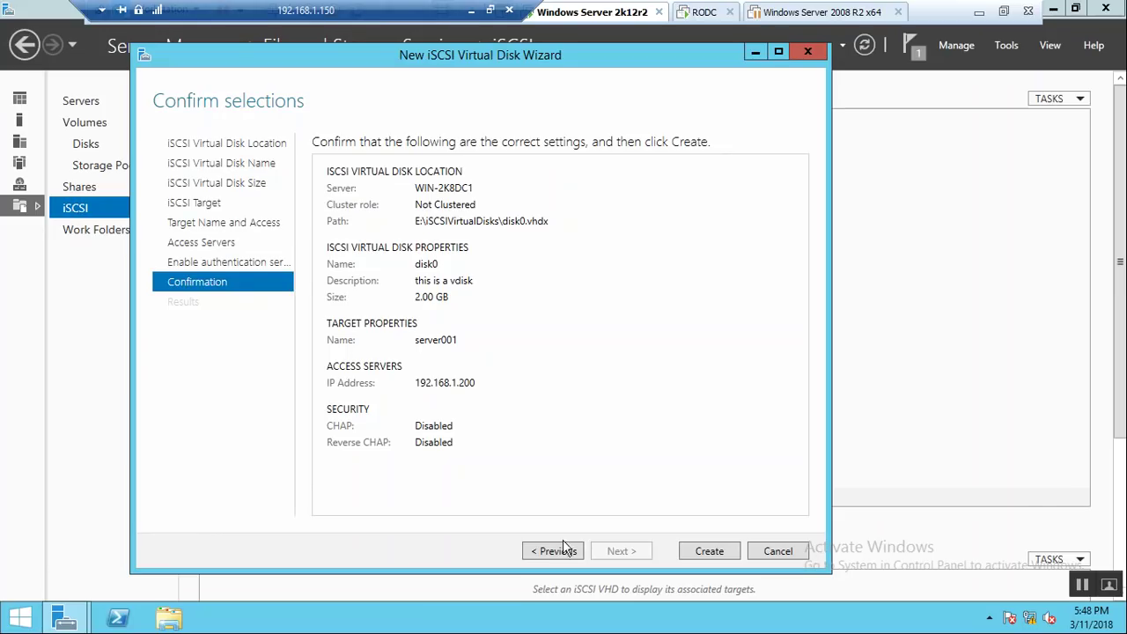
left_click(710, 551)
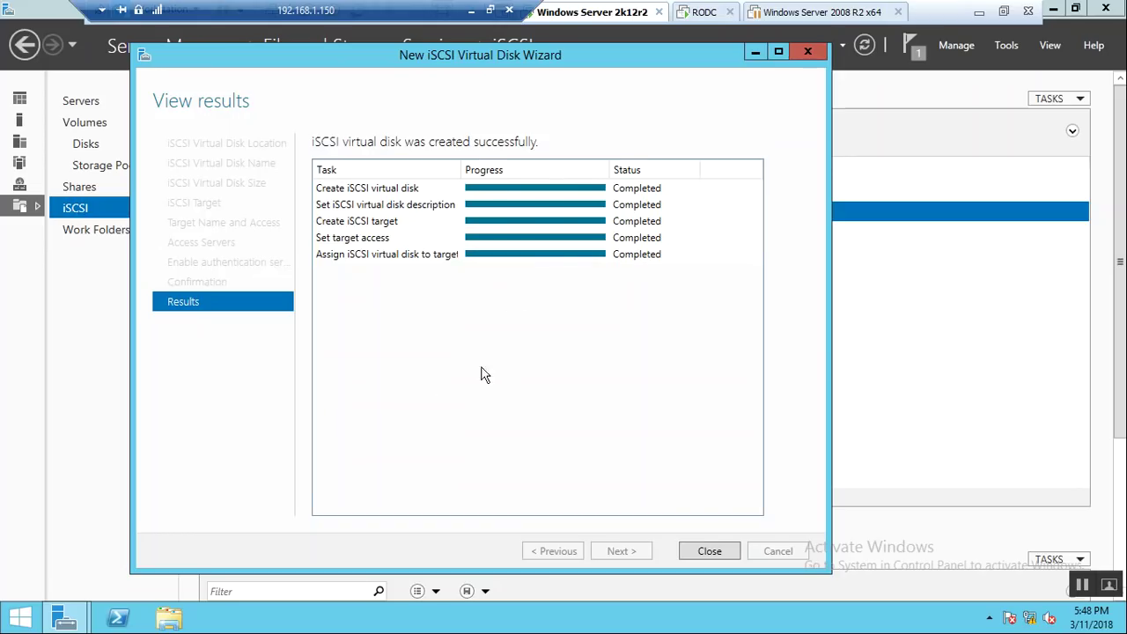
left_click(709, 553)
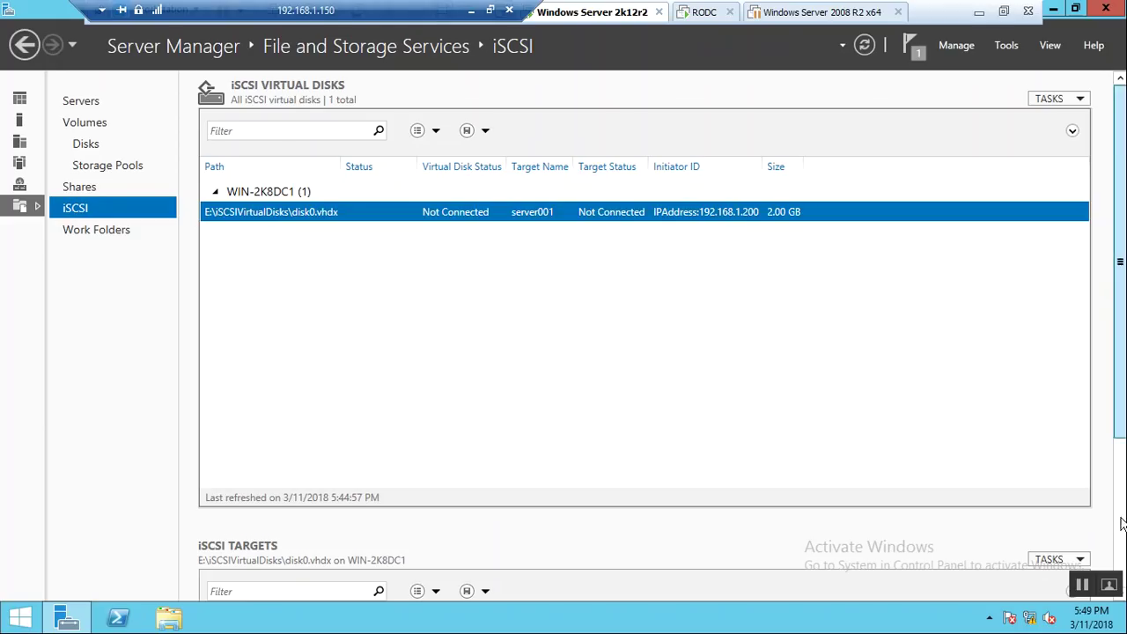
left_click(1122, 564)
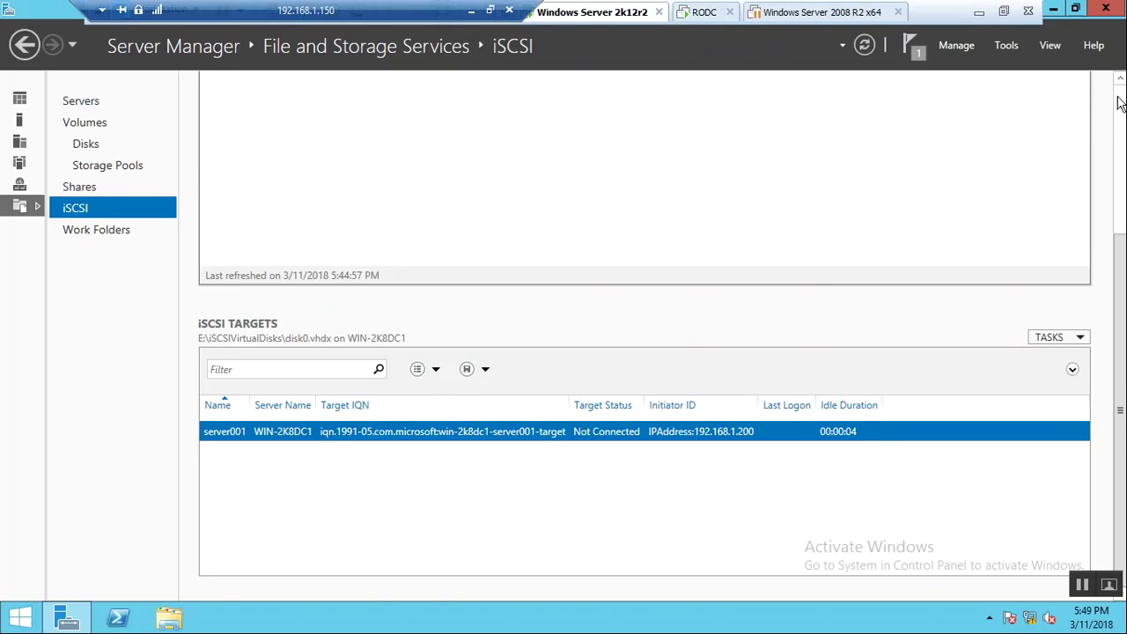
scroll(1107, 104, "up", 3)
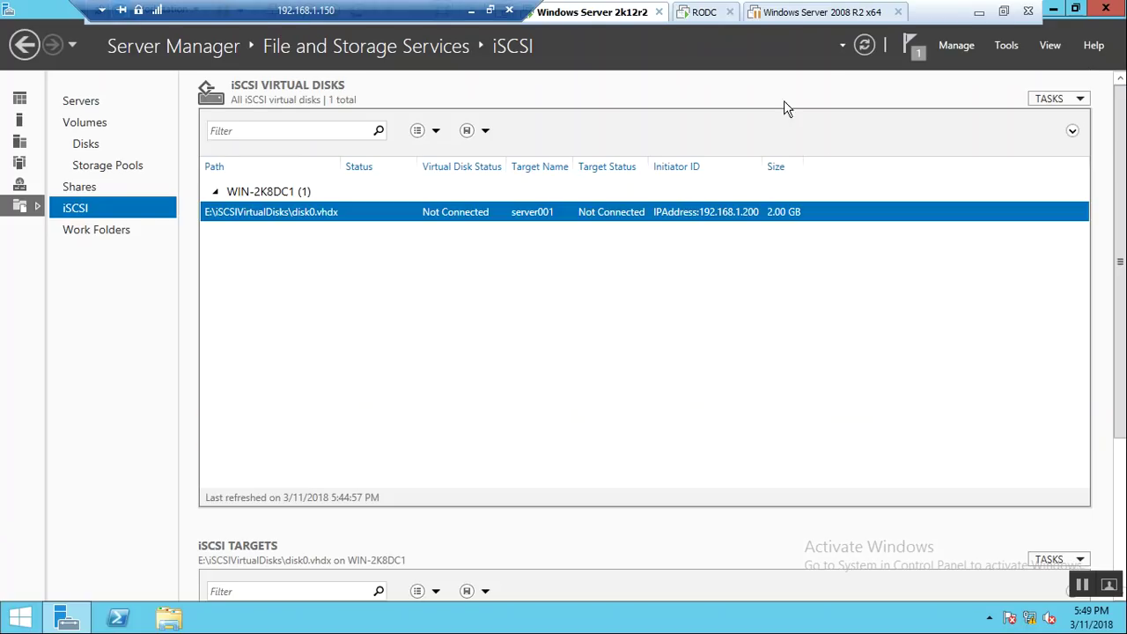
Switch to the RODC machine, quick connect its iSCSI Initiator to the target at 192.168.1.100 and view the discovery portals.
left_click(699, 14)
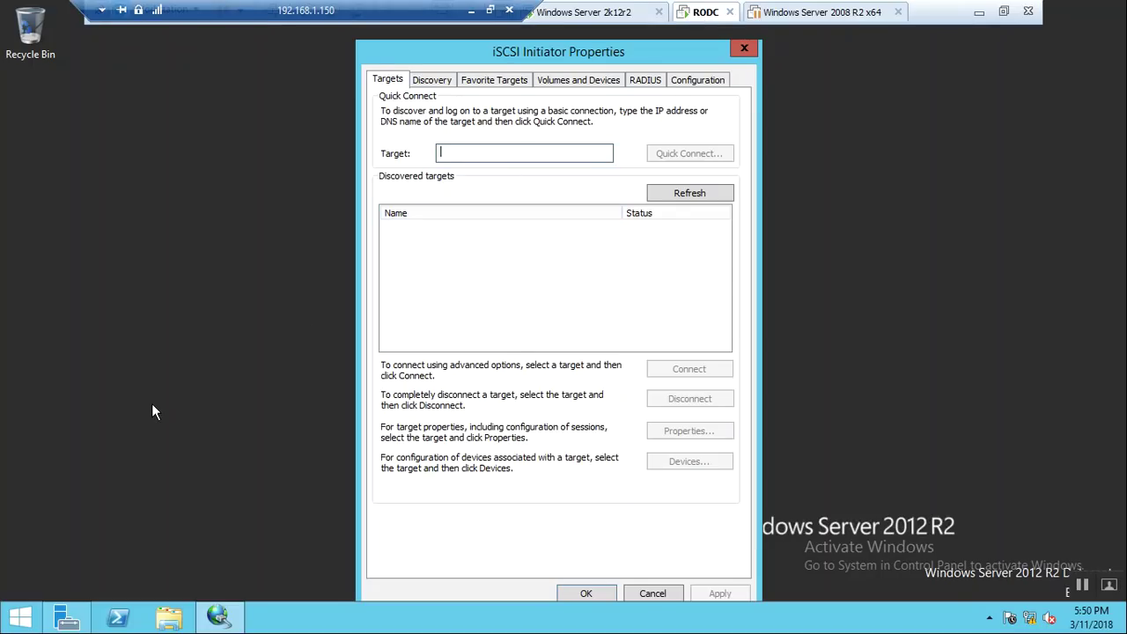
type("192.16")
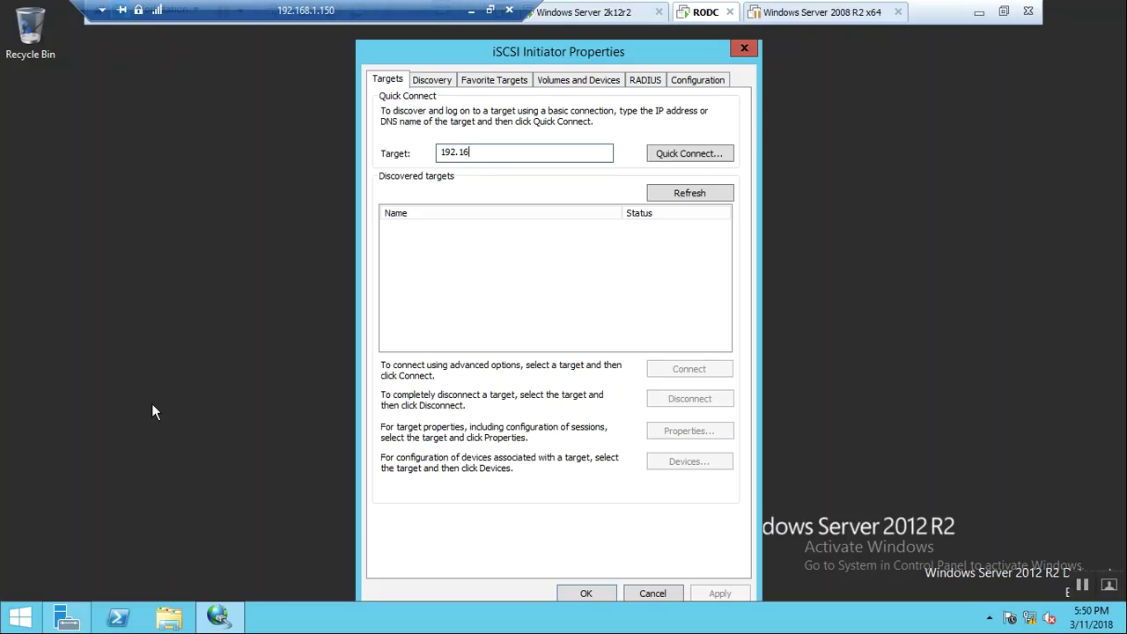
type("8.1.100")
left_click(669, 155)
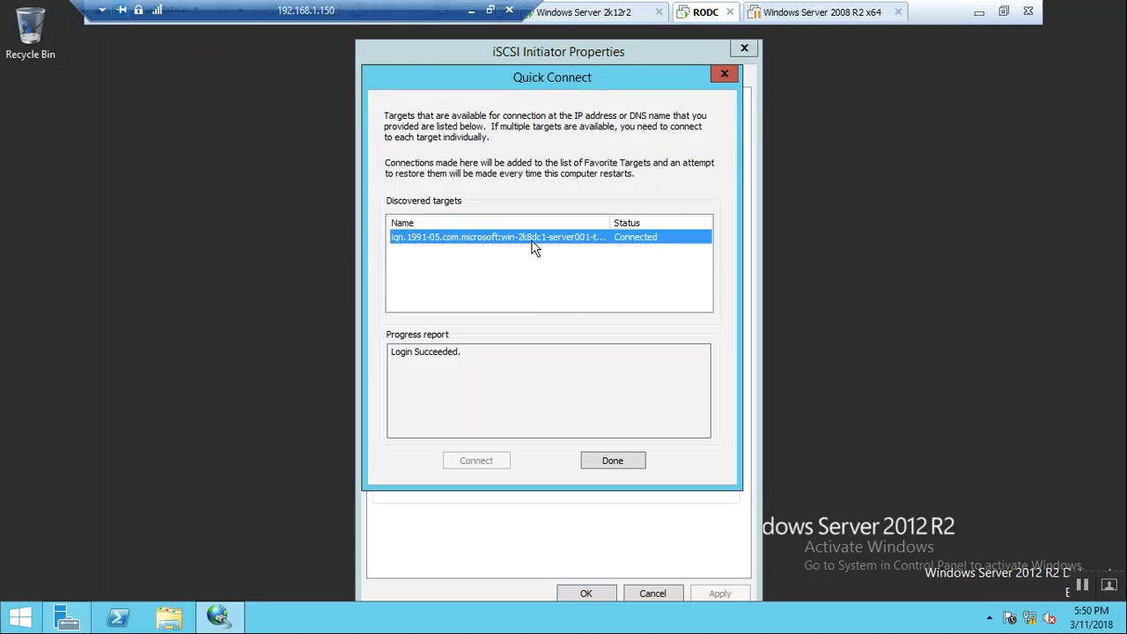
left_click(614, 464)
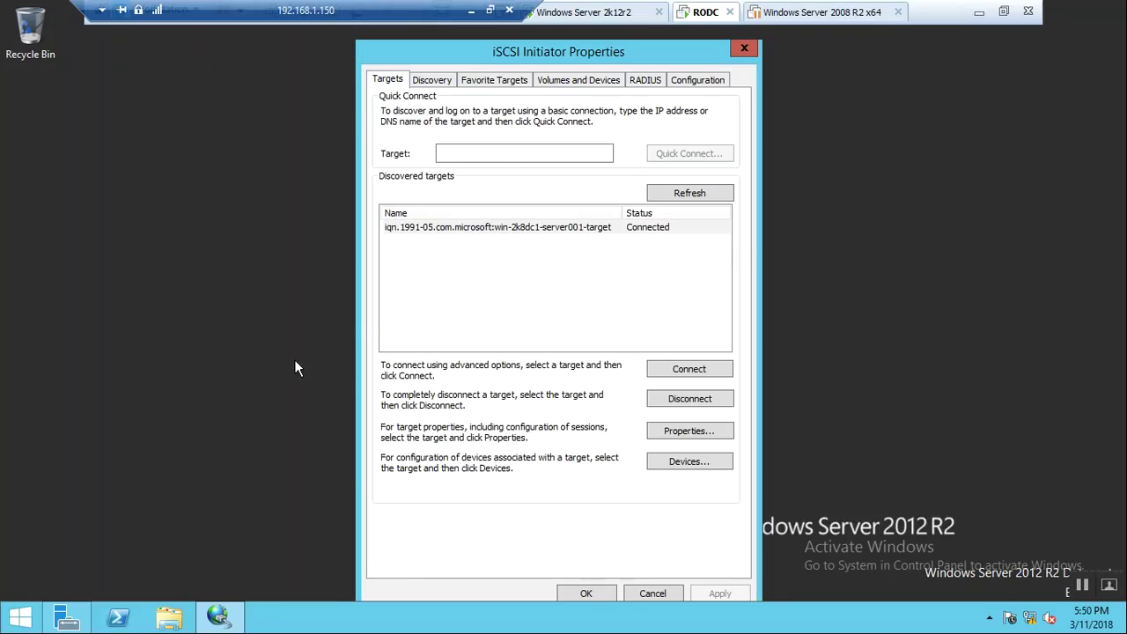
left_click(429, 81)
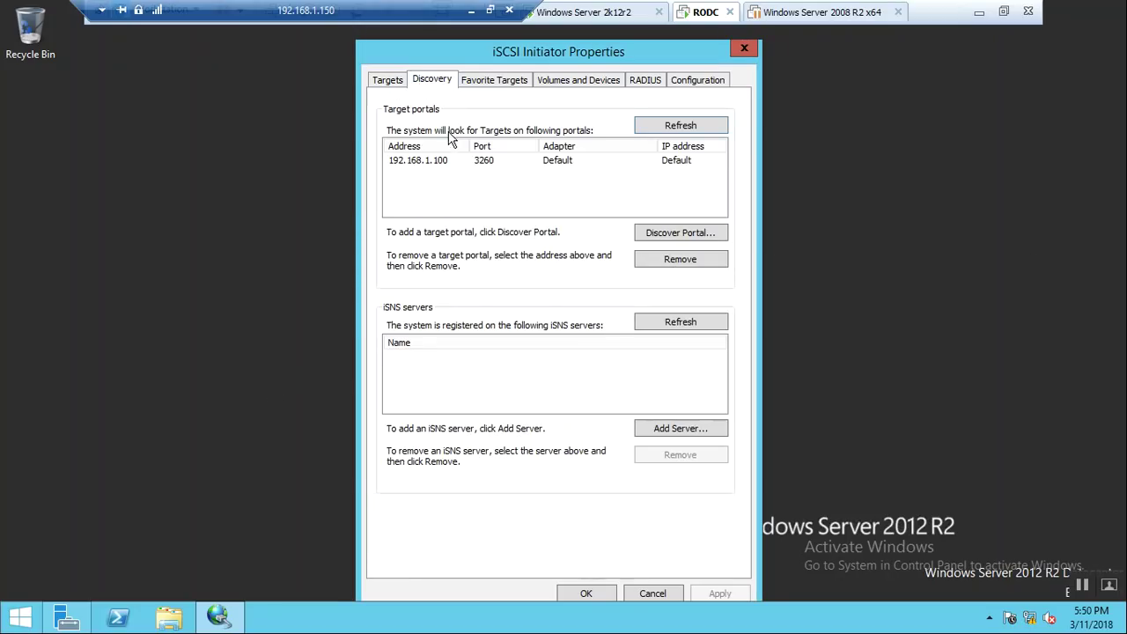
Review the target portal and favorite target, auto-configure the iSCSI volumes and devices, and accept the initiator properties.
left_click(481, 163)
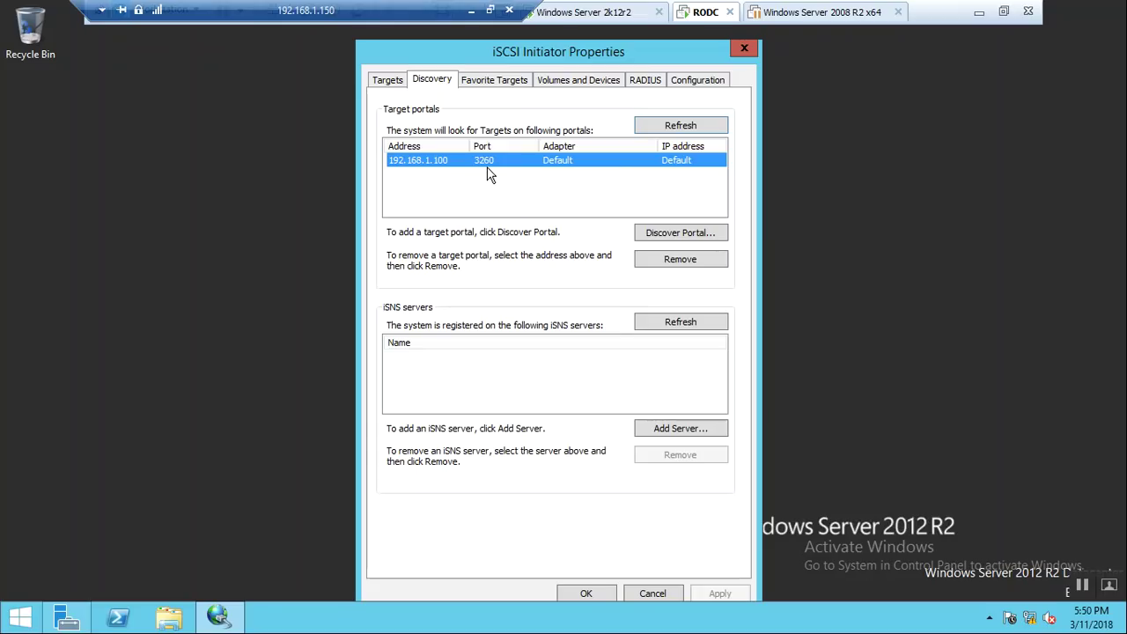
left_click(494, 83)
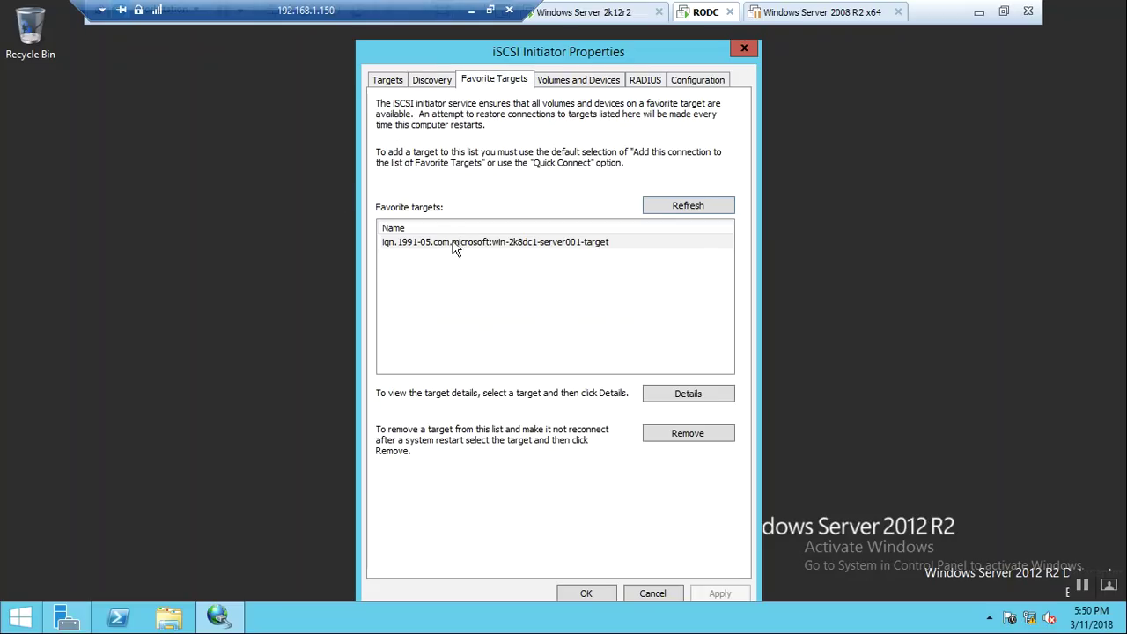
left_click(559, 80)
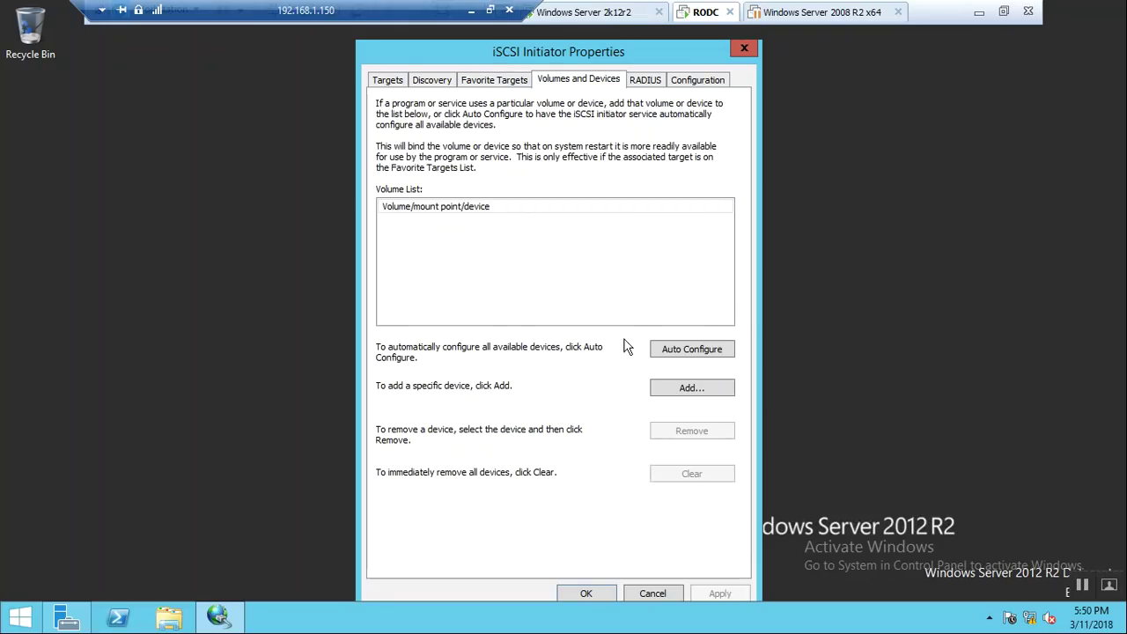
left_click(692, 353)
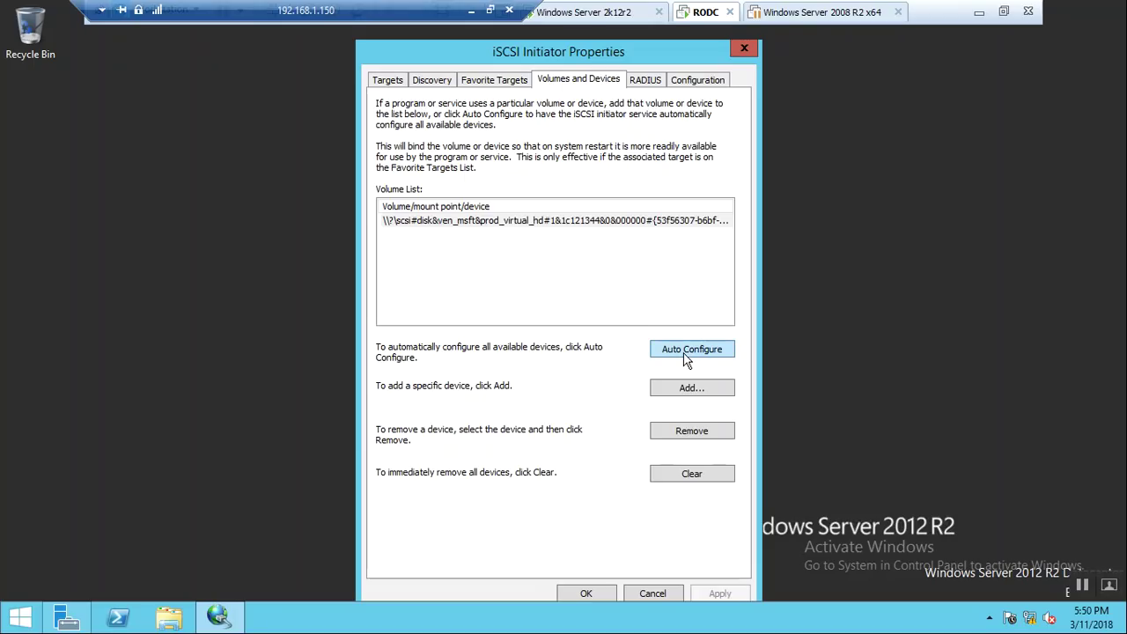
left_click(505, 222)
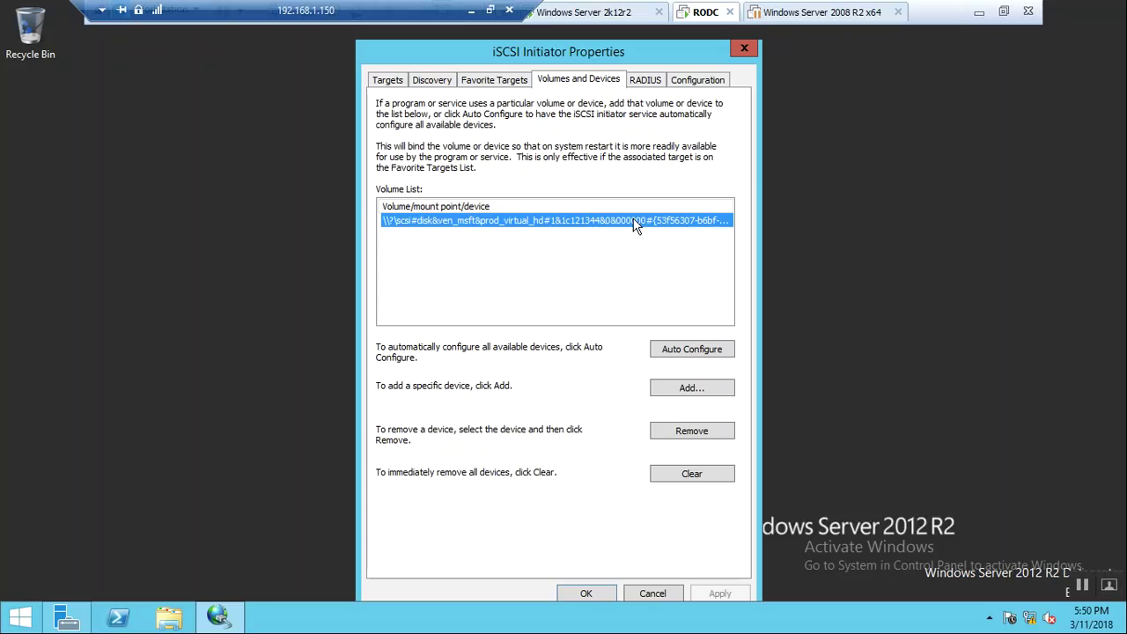
left_click(590, 593)
Refresh the desktop, open Disk Management and maximize its window.
right_click(184, 339)
left_click(195, 357)
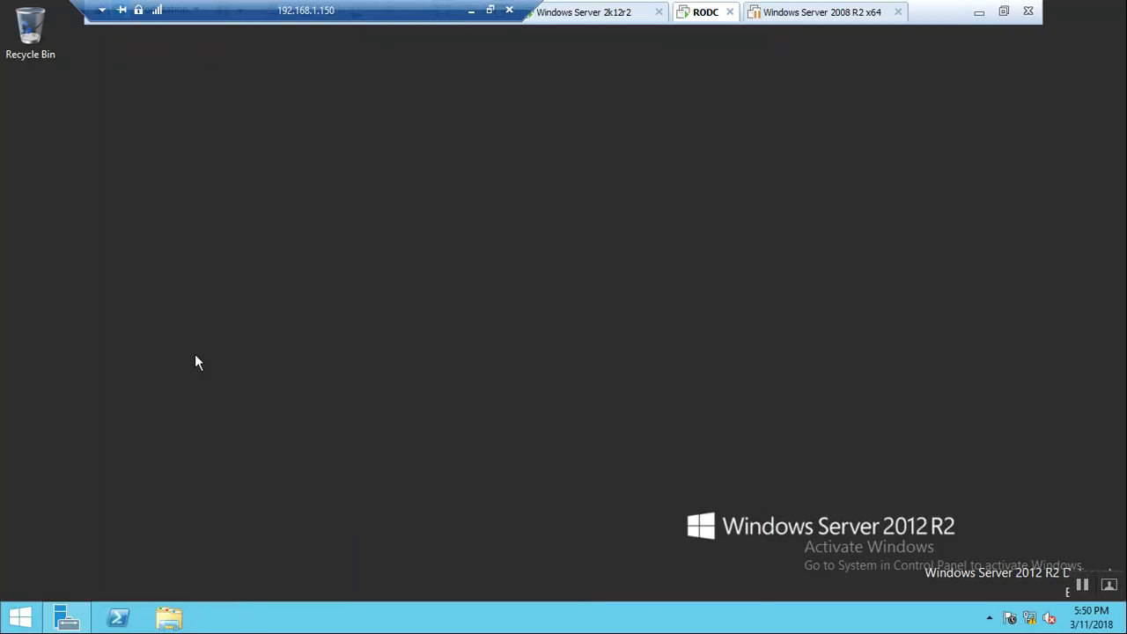
right_click(18, 618)
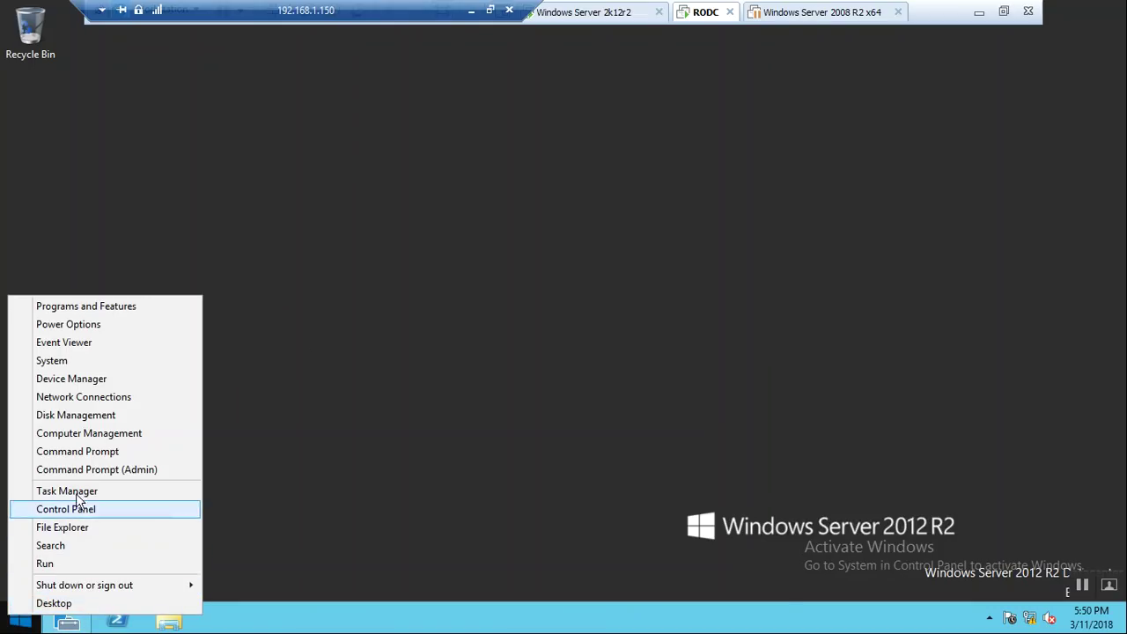
left_click(81, 418)
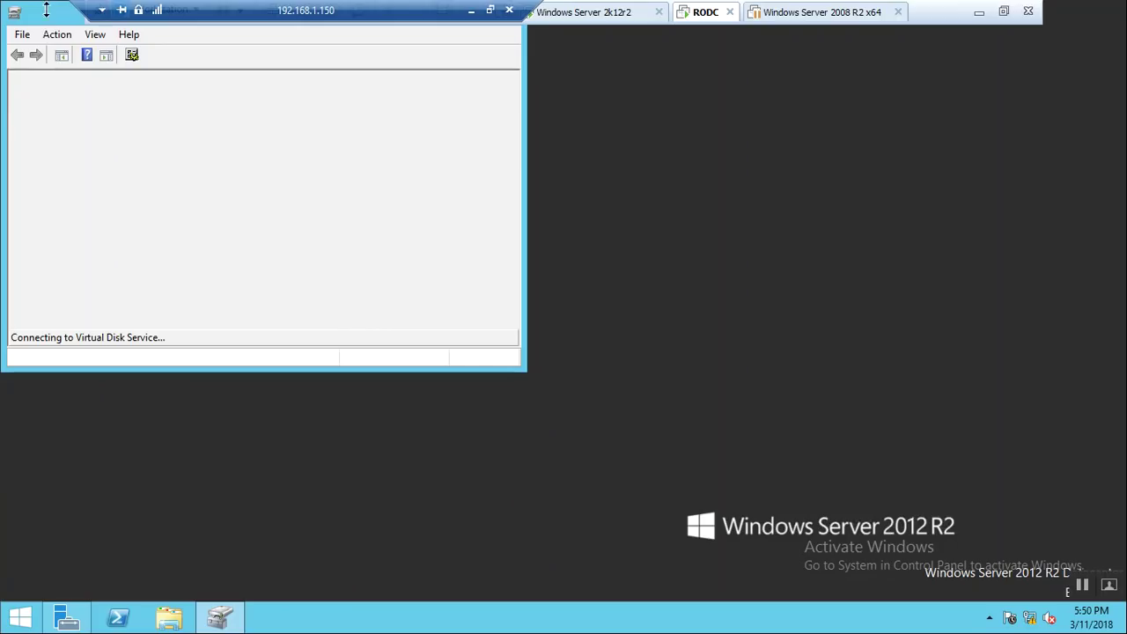
left_click_drag(46, 18, 285, 136)
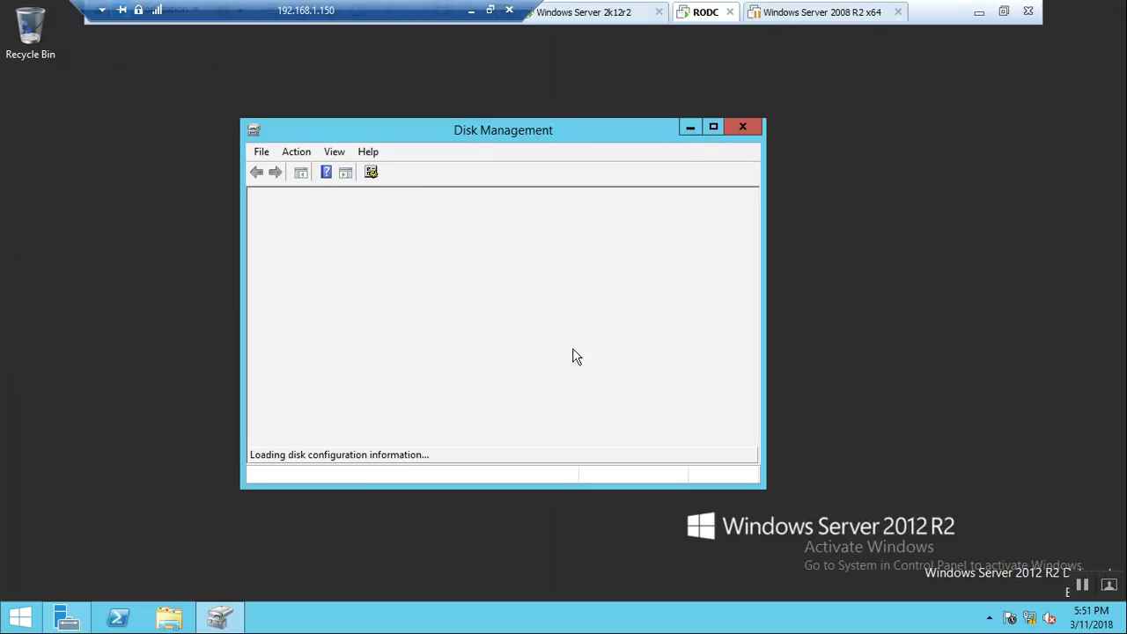
left_click(713, 126)
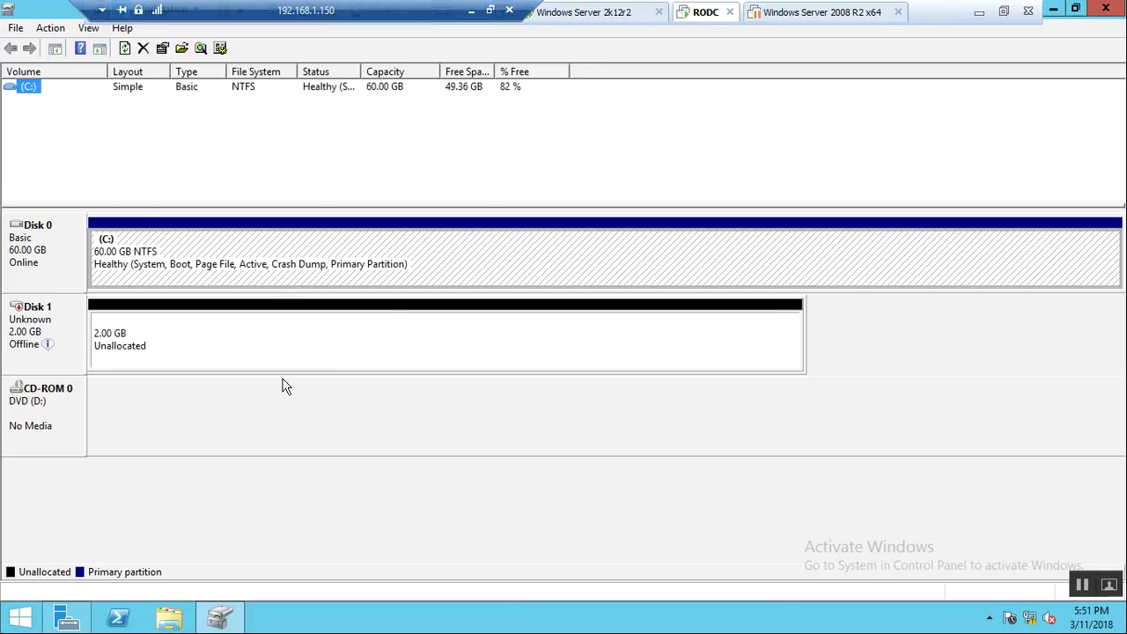
Bring the 2 GB Disk 1 online and initialize it with the MBR partition style.
left_click(31, 330)
right_click(29, 331)
left_click(44, 336)
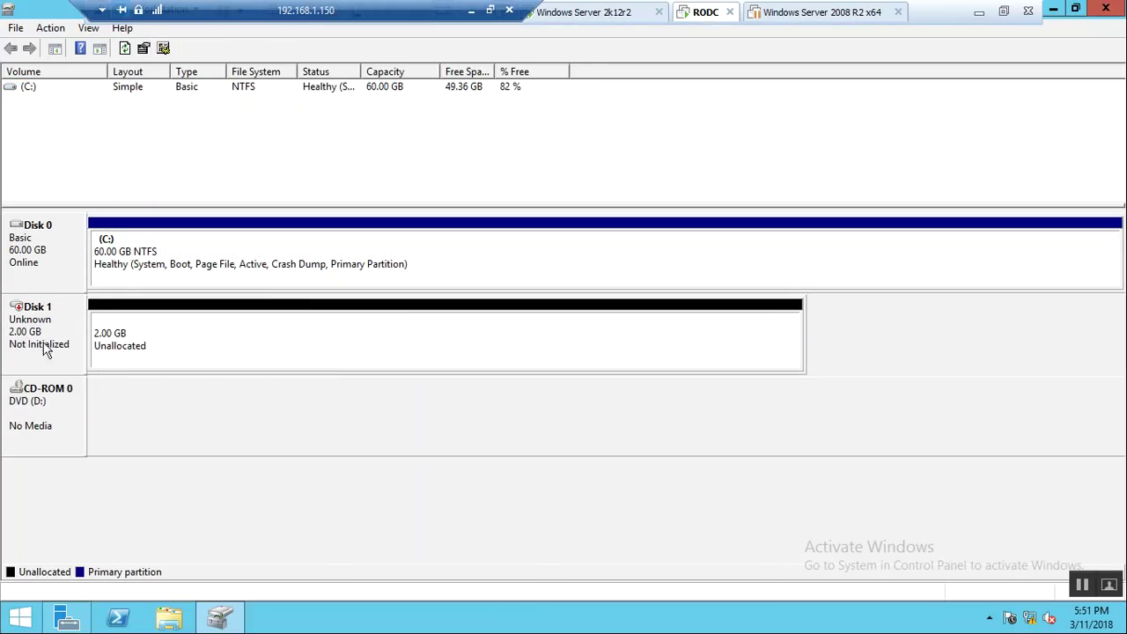
right_click(26, 333)
left_click(137, 345)
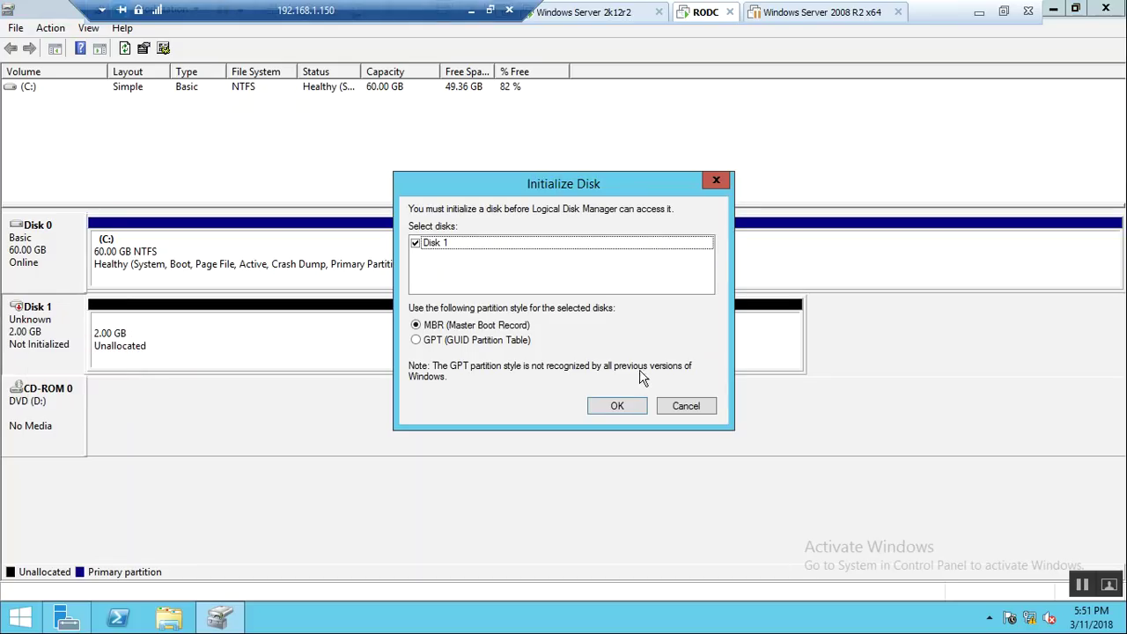
left_click(620, 407)
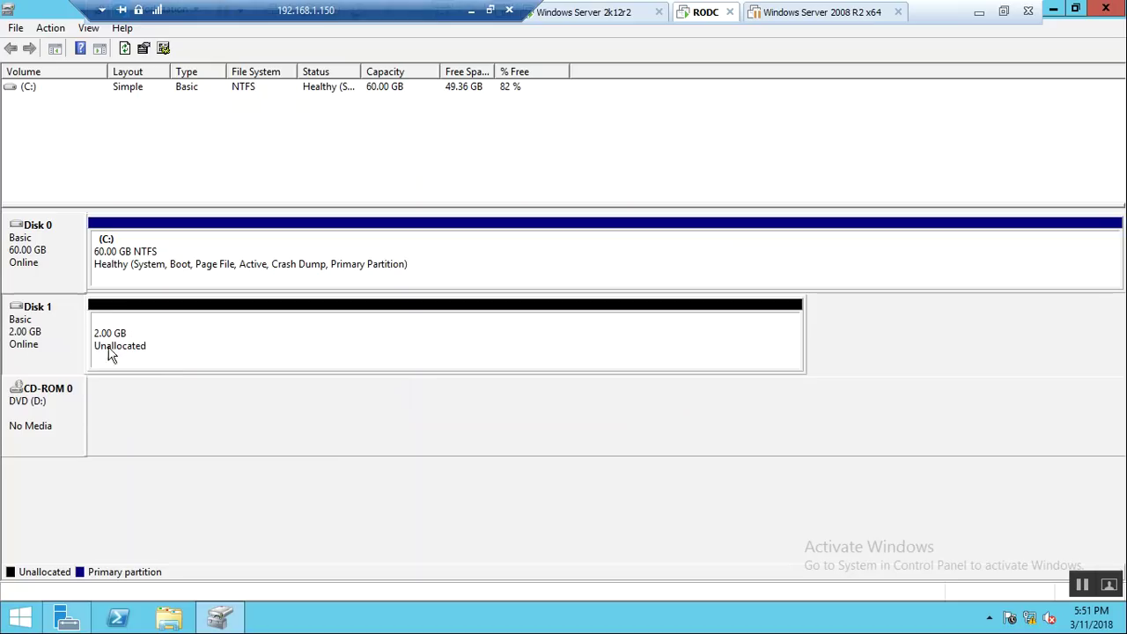
Set up a new simple volume on Disk 1's unallocated space, sized 2045 MB with drive letter E.
left_click(189, 352)
right_click(192, 349)
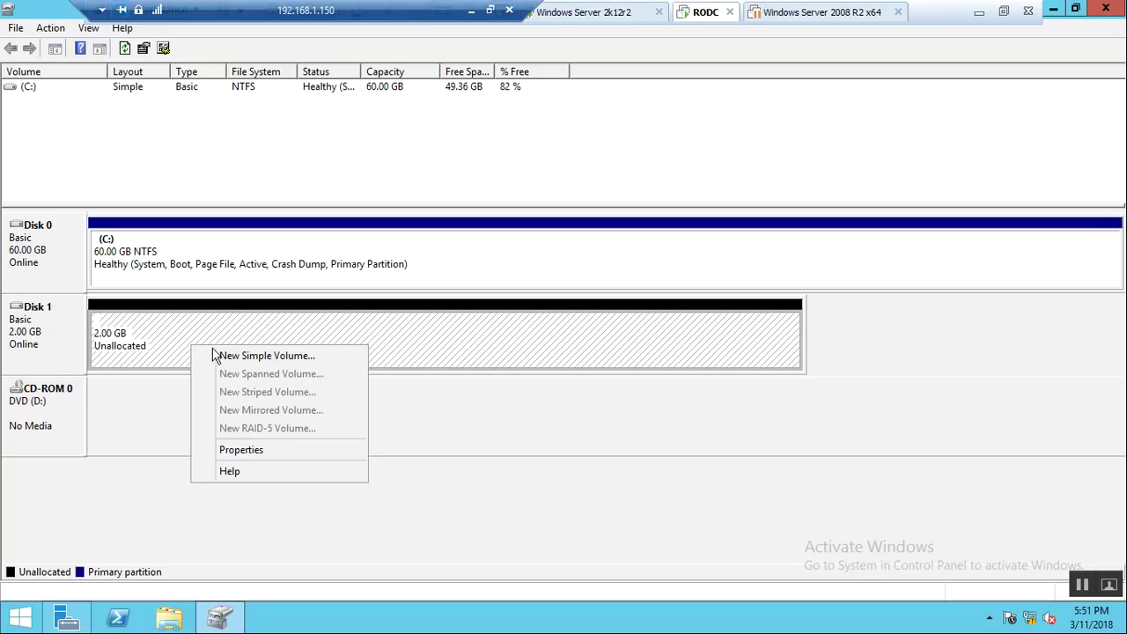
left_click(231, 356)
left_click(319, 388)
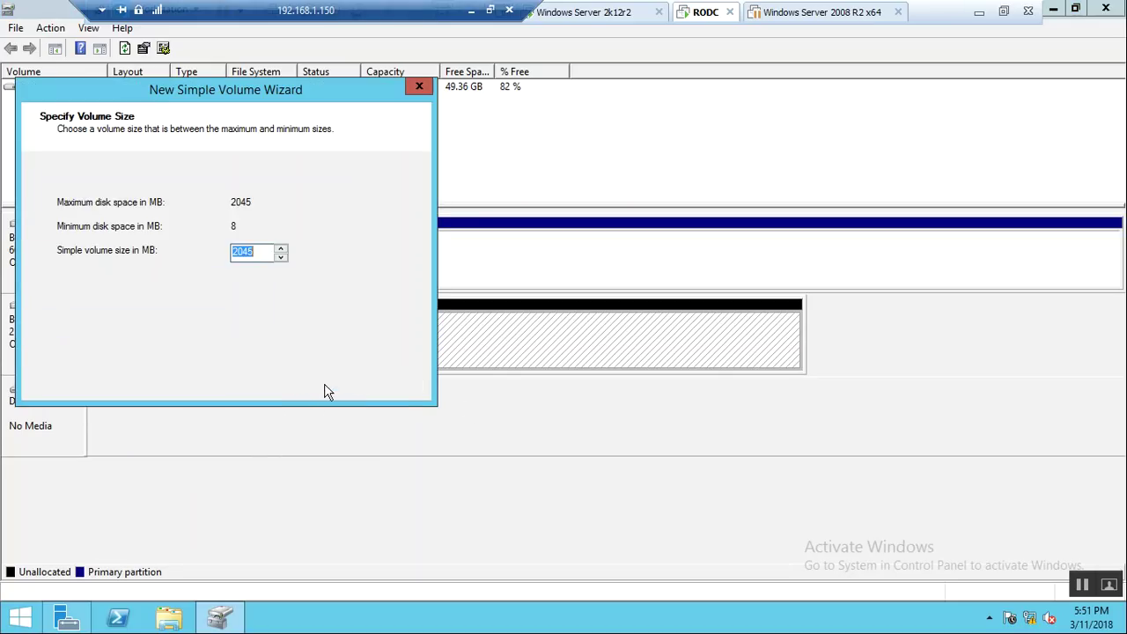
left_click(320, 385)
left_click(324, 388)
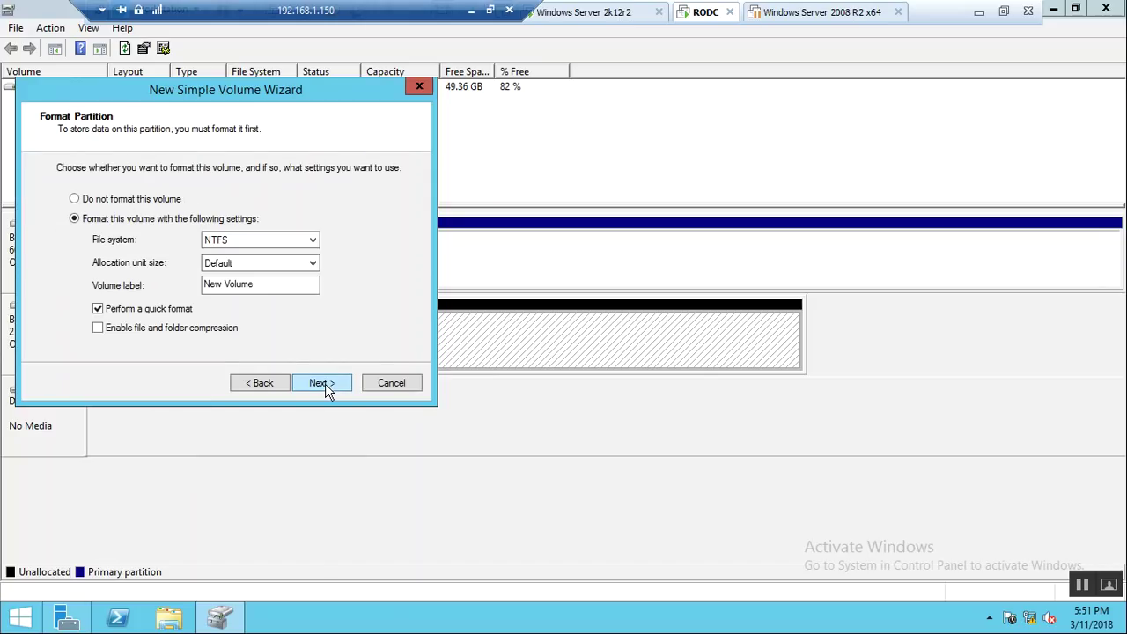
Label the new volume MOvies, keep the NTFS quick format settings and finish creating it.
left_click_drag(279, 283, 150, 263)
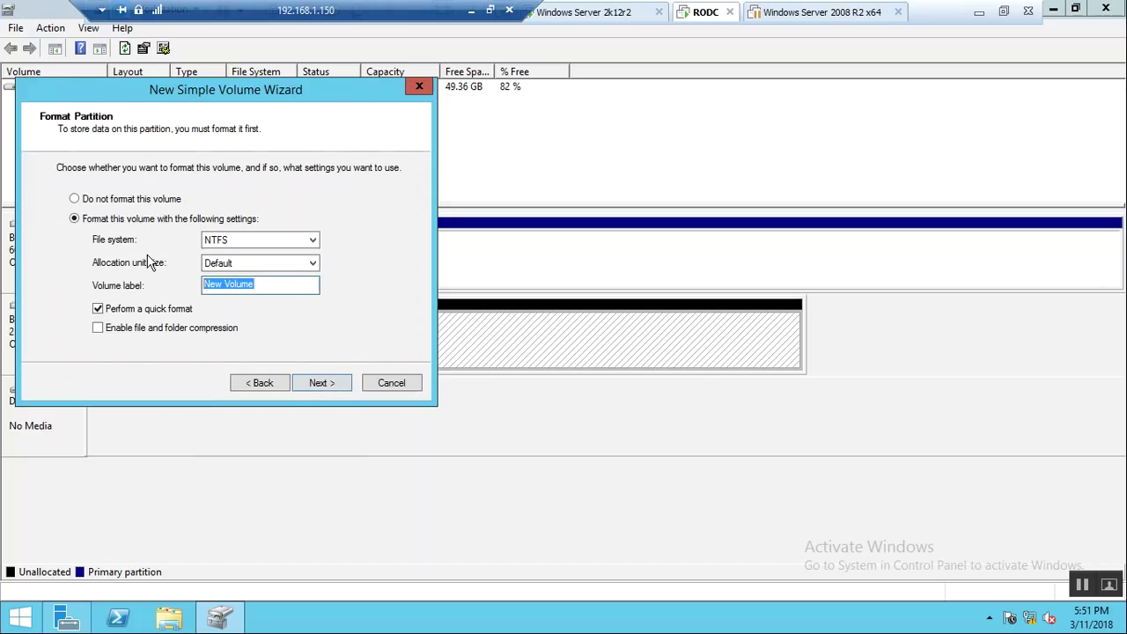
type("MOvirs")
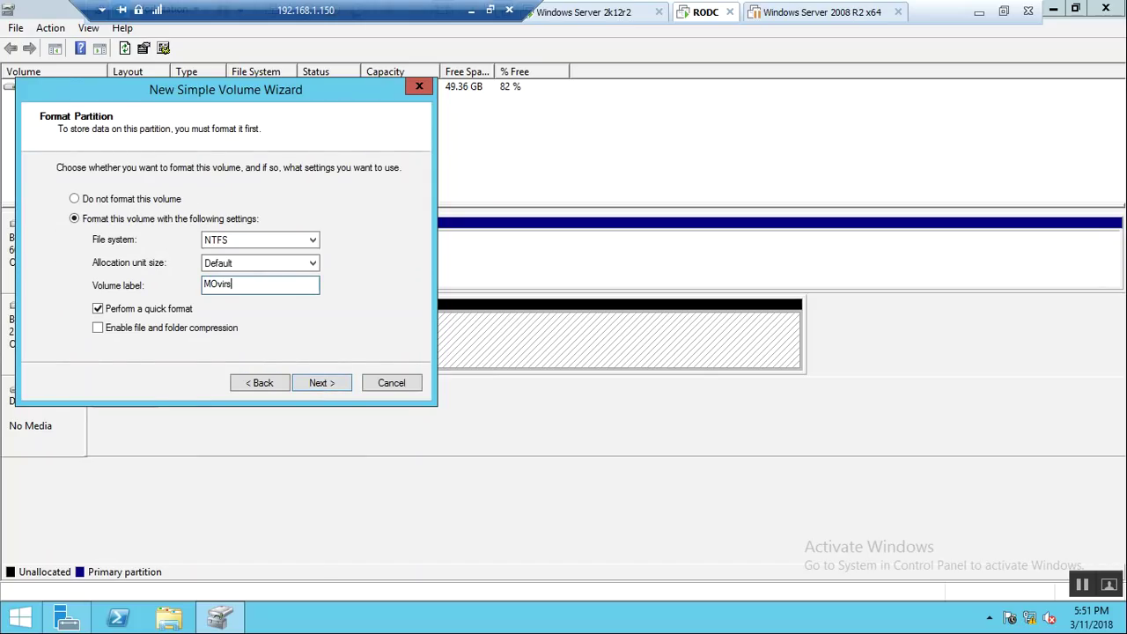
key("BackSpace")
key("BackSpace")
key("BackSpace")
type("es")
key("Return")
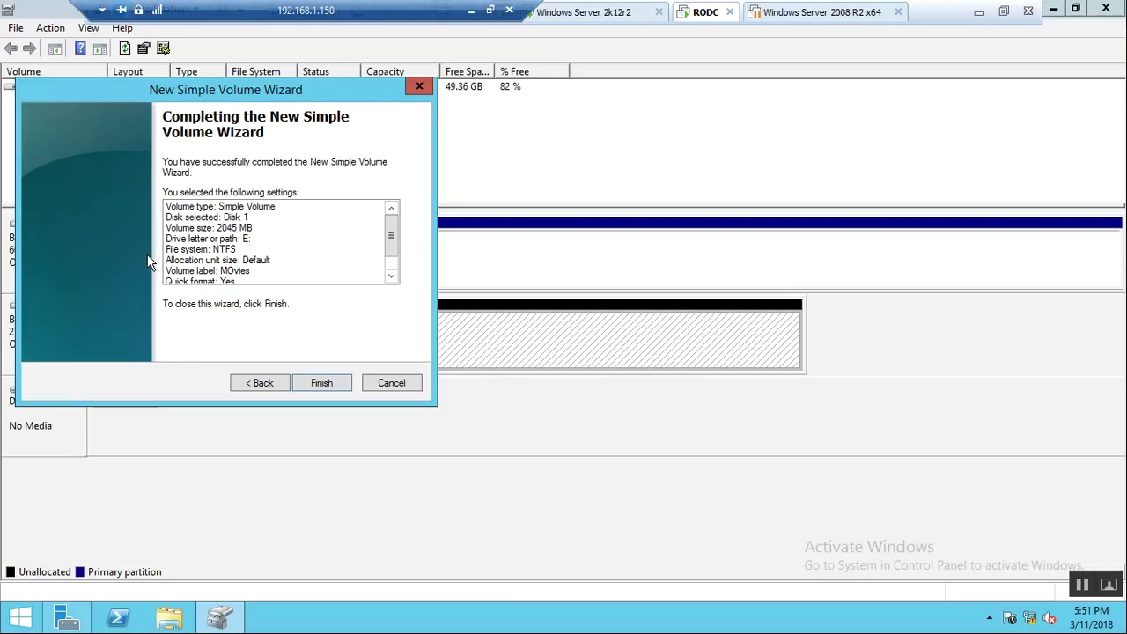
left_click(322, 383)
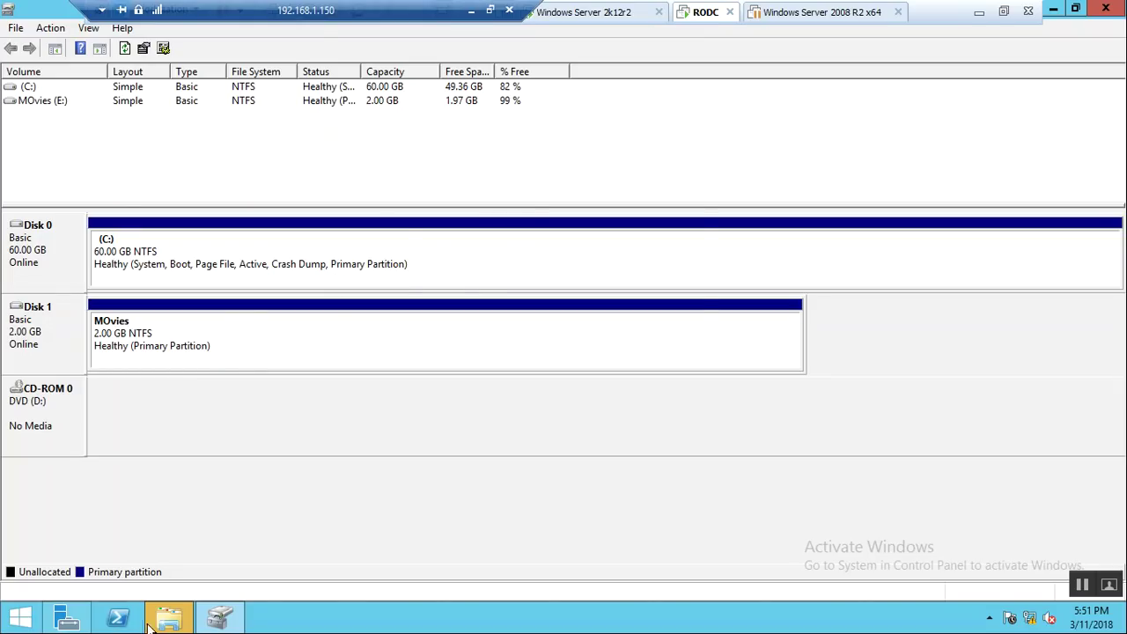
left_click(667, 330)
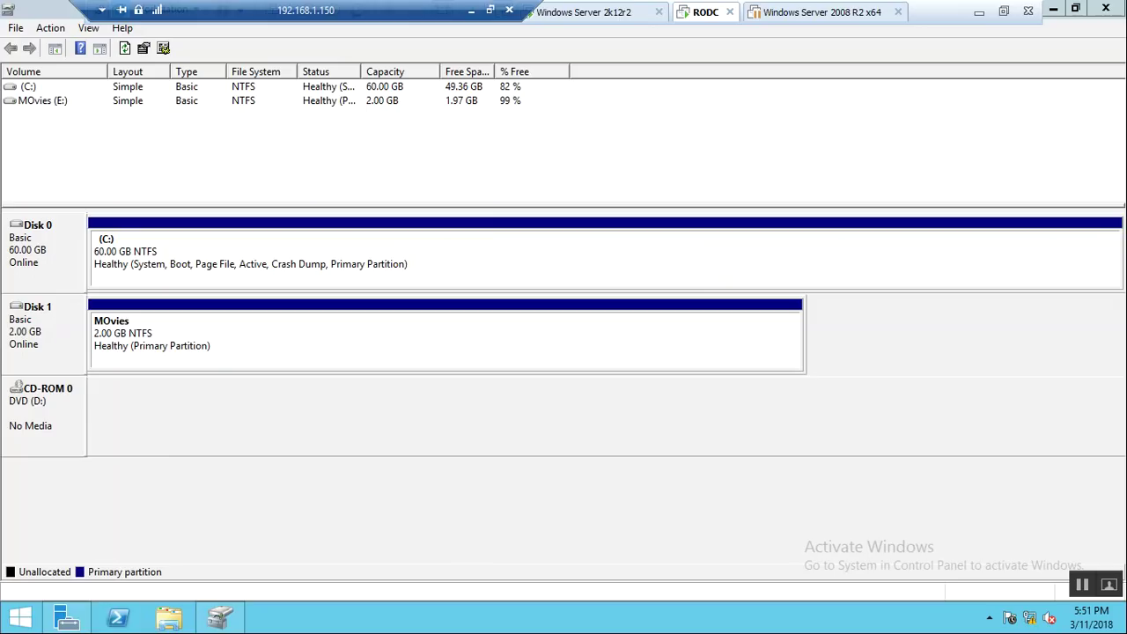
Open the MOvies (E:) drive in File Explorer and create a folder named awdewqe in it.
left_click(180, 623)
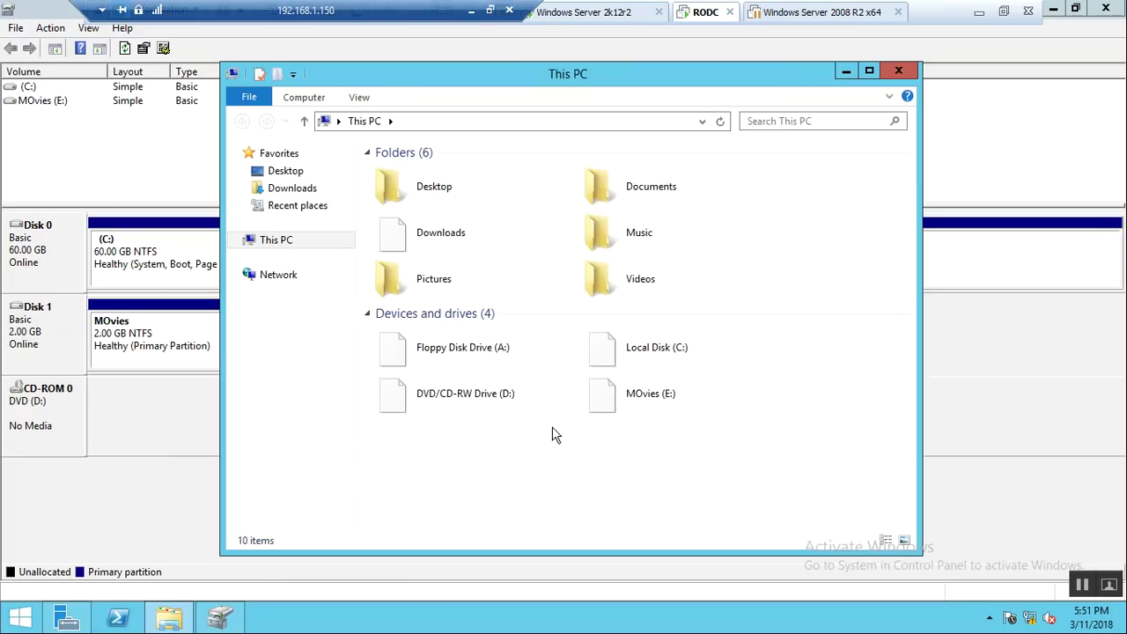
left_click(669, 392)
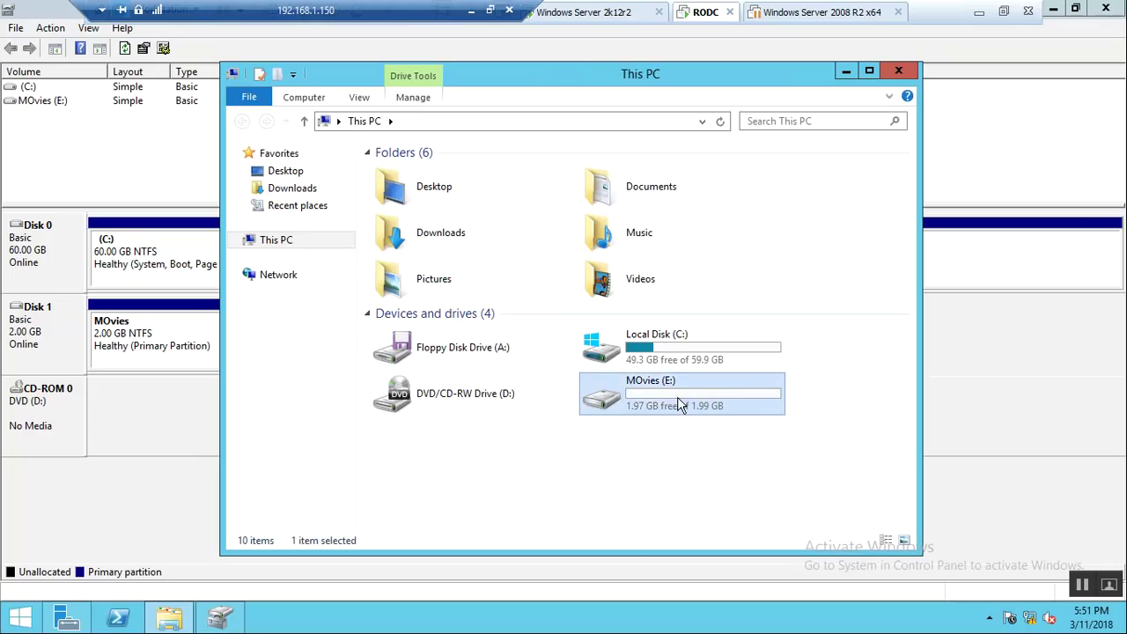
double_click(678, 403)
right_click(551, 318)
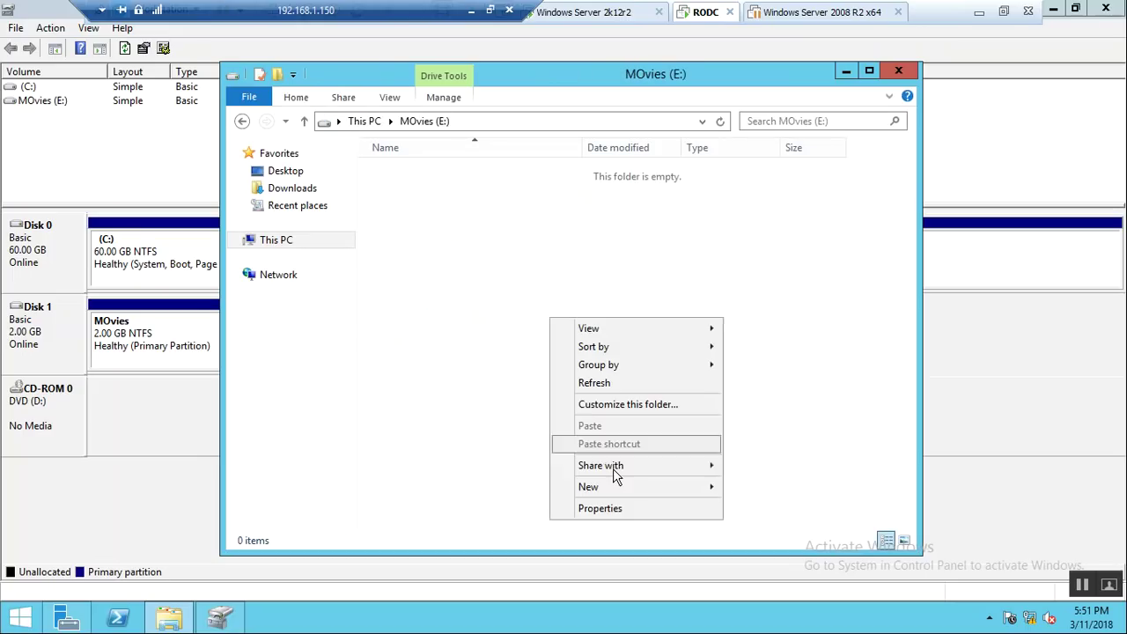
mouse_move(659, 489)
left_click(759, 490)
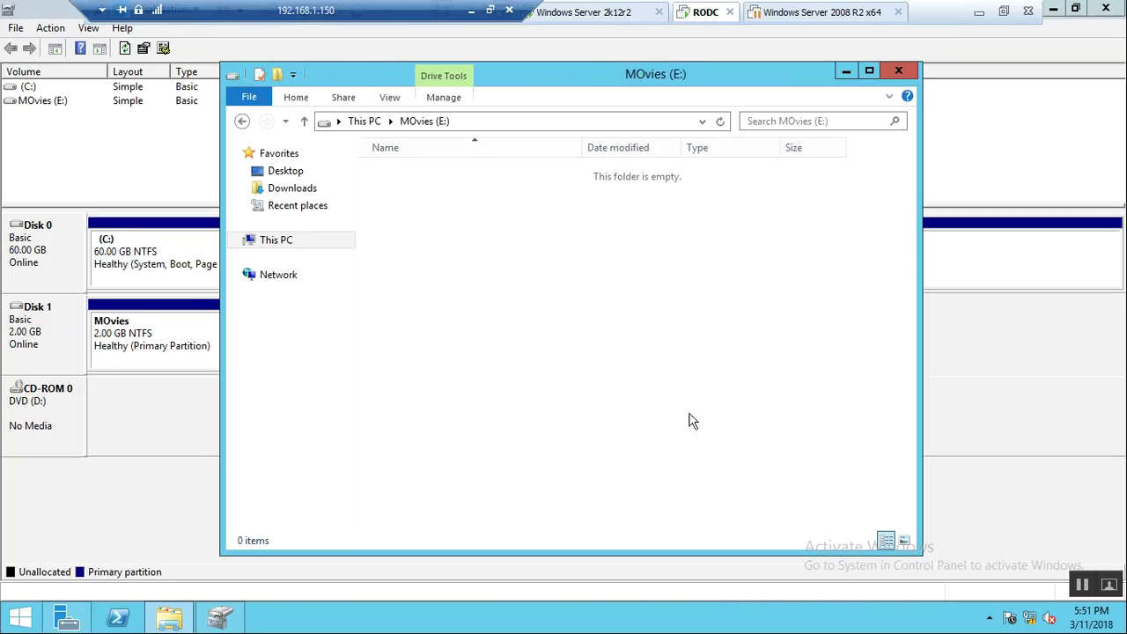
type("awdewqe")
left_click(485, 338)
Create a compressed (zipped) folder with the default name and a folder named wqeqwe on the MOvies drive.
right_click(483, 332)
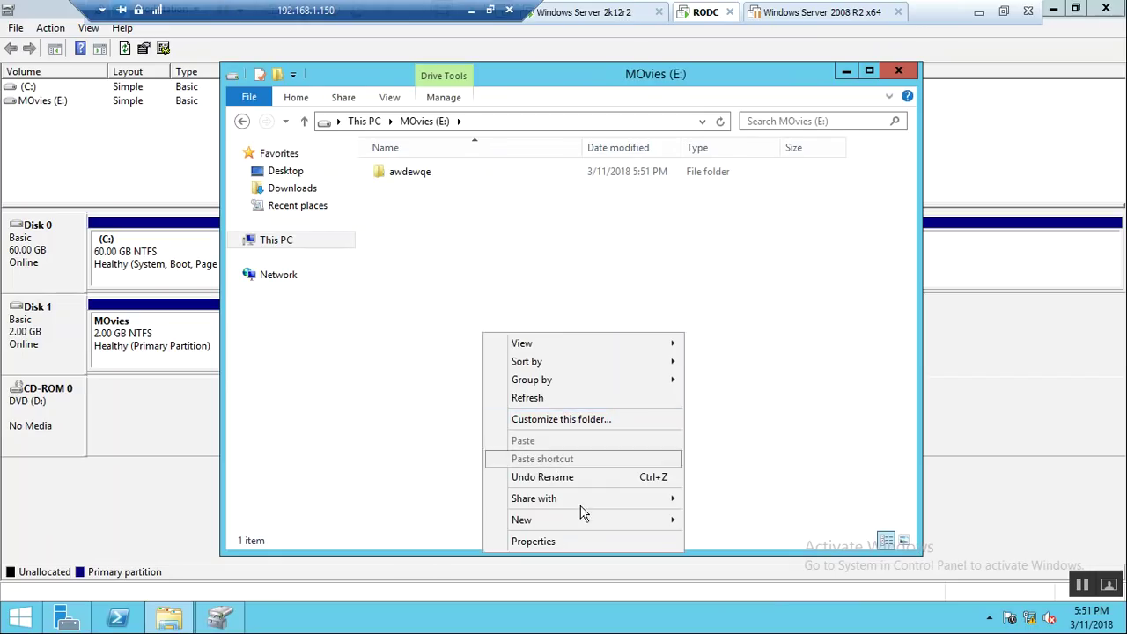
mouse_move(587, 520)
left_click(716, 518)
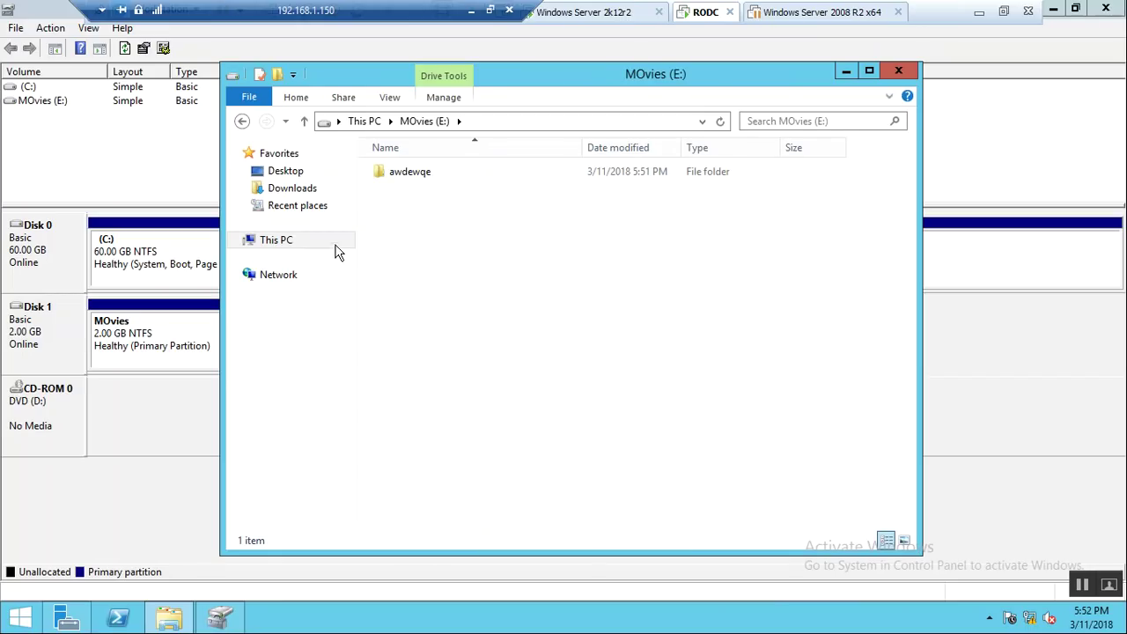
right_click(410, 280)
mouse_move(546, 465)
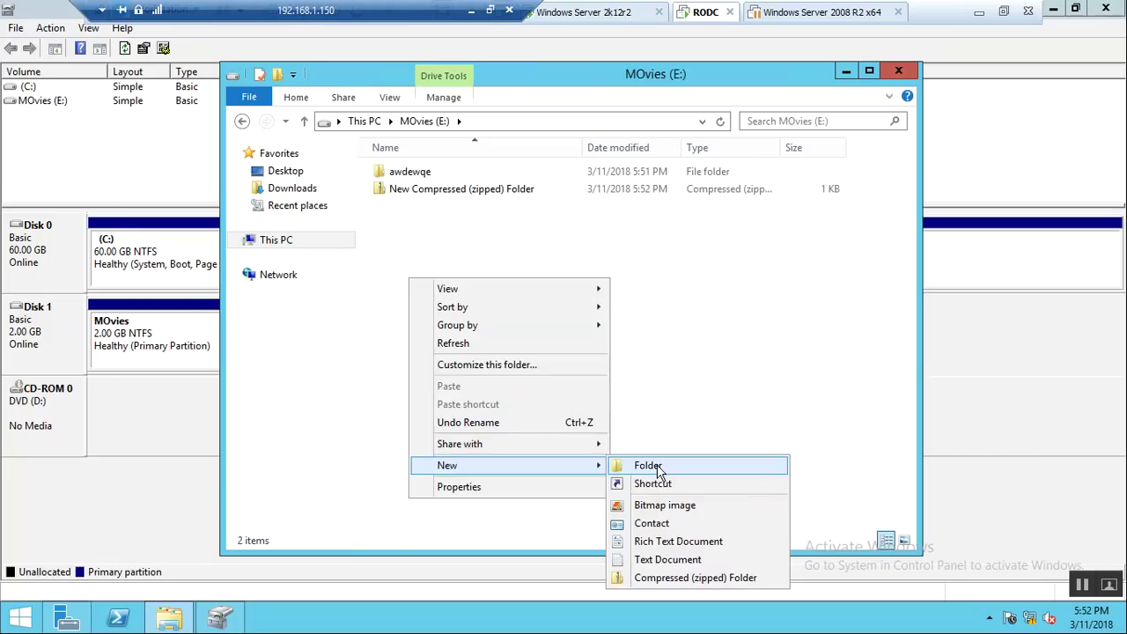
left_click(652, 468)
type("wqeqwe")
left_click(484, 343)
Create two more compressed (zipped) folders with default names on the MOvies drive.
right_click(518, 362)
mouse_move(644, 562)
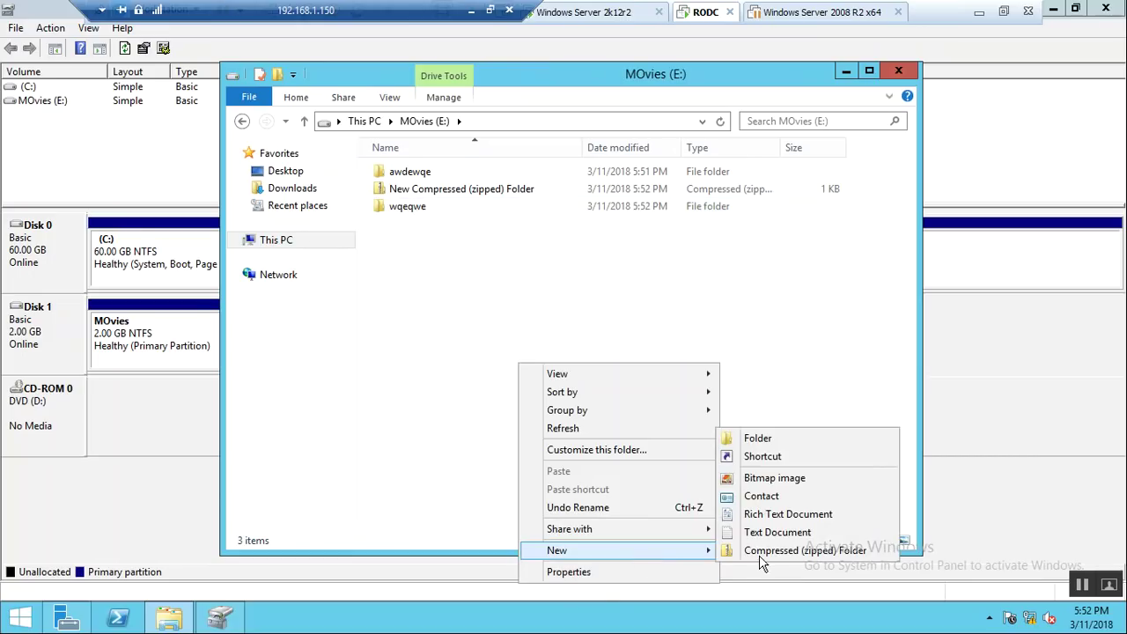
left_click(773, 559)
left_click(504, 372)
right_click(505, 371)
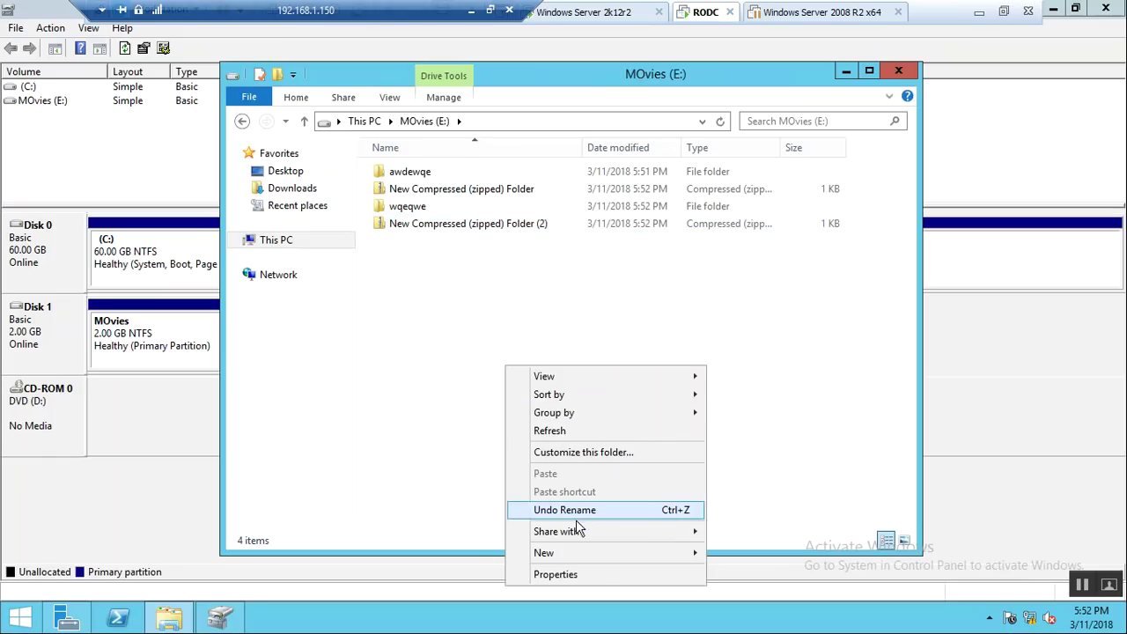
mouse_move(612, 555)
left_click(761, 555)
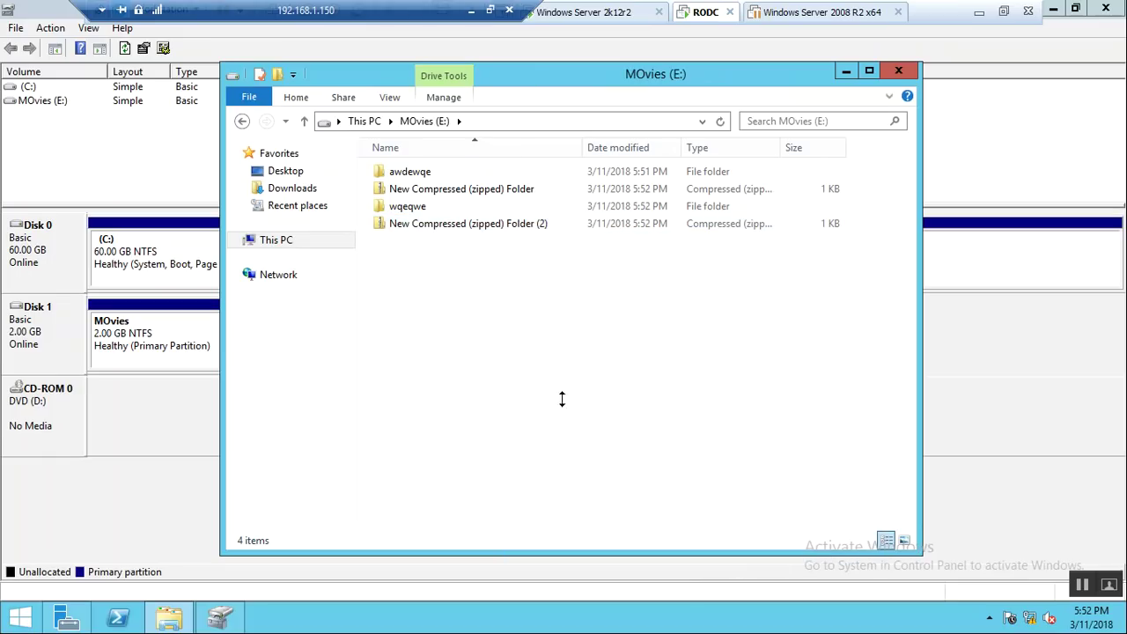
left_click(484, 387)
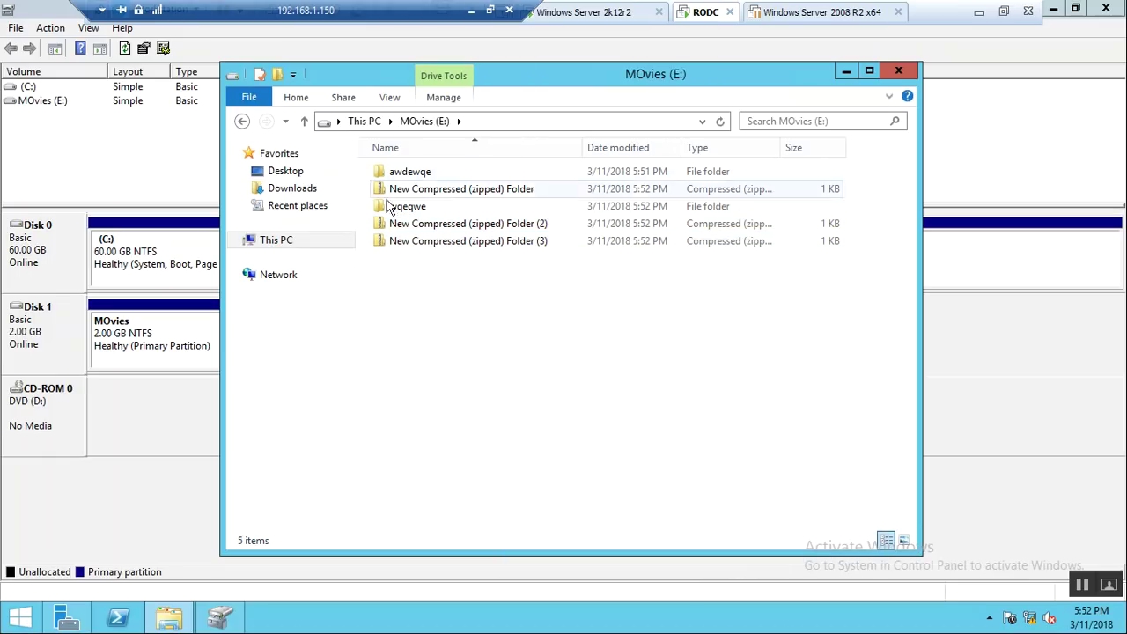
Return to This PC and look over the MOvies (E:) drive and its available actions.
left_click(242, 120)
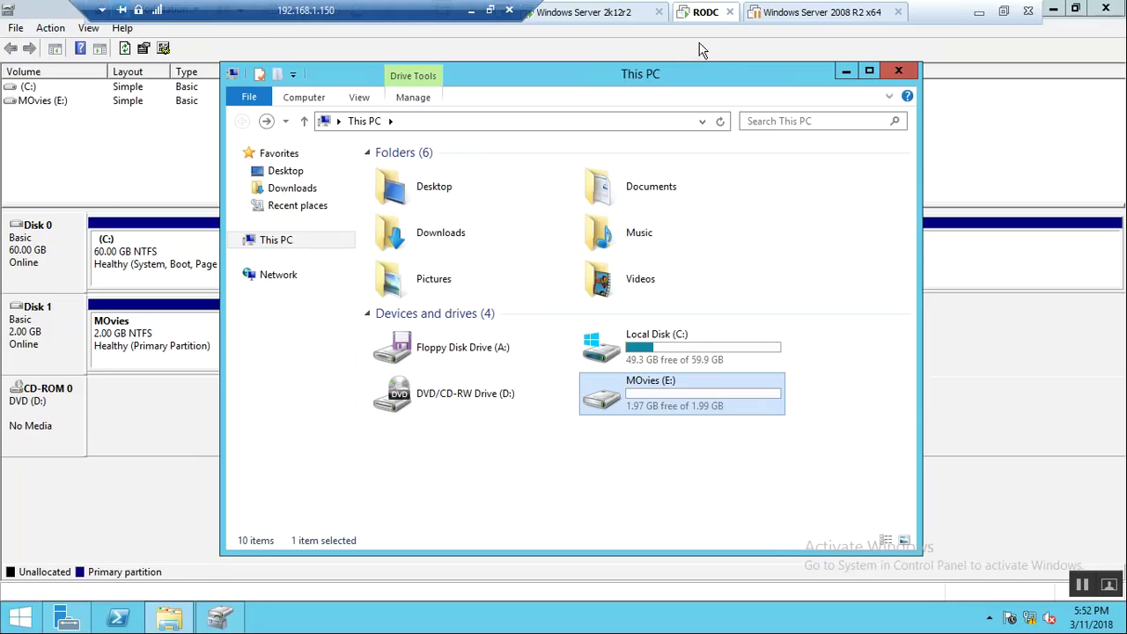
right_click(699, 392)
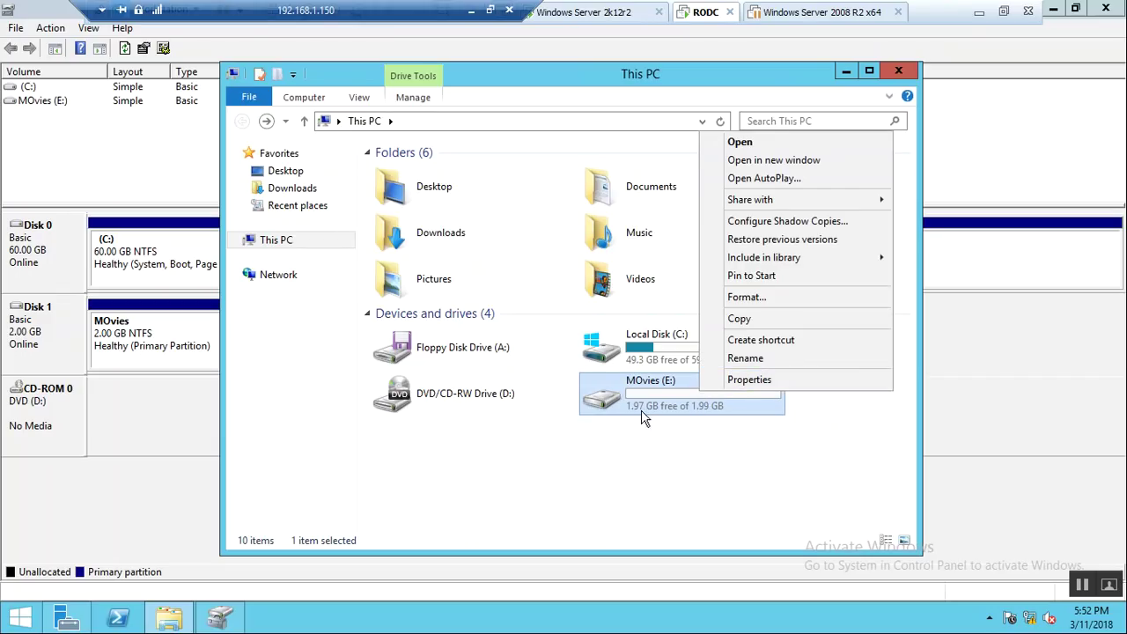
left_click(680, 435)
left_click(686, 393)
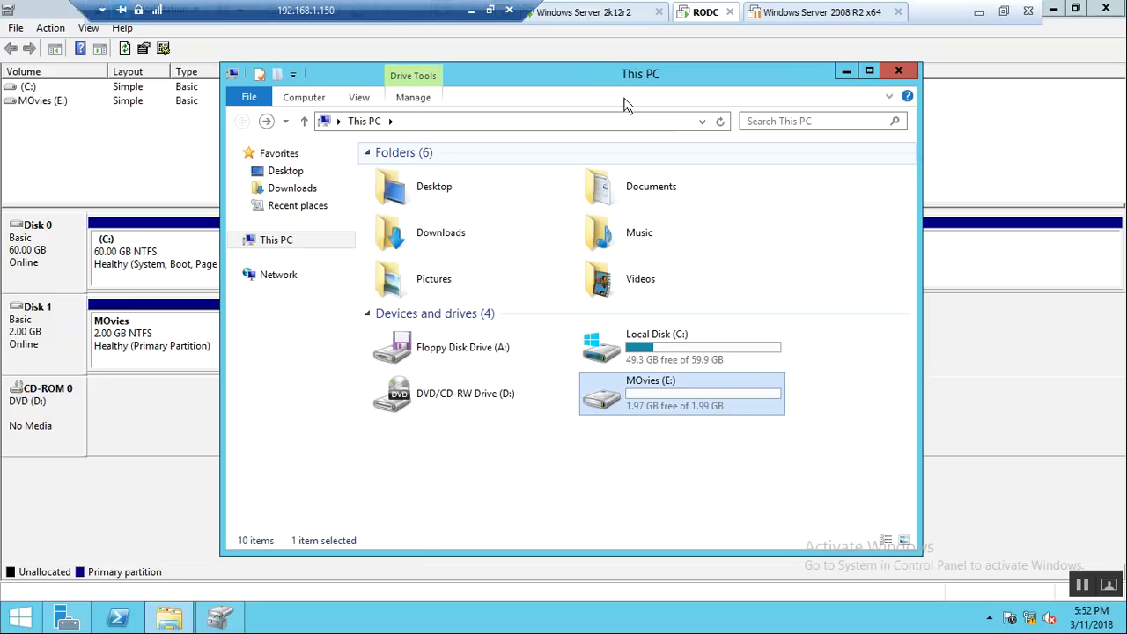
Switch to the Windows Server 2k12r2 machine, refresh the iSCSI virtual disks list and check the connection status of disk0.vhdx and its target.
left_click(574, 8)
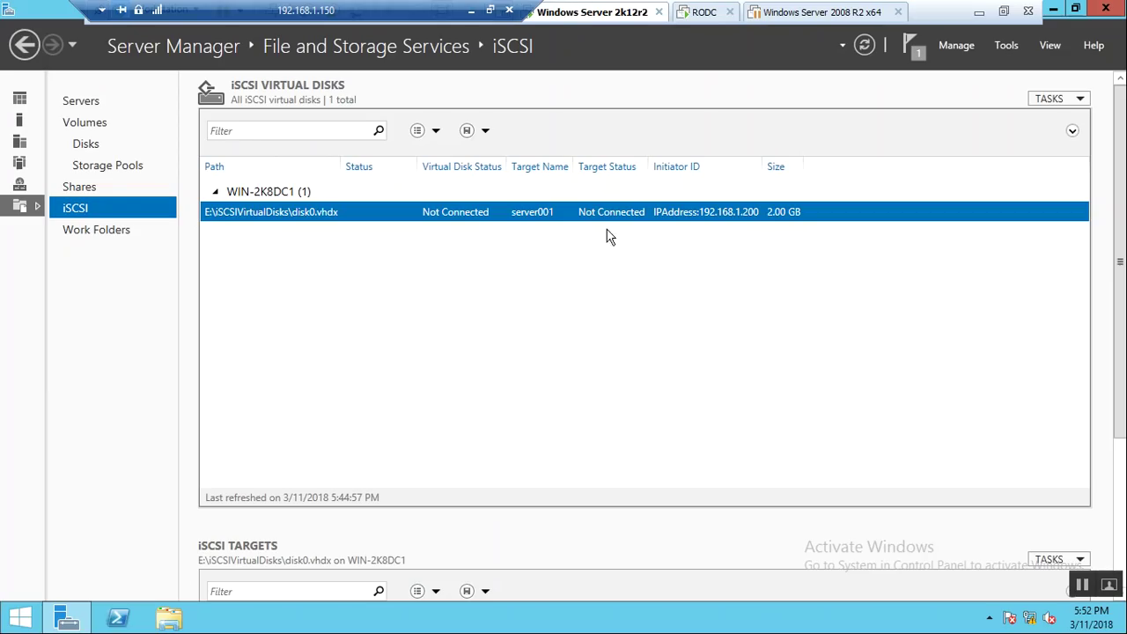
right_click(571, 376)
left_click(612, 402)
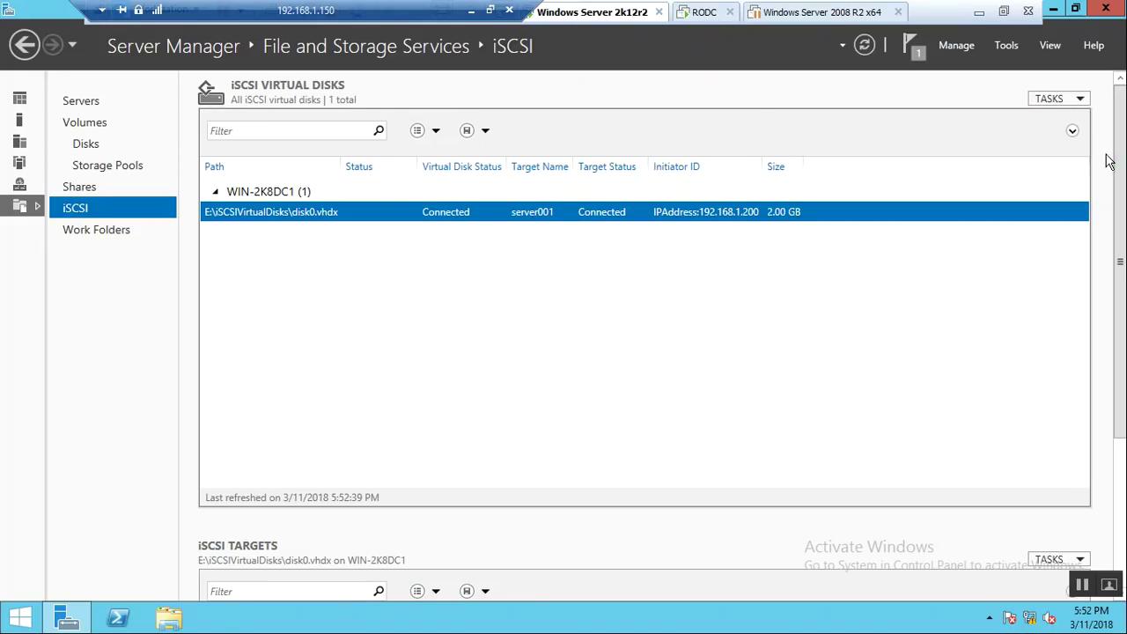
scroll(1123, 412, "down", 5)
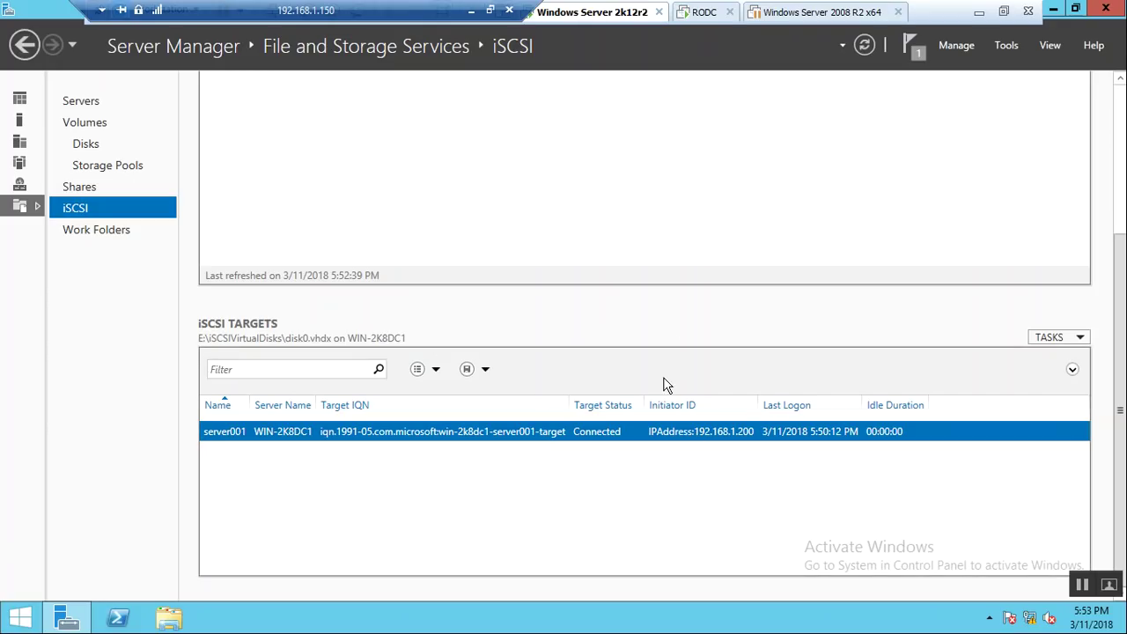
Switch back to the RODC machine and look over the contents and available actions of the MOvies (E:) drive.
left_click(705, 11)
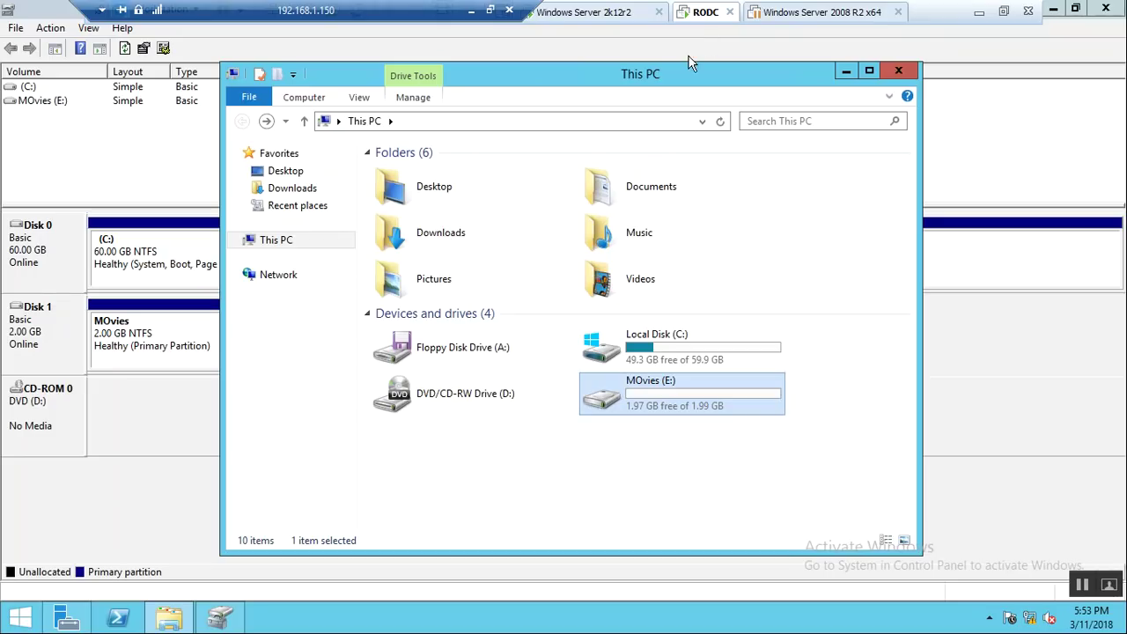
double_click(680, 391)
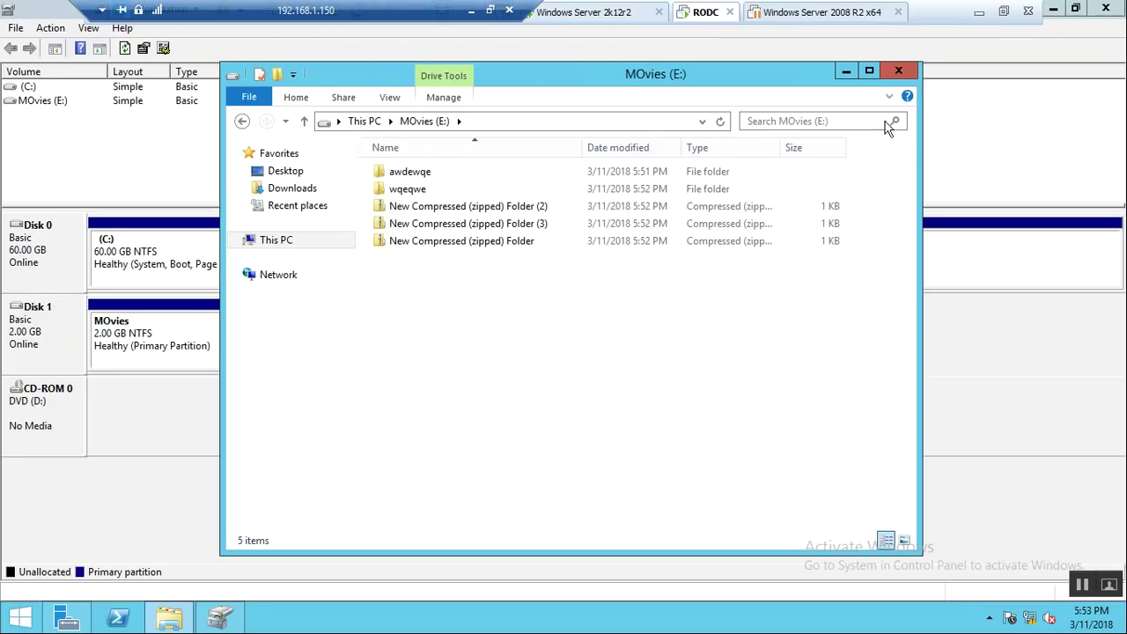
left_click(242, 121)
right_click(650, 400)
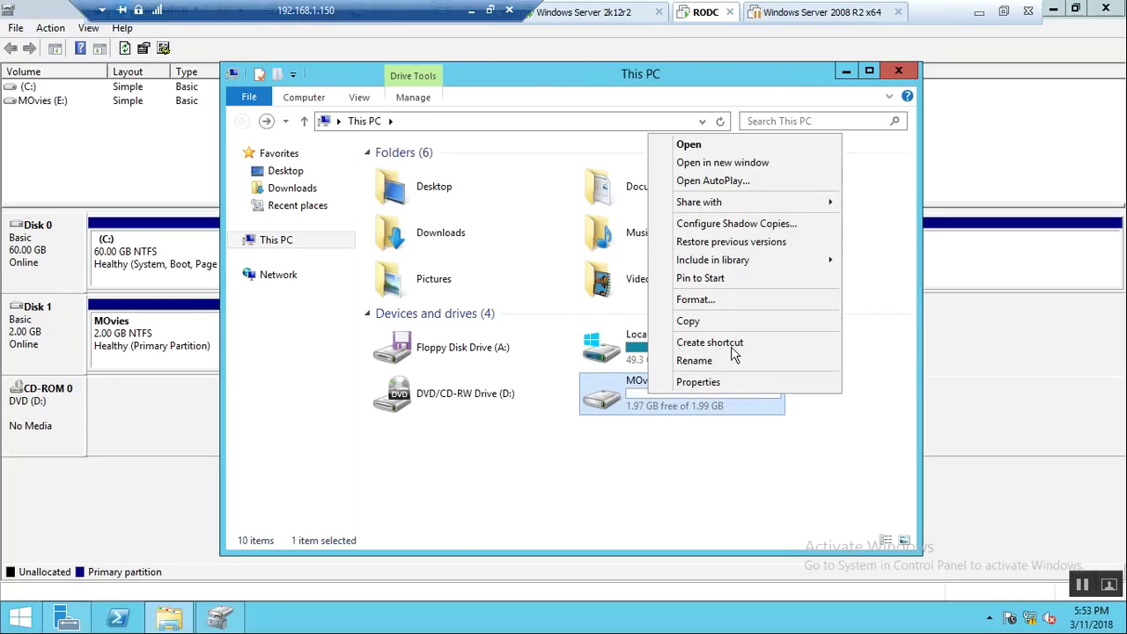
left_click(549, 368)
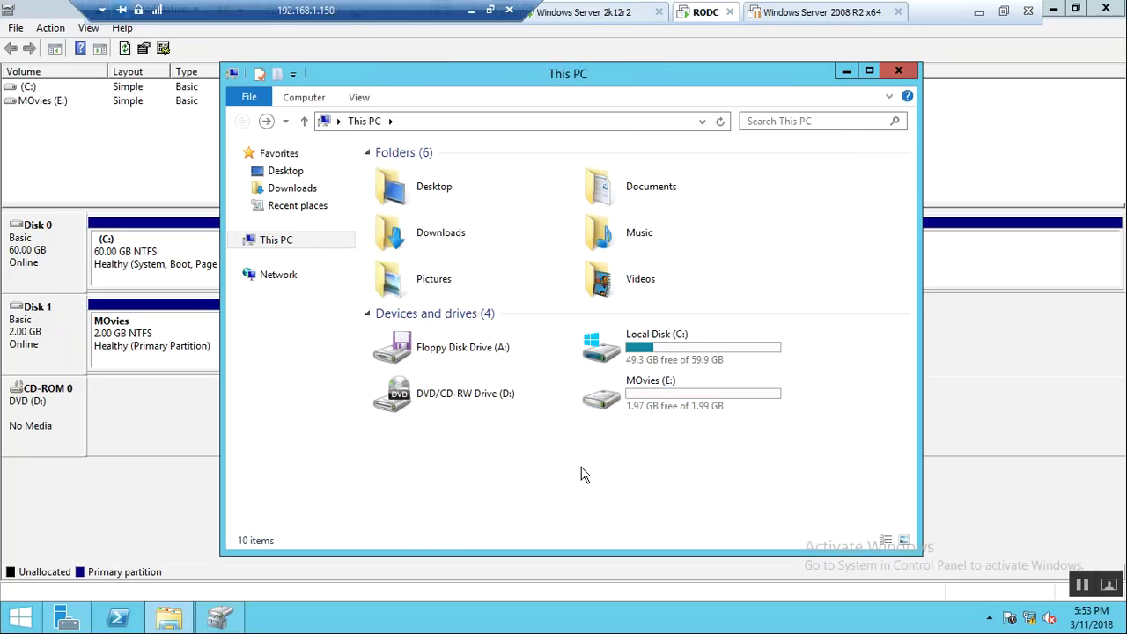
Find and open iSCSI Initiator on the RODC machine and disconnect the server001 target from all sessions.
key("super")
type("initiator")
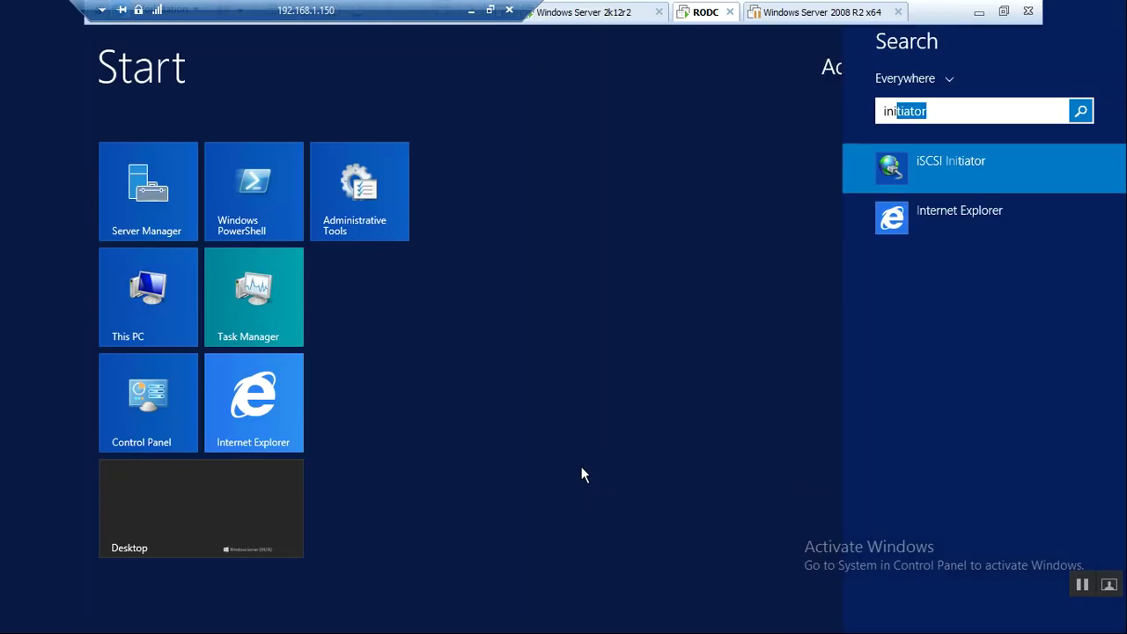
left_click(974, 173)
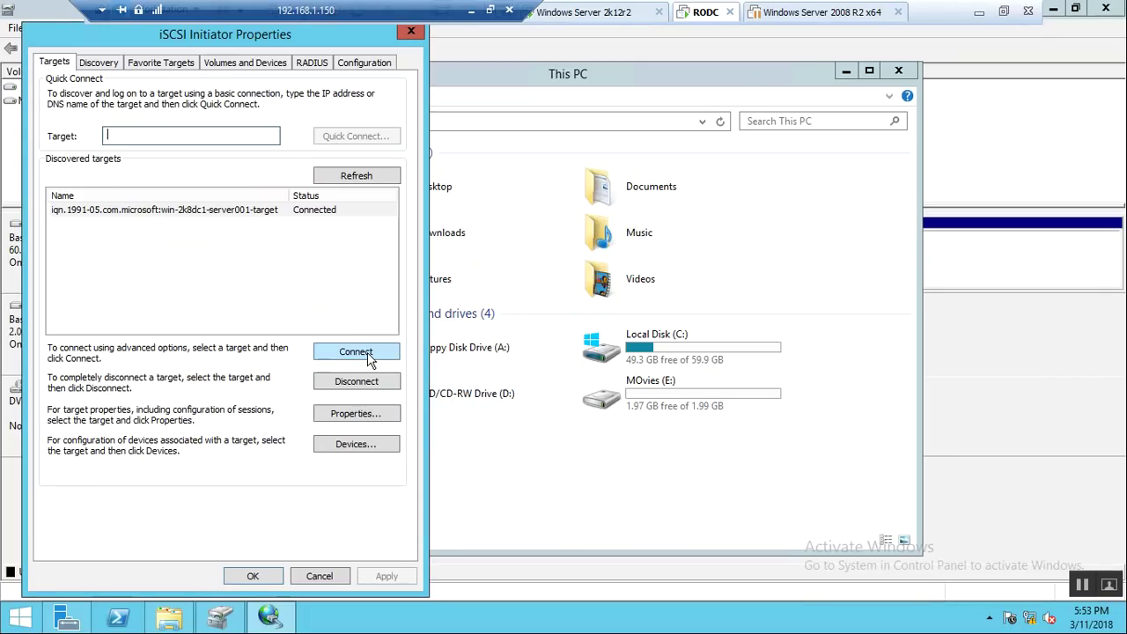
left_click(365, 381)
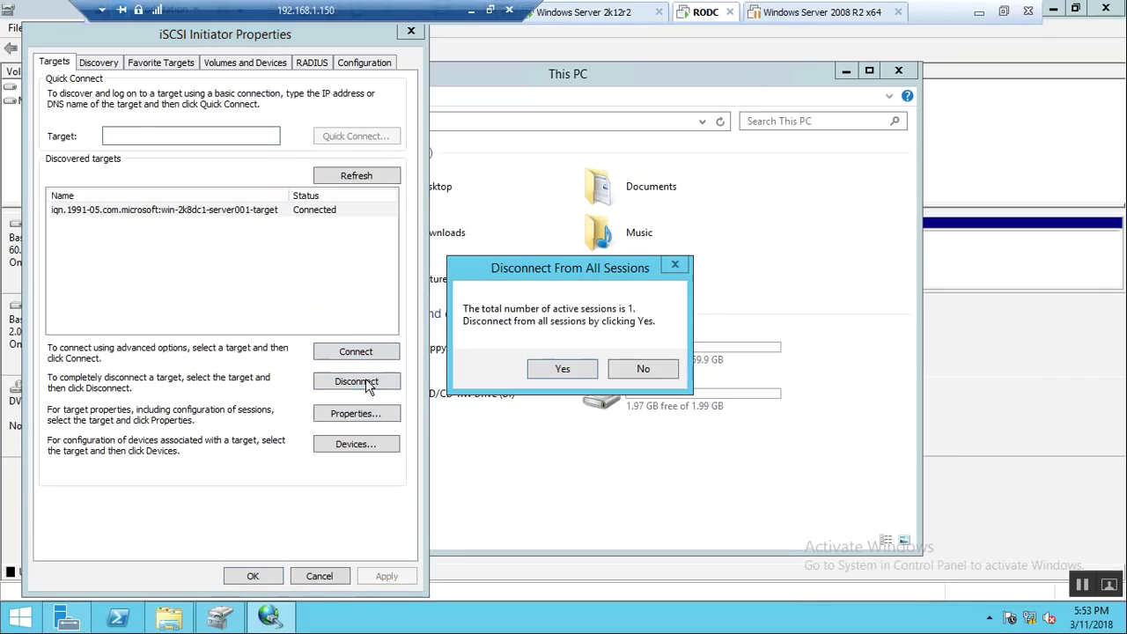
left_click(568, 372)
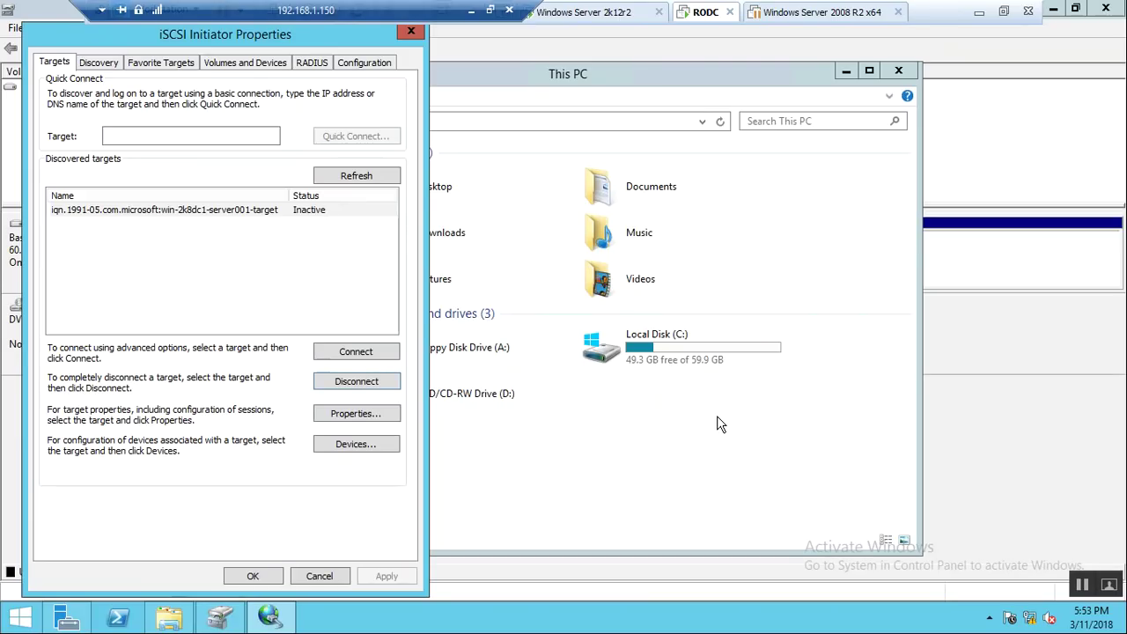
Reconnect the server001 target, open the MOvies (E:) drive to check access, and close File Explorer.
left_click(354, 355)
left_click(263, 203)
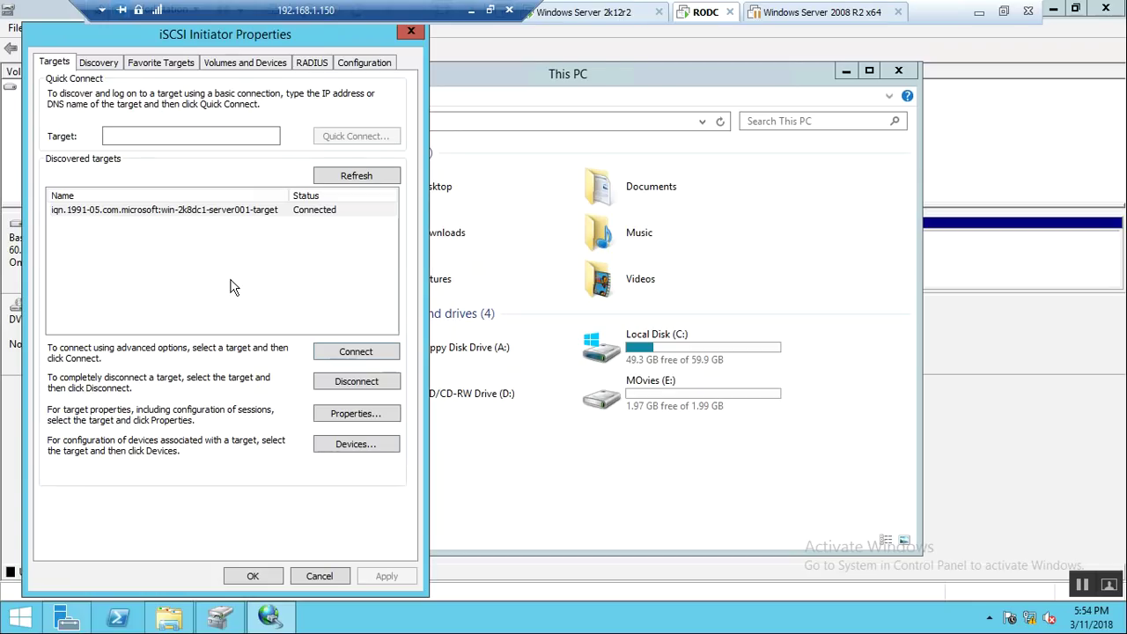
double_click(713, 405)
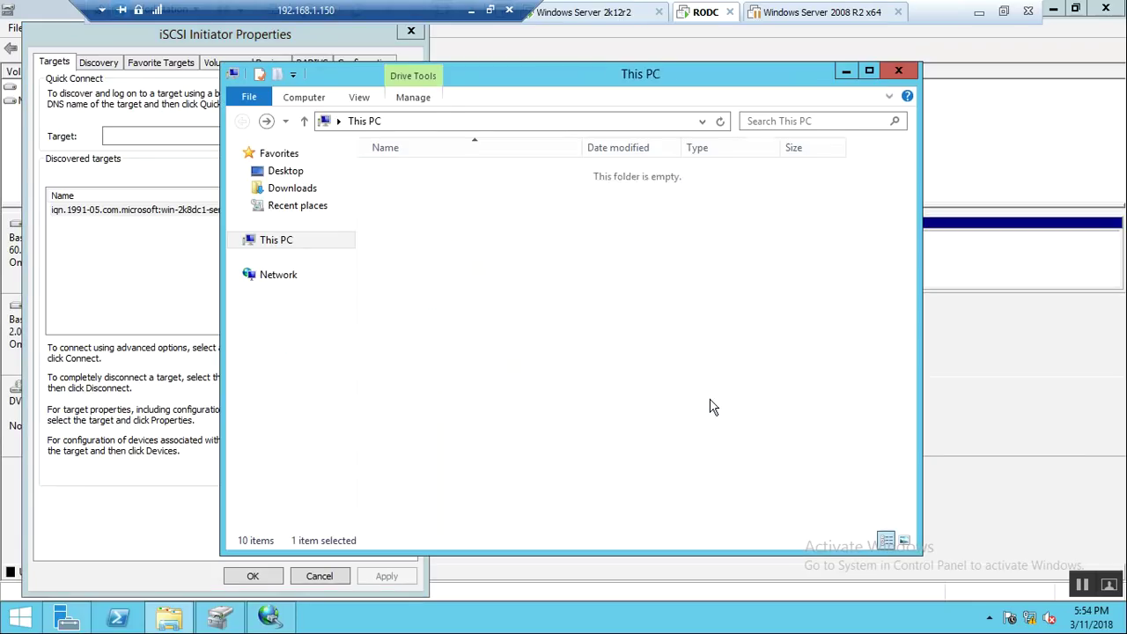
left_click(898, 70)
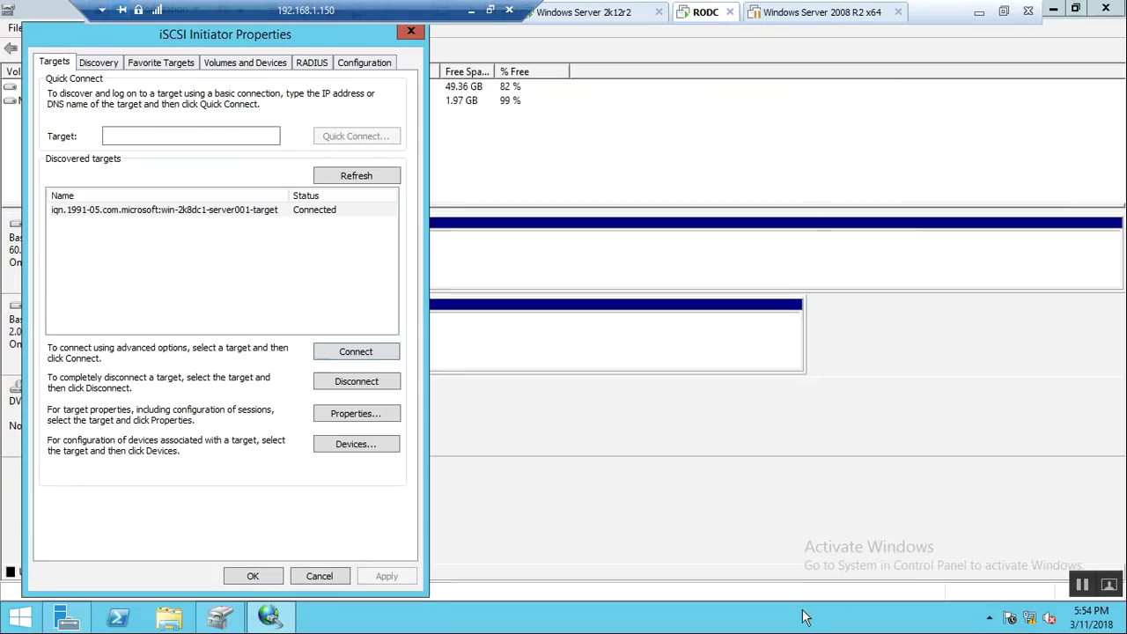
Disconnect the server001 target from all sessions again and close the iSCSI Initiator properties.
left_click(371, 390)
left_click(551, 369)
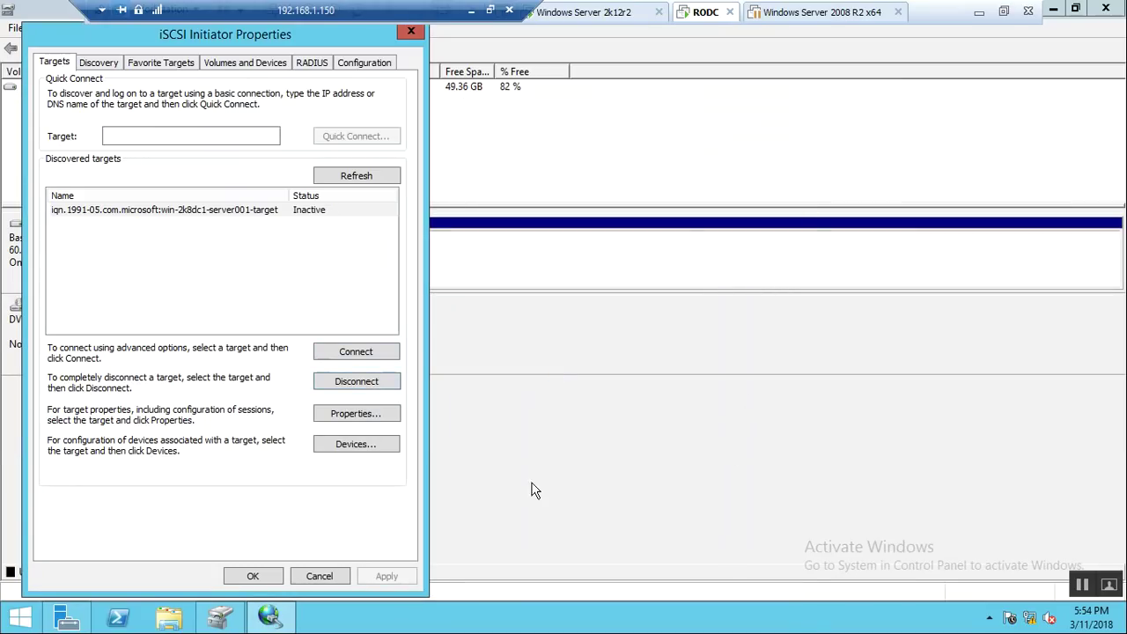
left_click(254, 575)
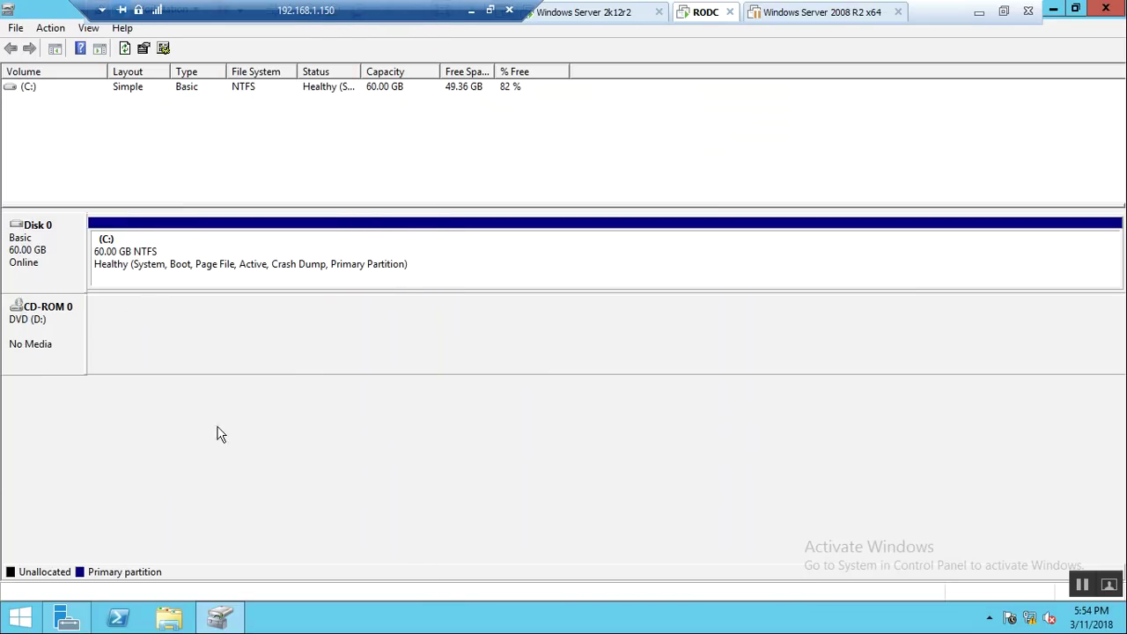
On the Windows Server 2k12r2 machine, remove the server001 iSCSI target and confirm its deletion.
left_click(587, 16)
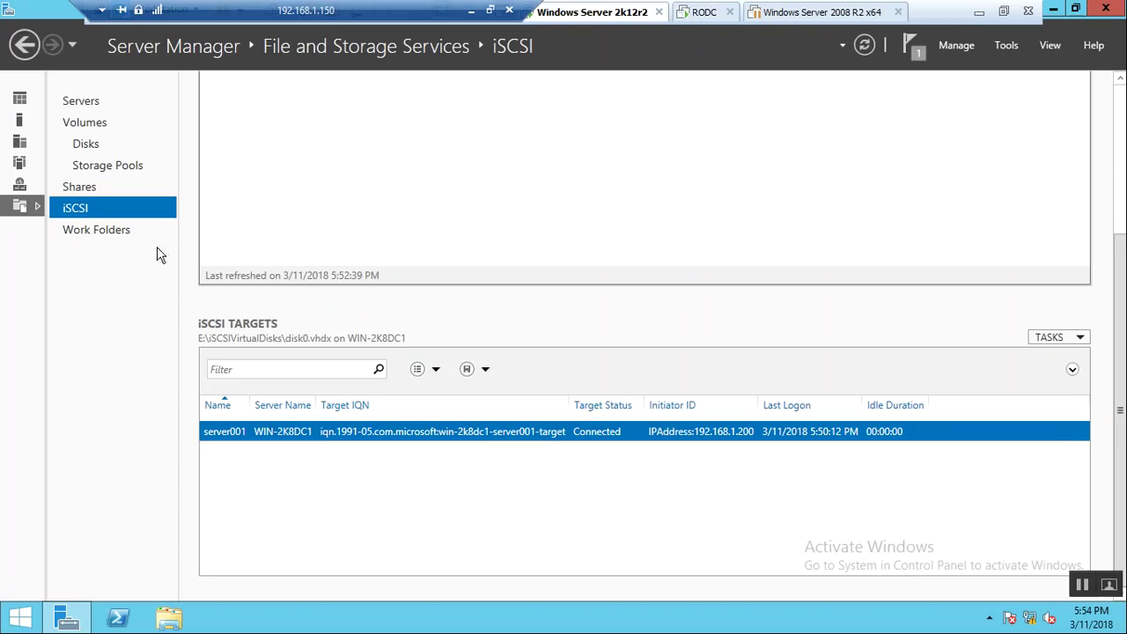
scroll(643, 352, "up", 3)
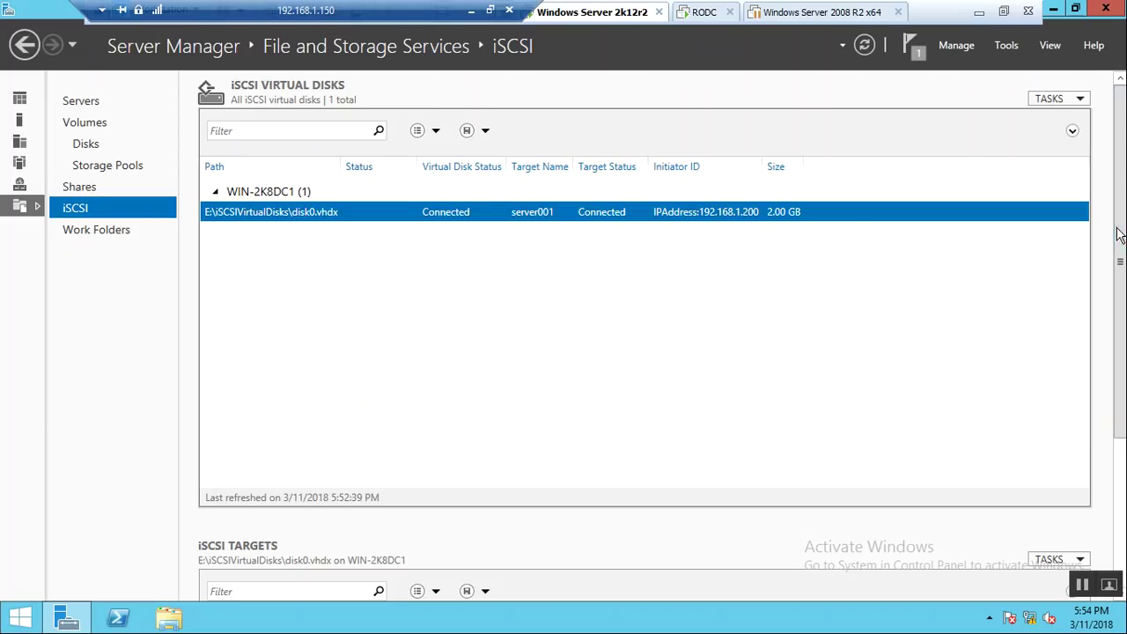
scroll(1097, 264, "down", 2)
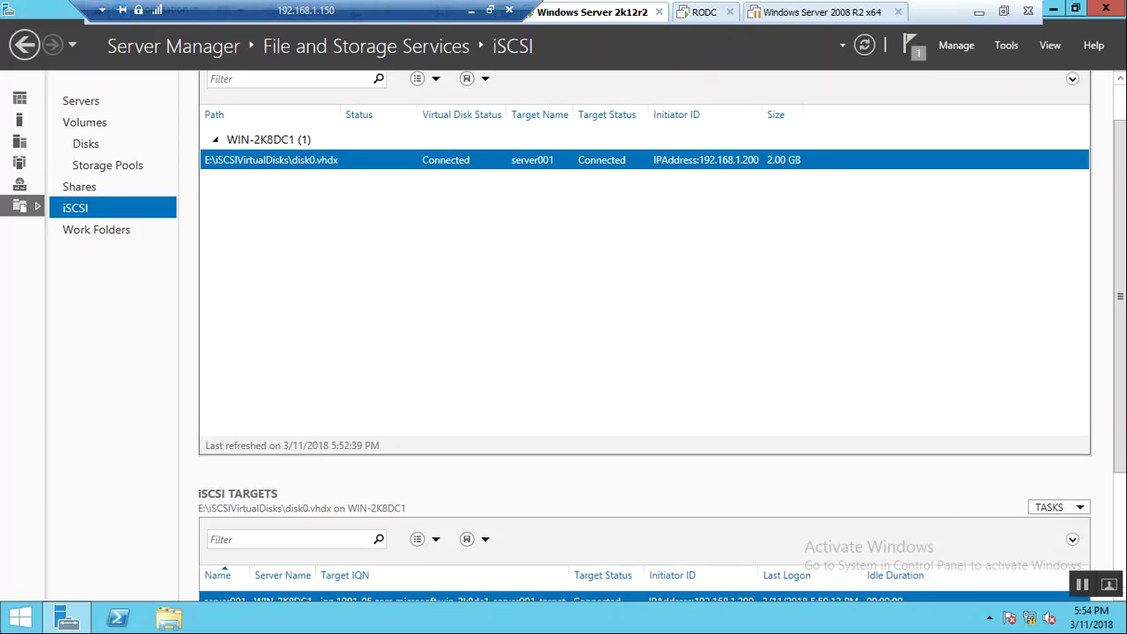
scroll(567, 569, "down", 3)
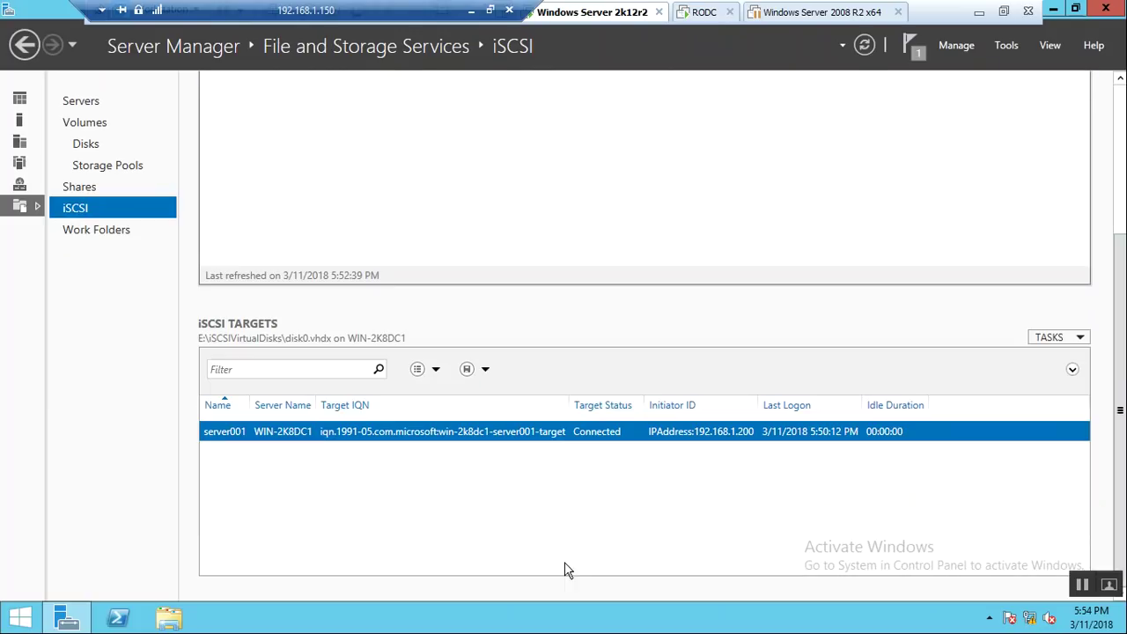
right_click(560, 438)
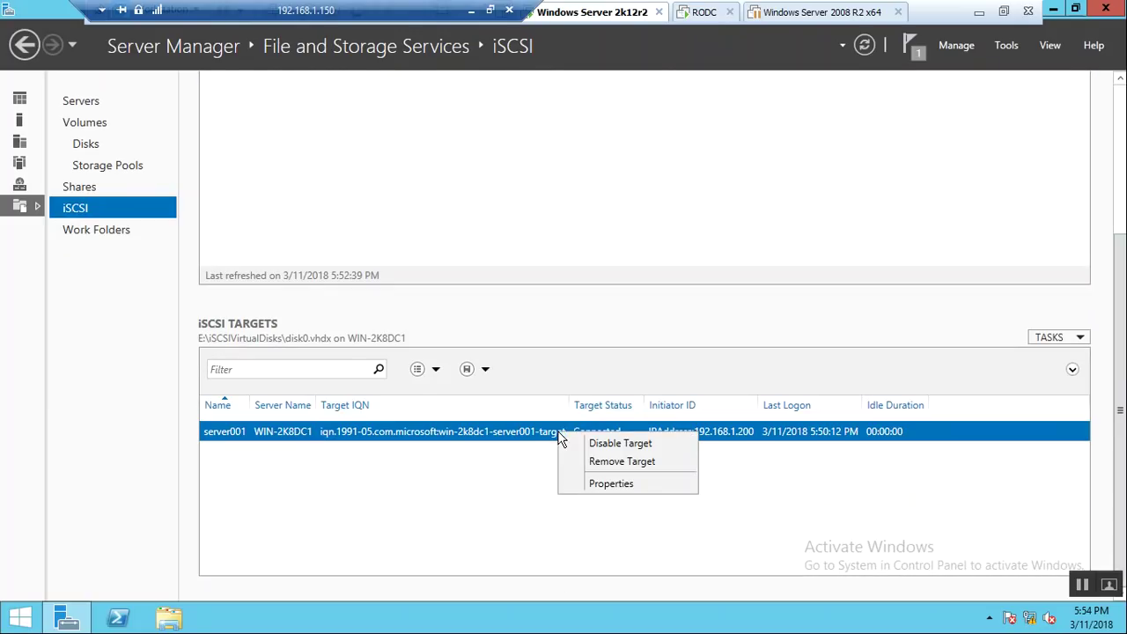
left_click(656, 467)
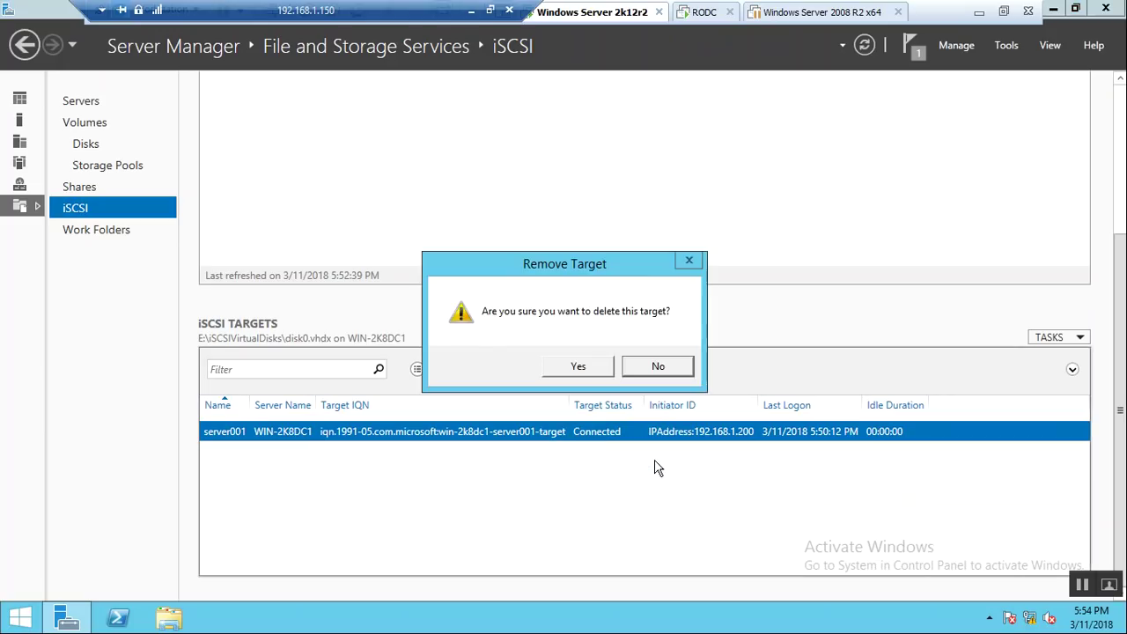
left_click(579, 367)
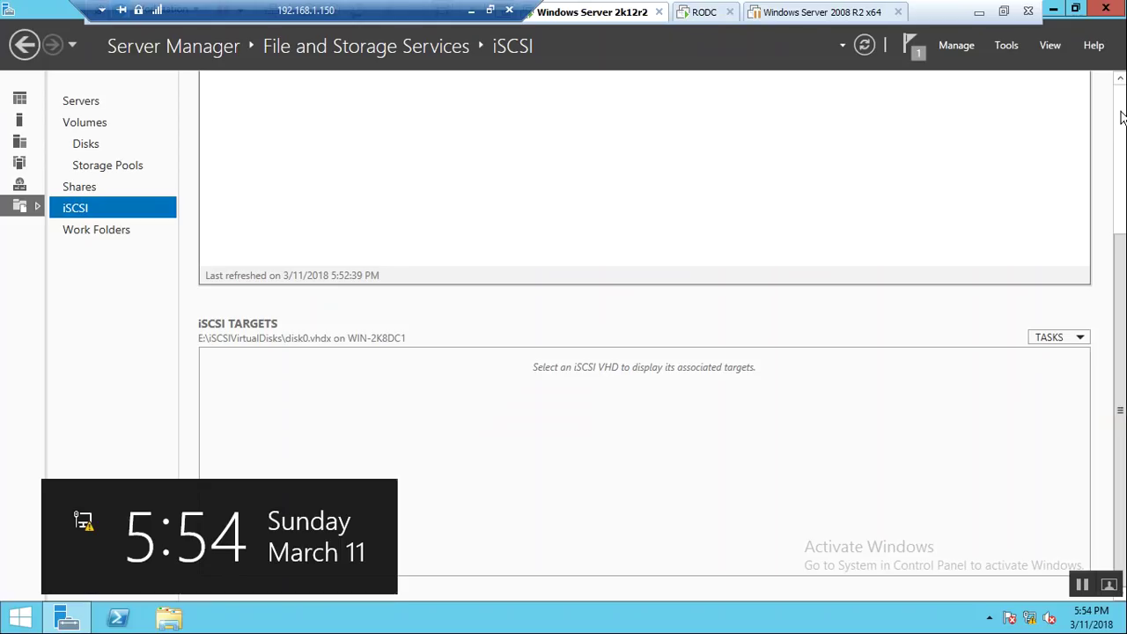
Refresh the iSCSI virtual disks list and review the actions available for disk0.vhdx.
mouse_move(1122, 117)
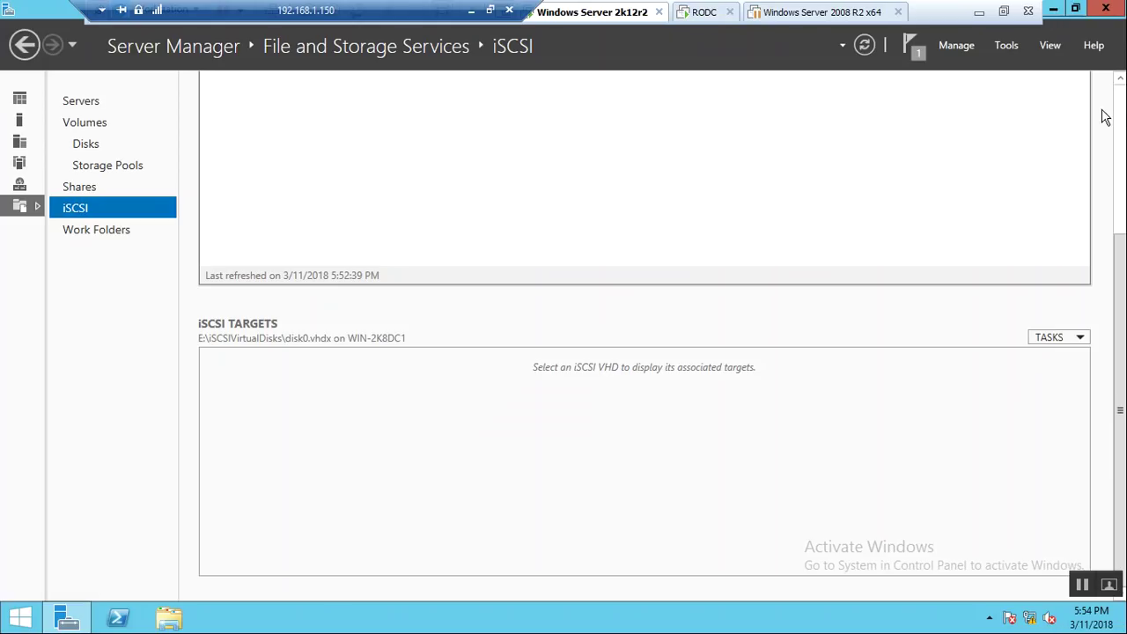
left_click(1120, 107)
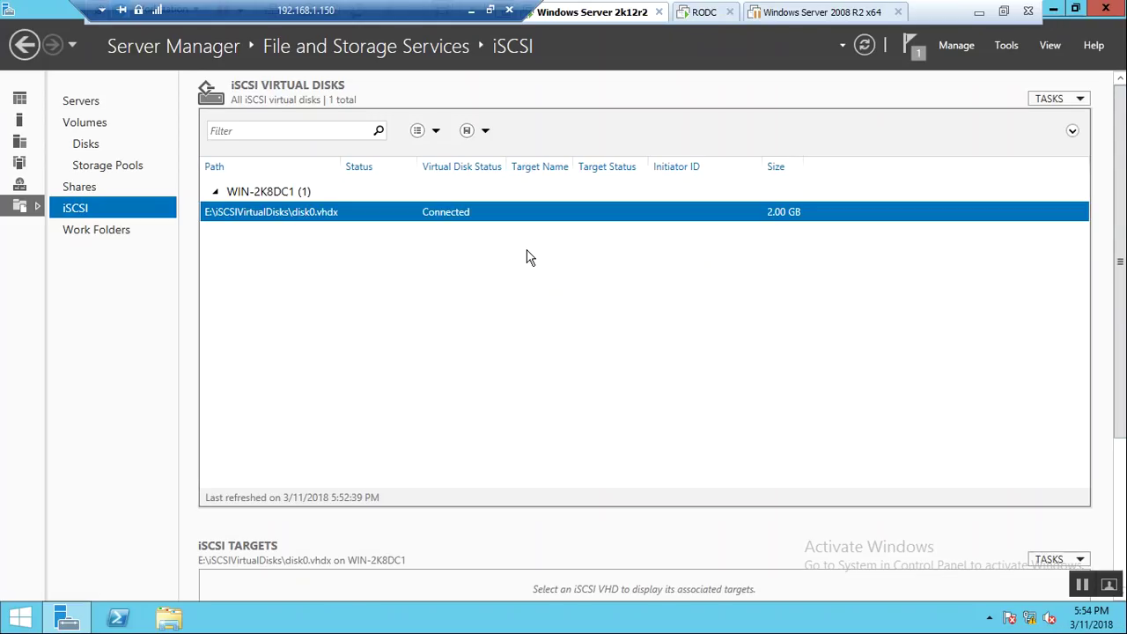
right_click(473, 344)
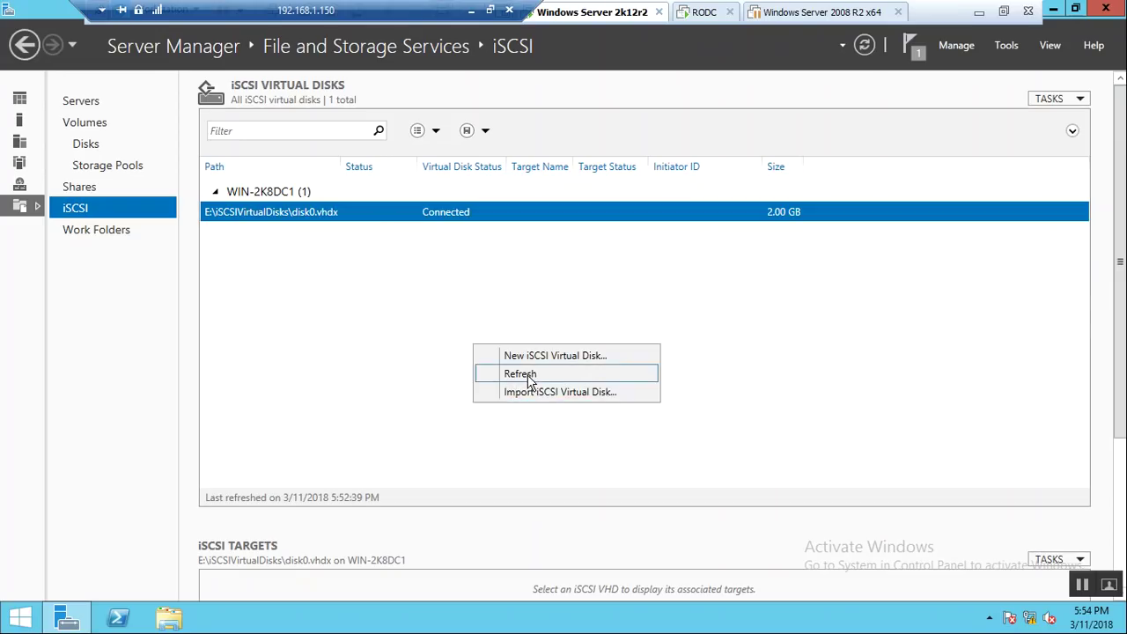
left_click(530, 375)
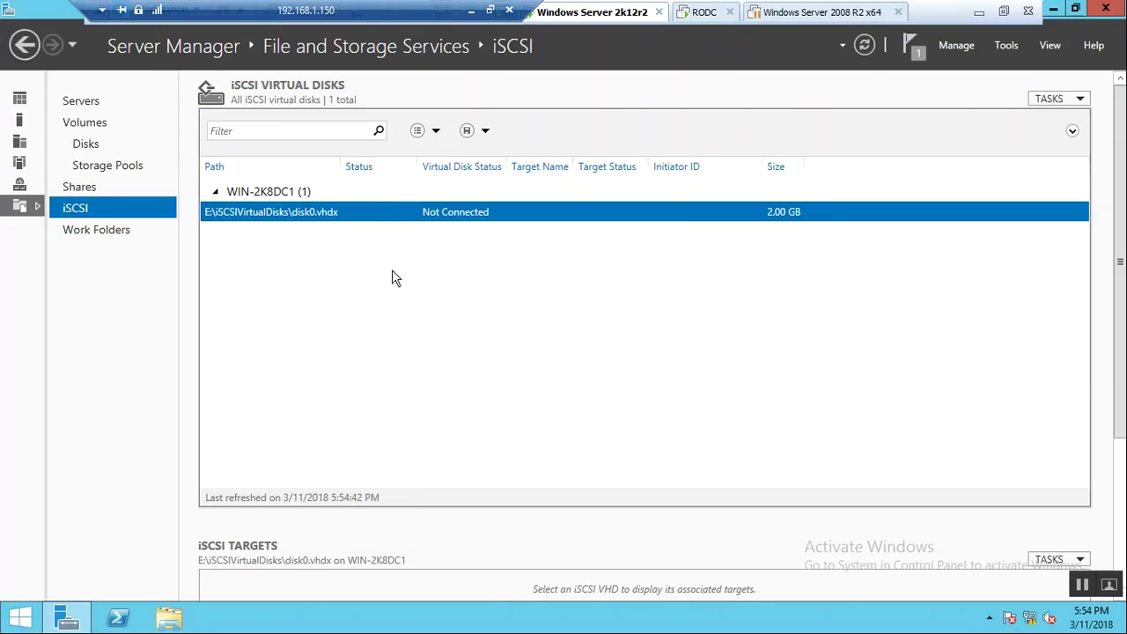
right_click(333, 219)
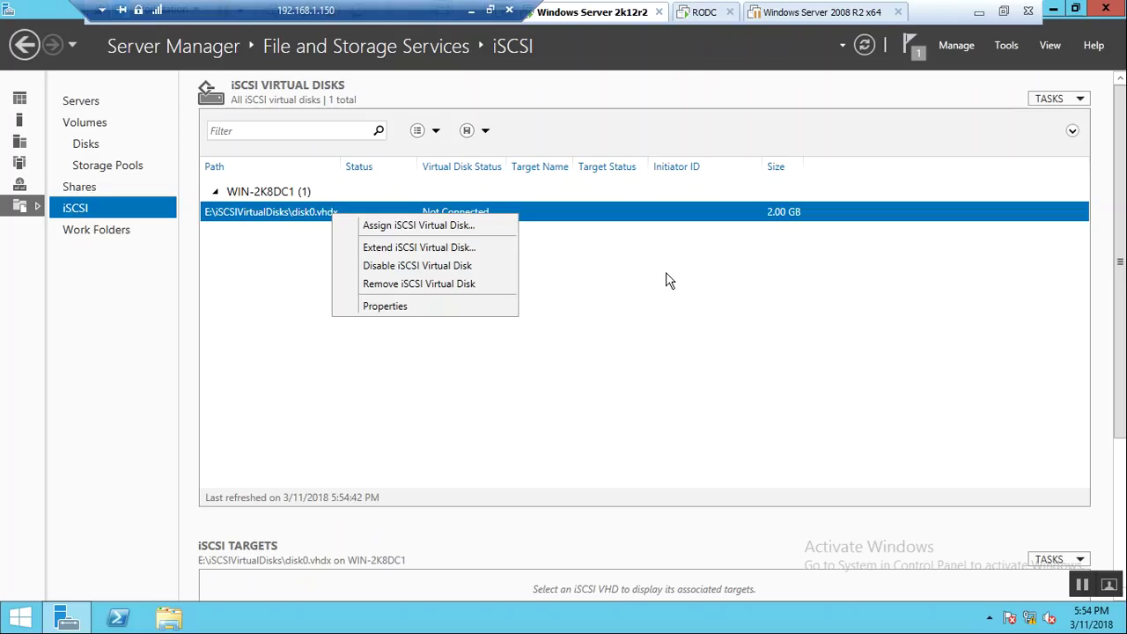
left_click(707, 325)
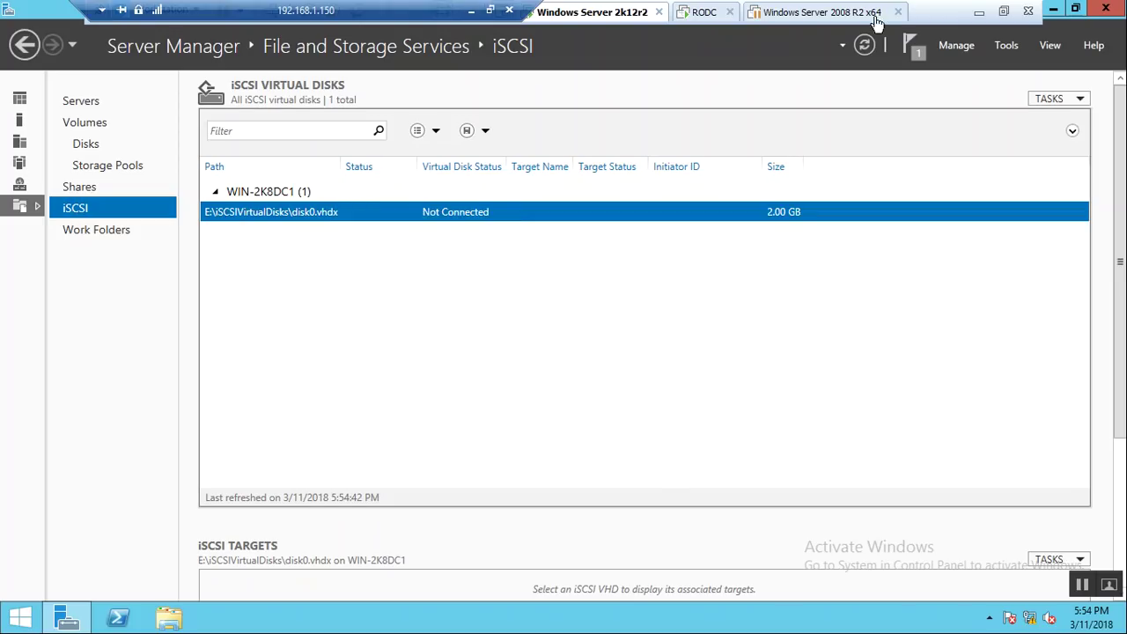
Minimize Server Manager and open the iSCSIVirtualDisks folder on the DATA (E:) drive, selecting the disk0 file.
left_click(1053, 9)
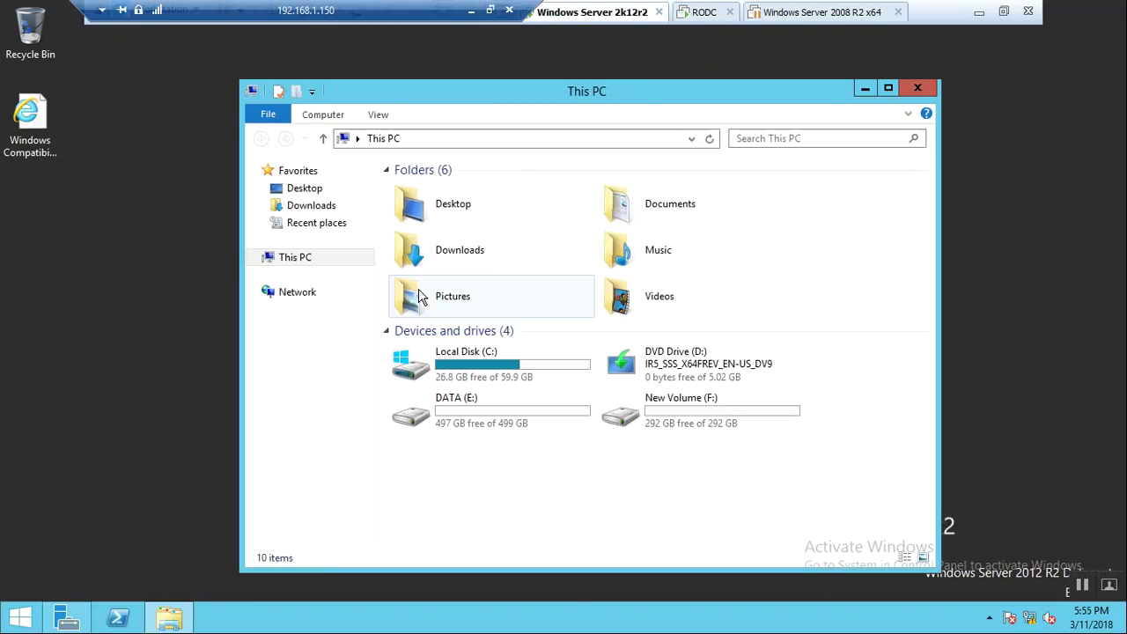
double_click(497, 415)
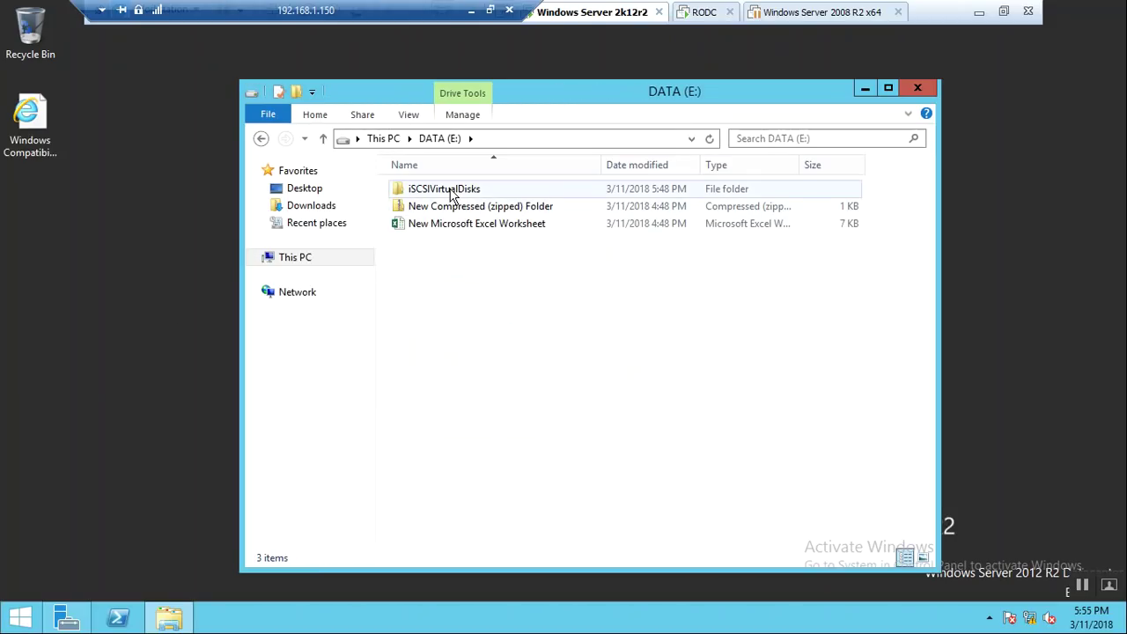
double_click(451, 195)
left_click(447, 197)
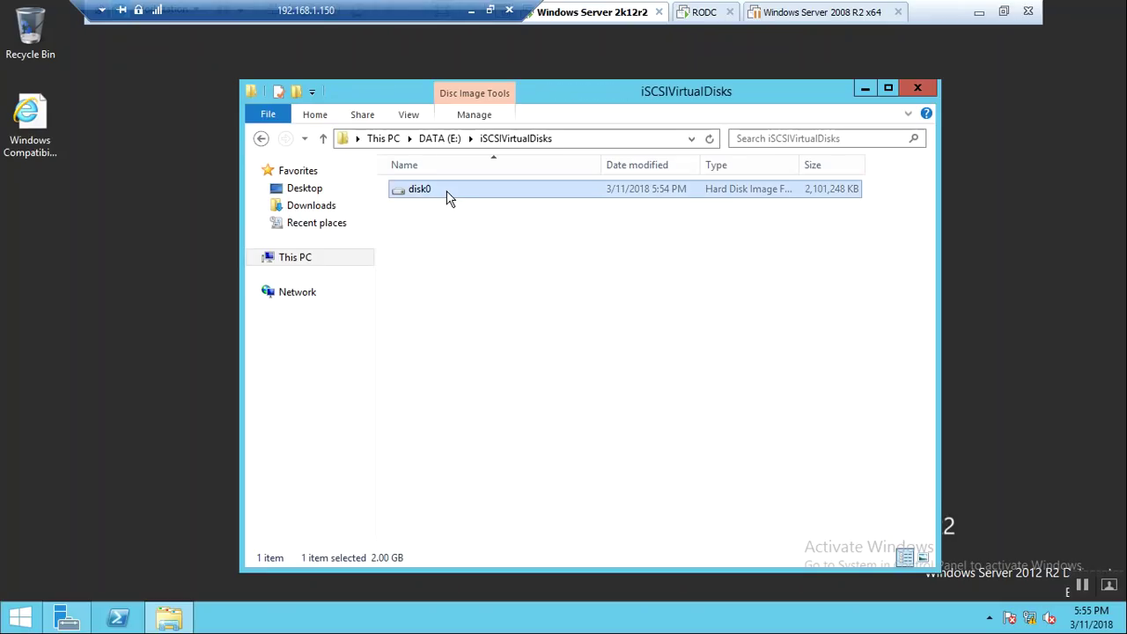
Try to mount the disk0 virtual disk file on the server.
right_click(428, 194)
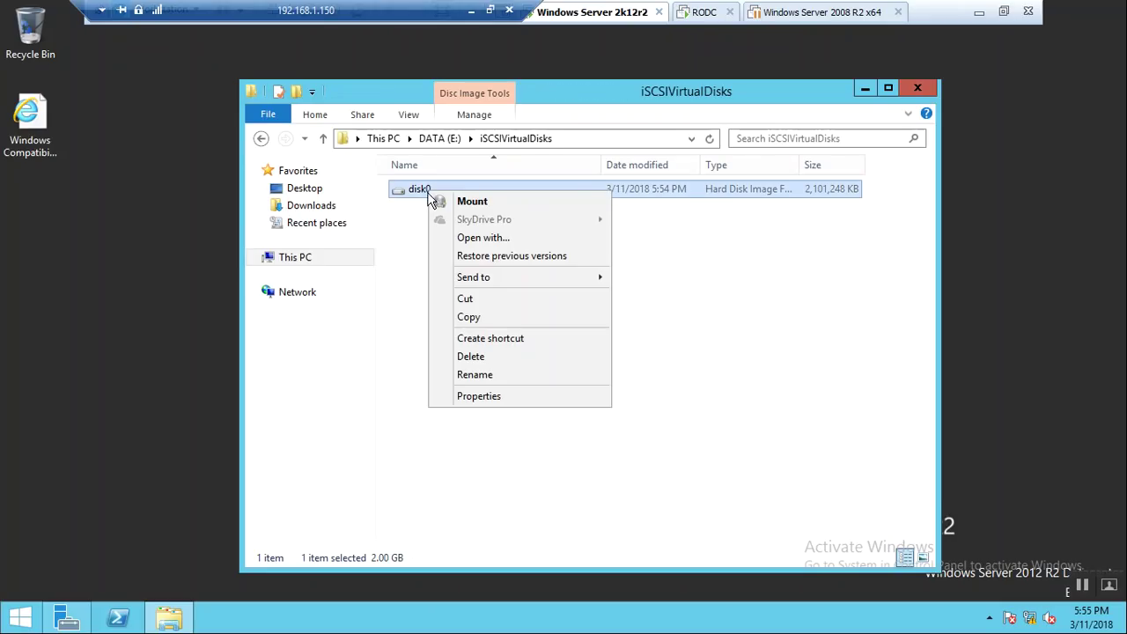
left_click(443, 196)
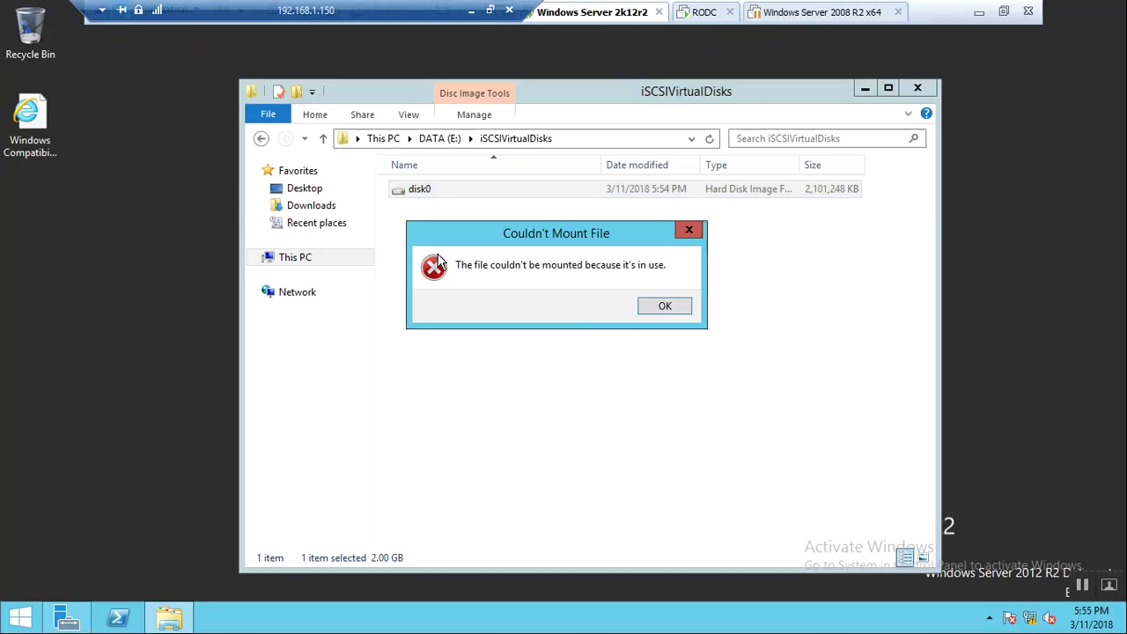
left_click(665, 306)
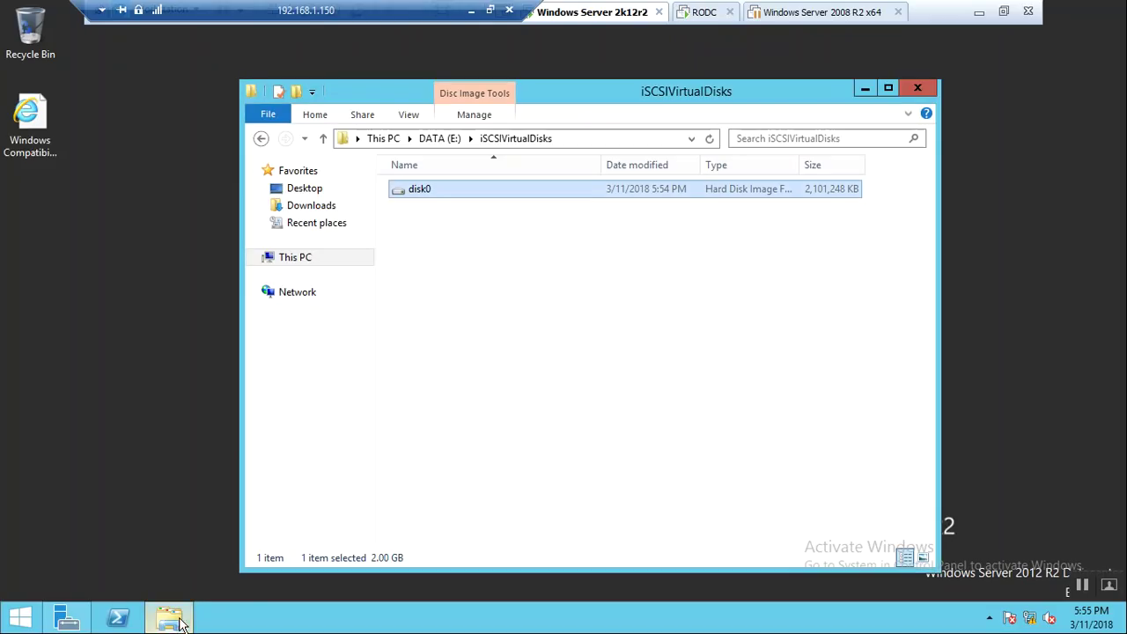
Switch to Server Manager and disable the disk0.vhdx iSCSI virtual disk, confirming the action.
left_click(67, 617)
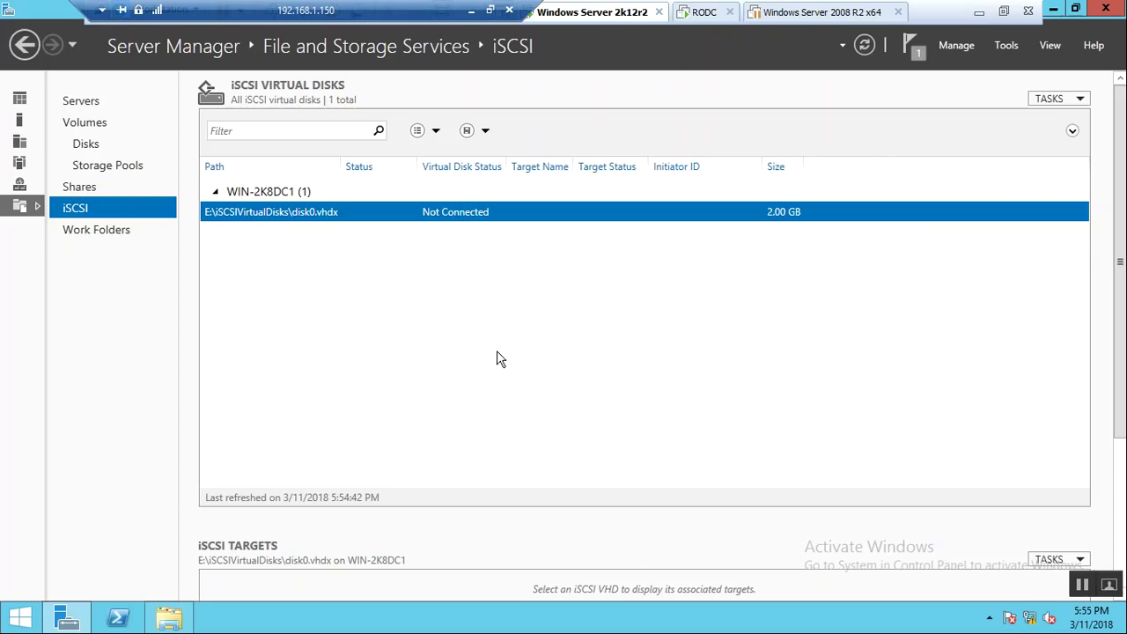
right_click(333, 219)
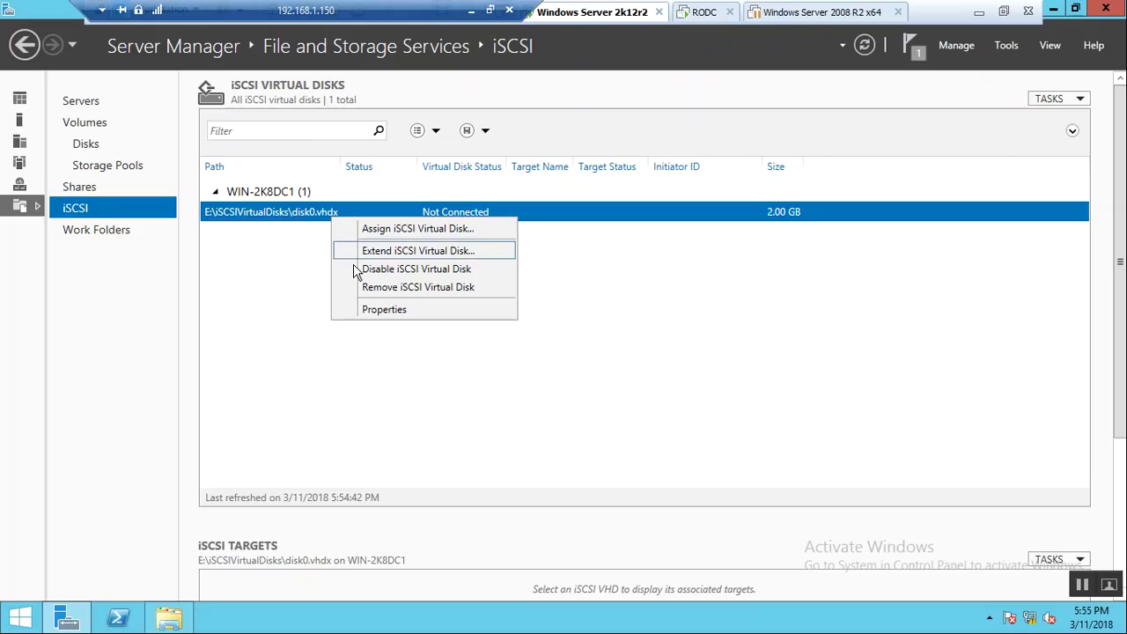
left_click(408, 294)
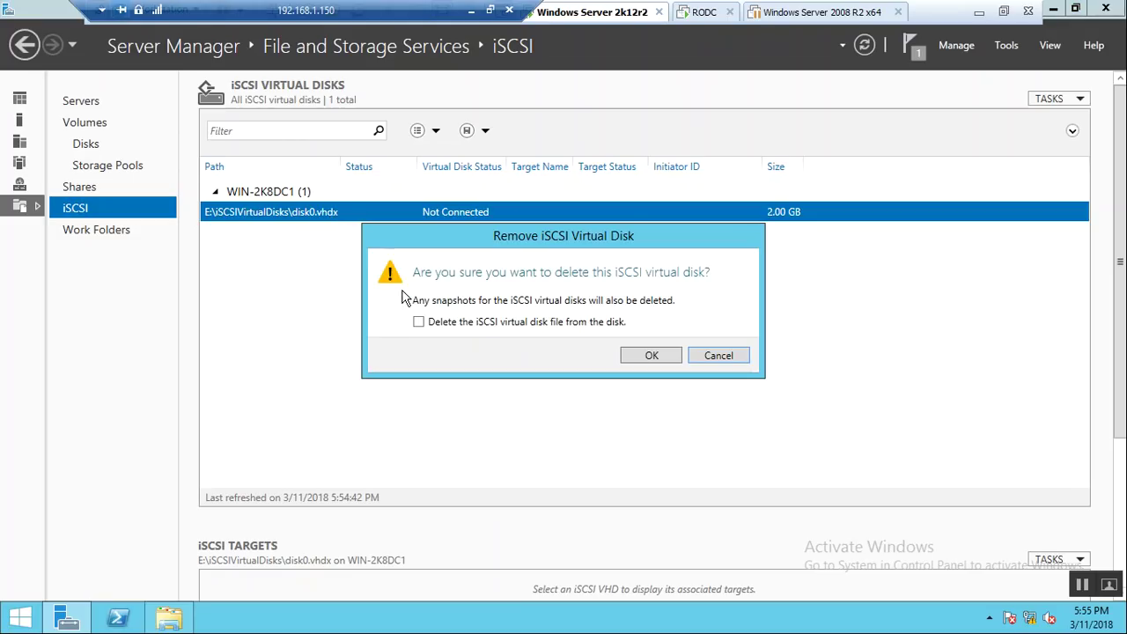
left_click(733, 355)
right_click(363, 218)
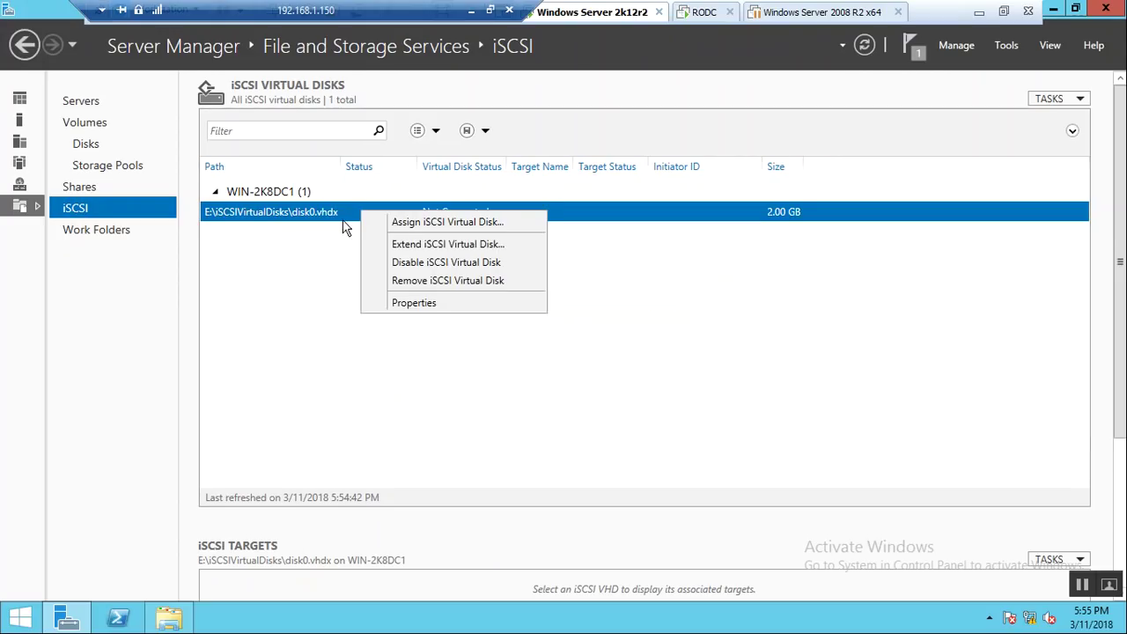
left_click(404, 263)
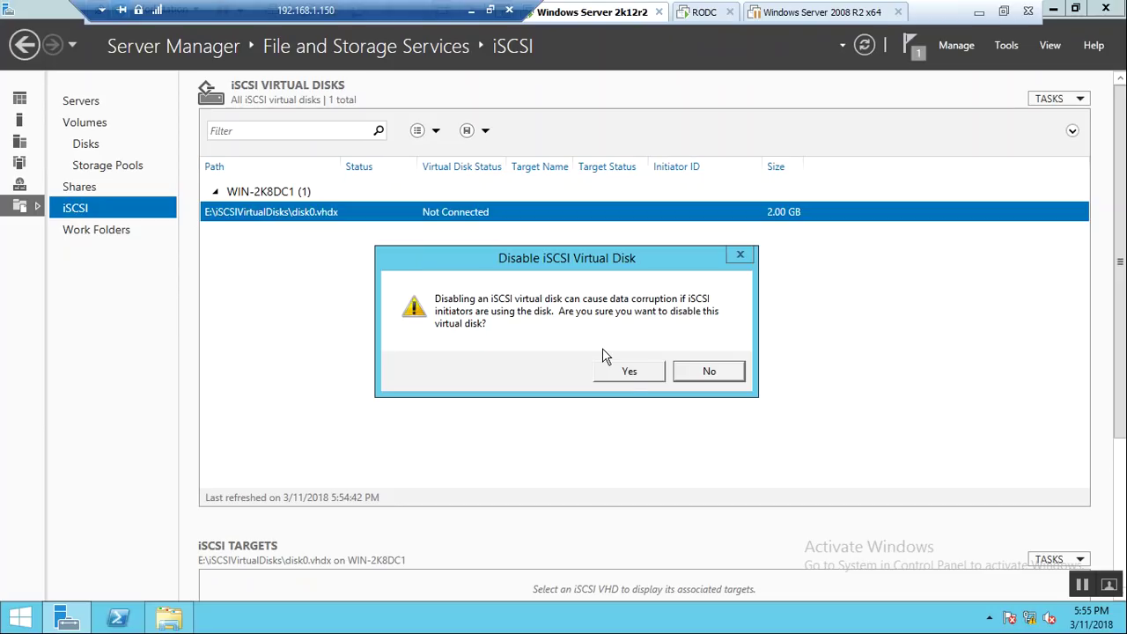
left_click(629, 372)
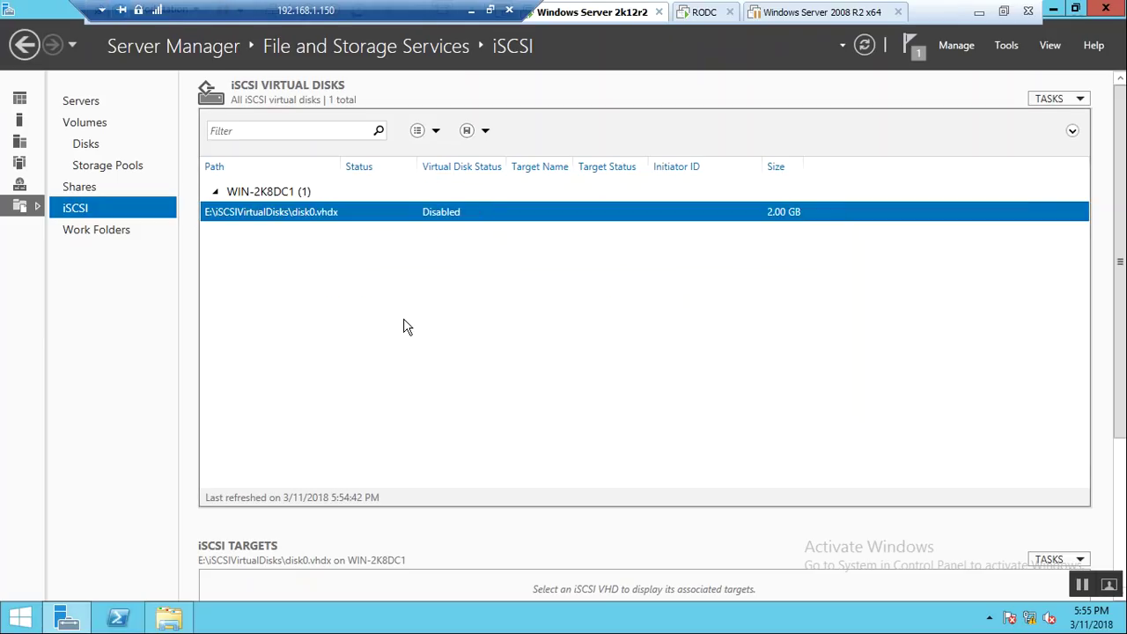
Return to File Explorer, mount the disk0 file and check the MOvies (G:) drive in This PC.
left_click(168, 618)
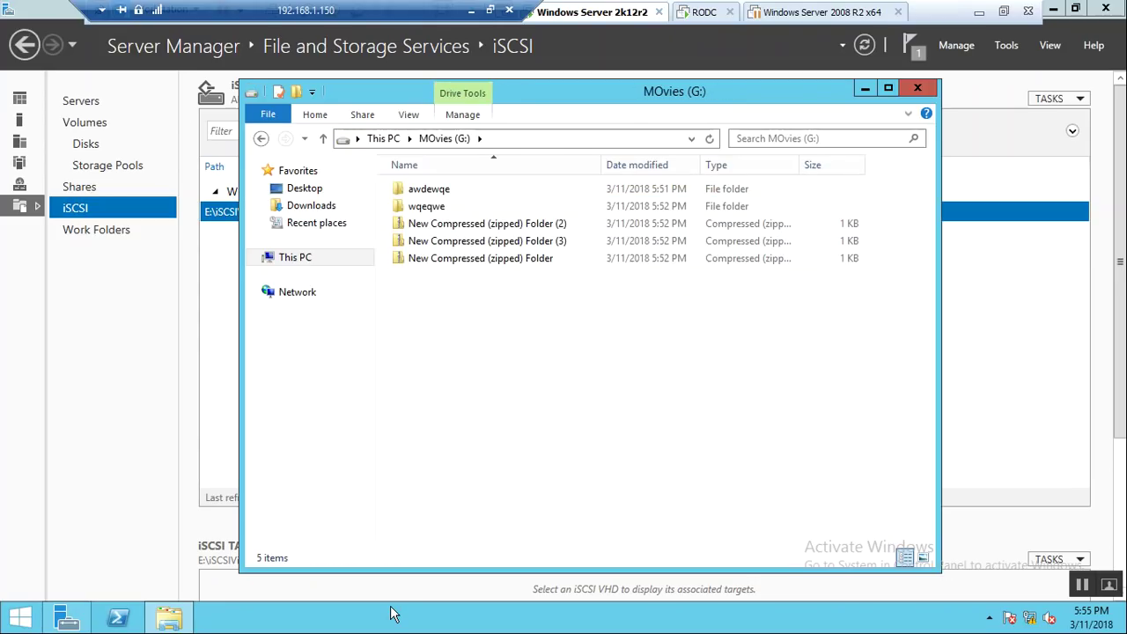
left_click(310, 262)
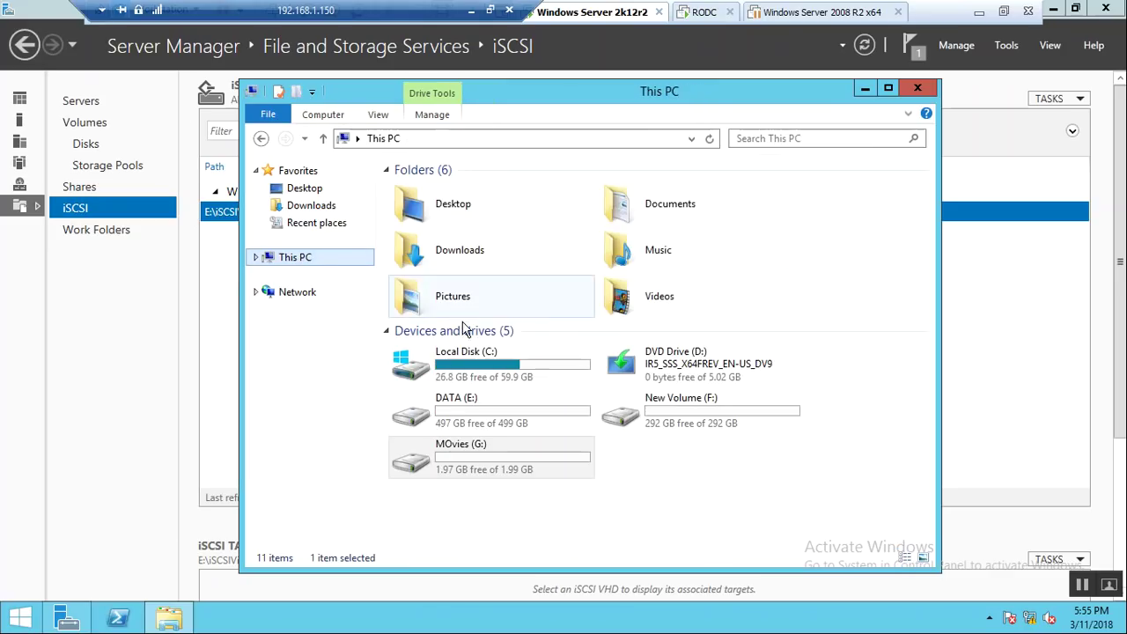
double_click(506, 467)
left_click(334, 256)
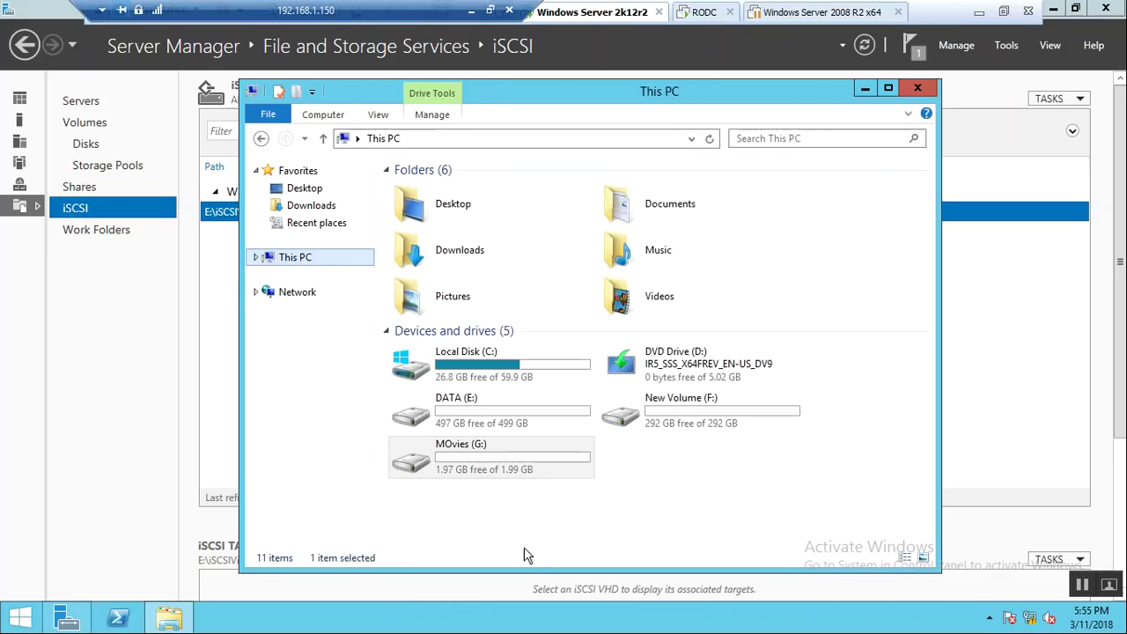
Eject the MOvies (G:) drive and refresh the drive list.
right_click(486, 460)
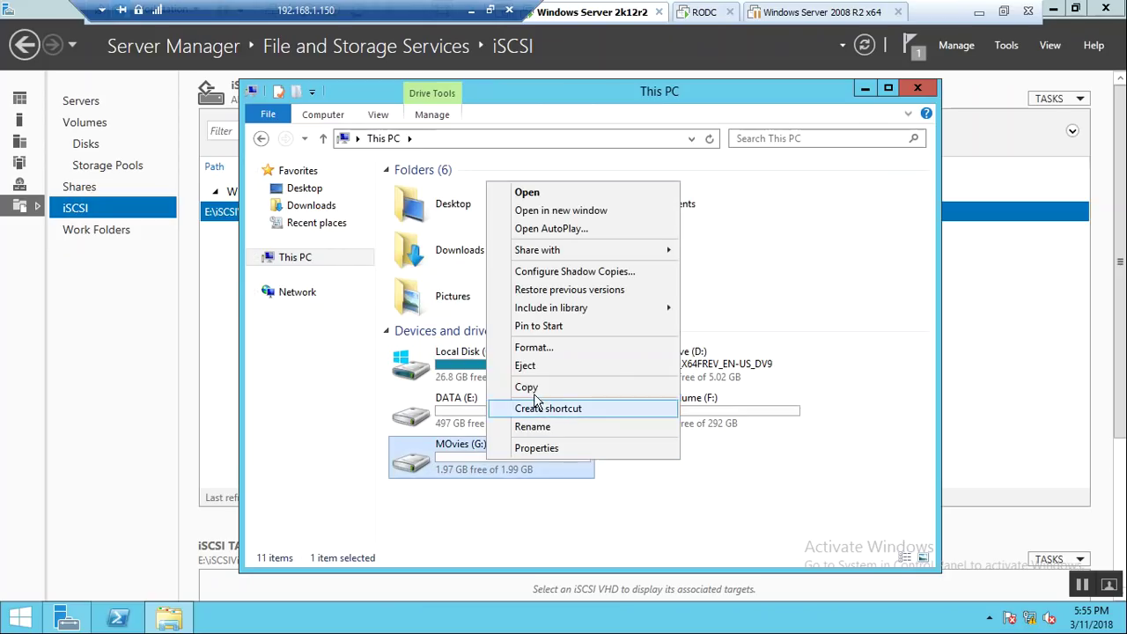
left_click(539, 368)
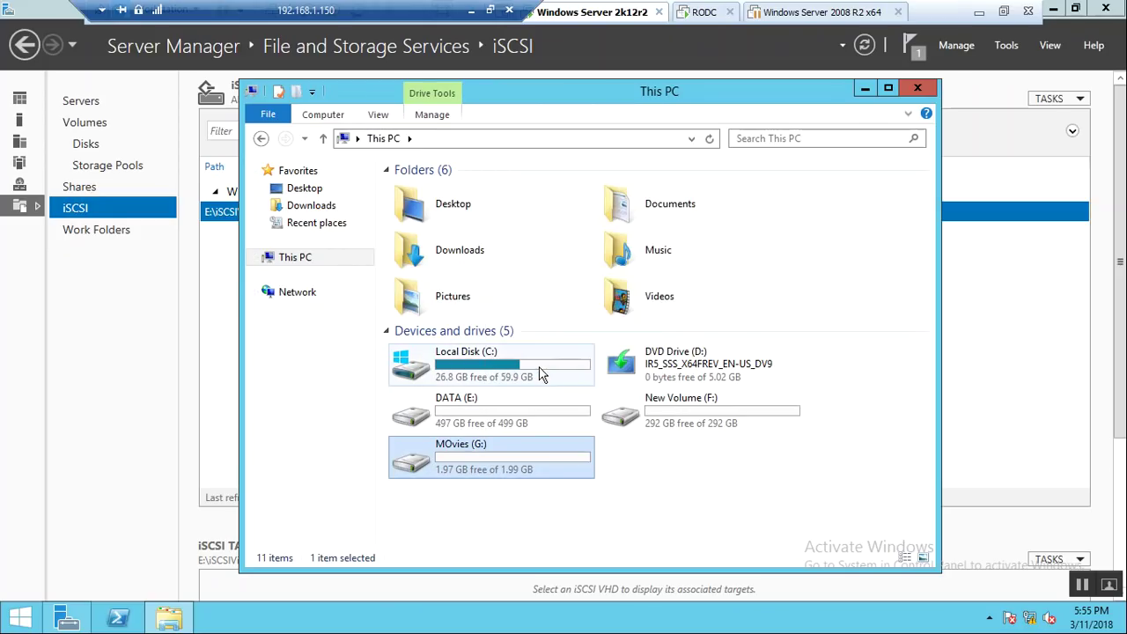
left_click(483, 541)
right_click(561, 503)
left_click(616, 409)
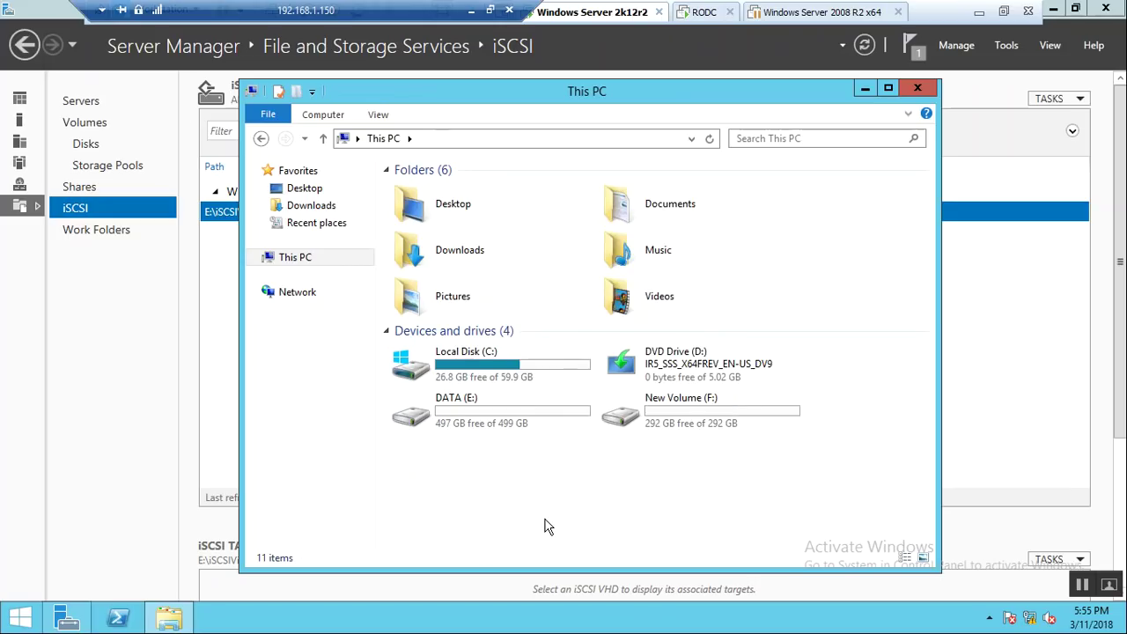
Mount the disk0 file from the iSCSIVirtualDisks folder on the DATA (E:) drive.
double_click(521, 405)
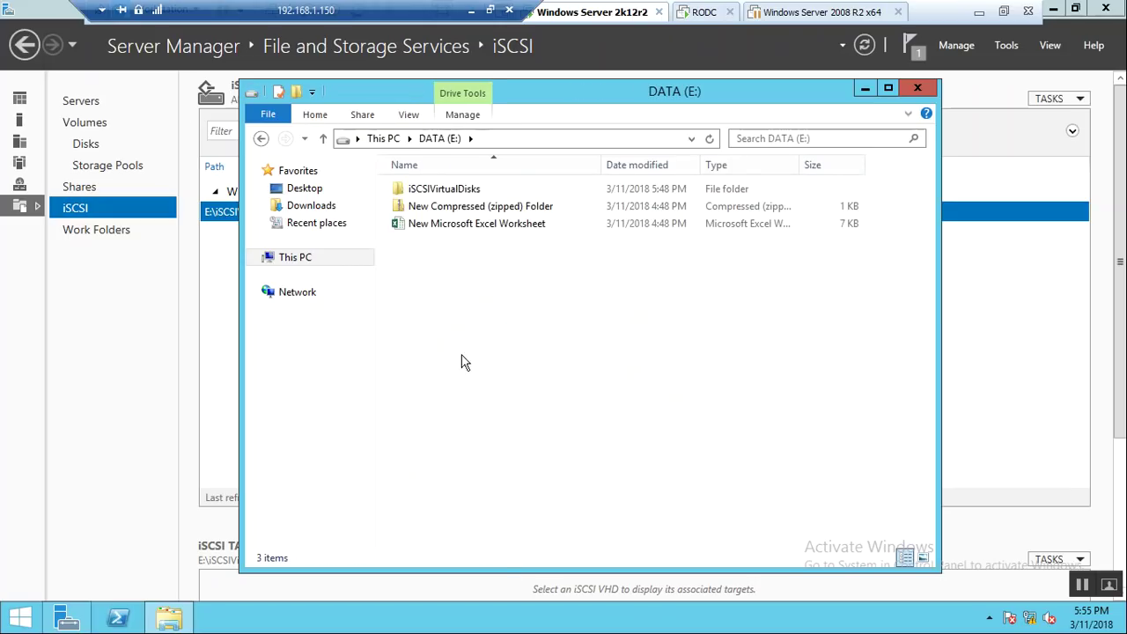
left_click(462, 192)
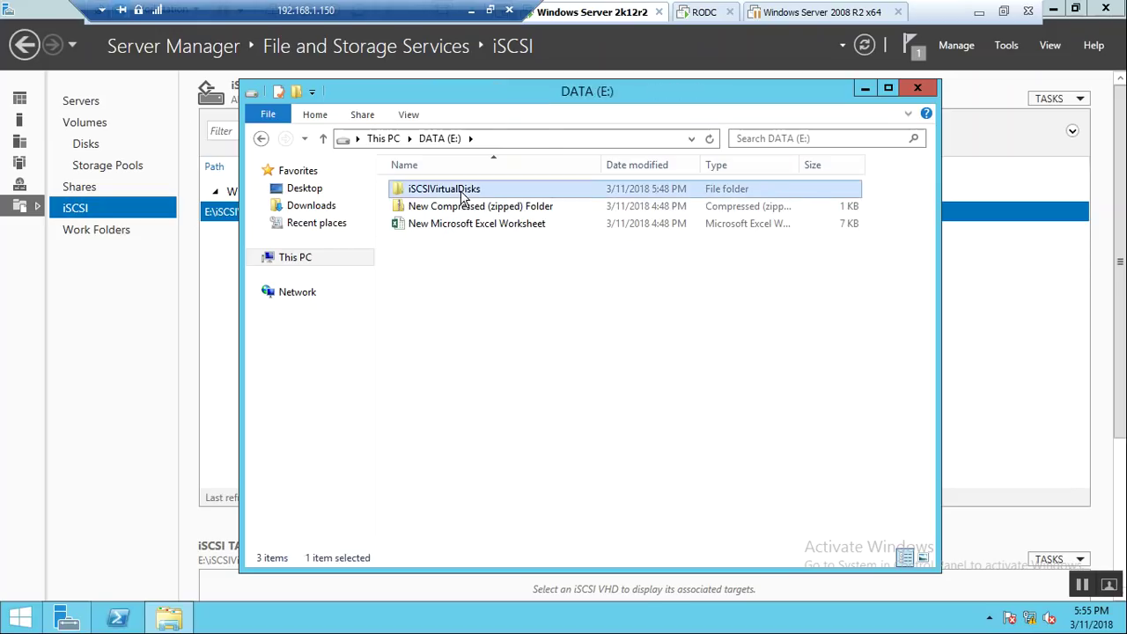
double_click(462, 192)
right_click(429, 193)
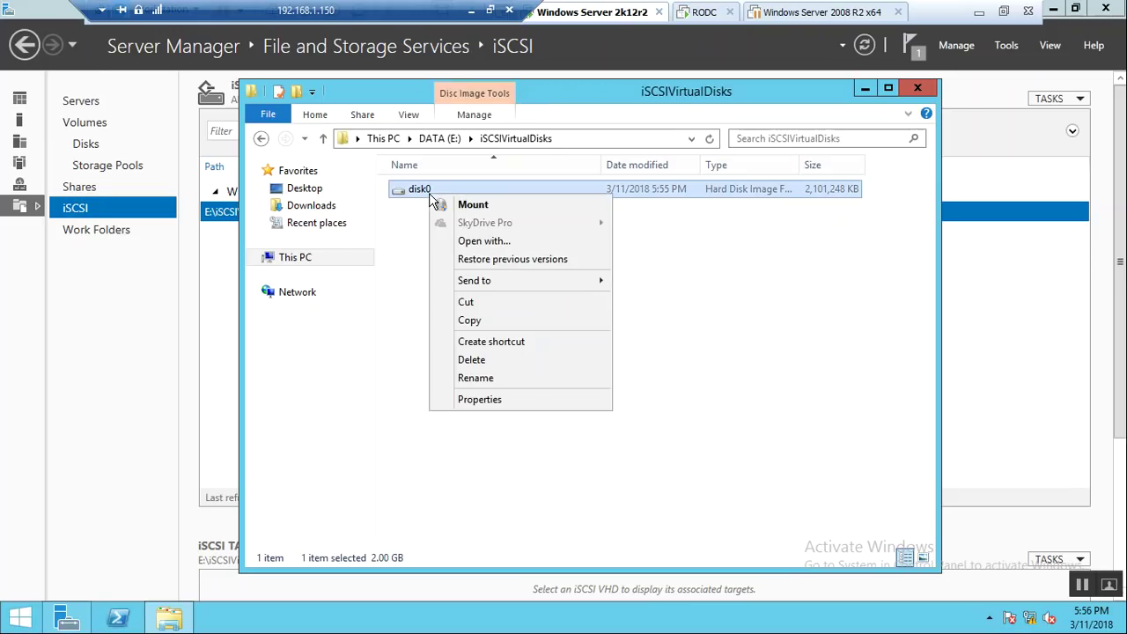
left_click(454, 208)
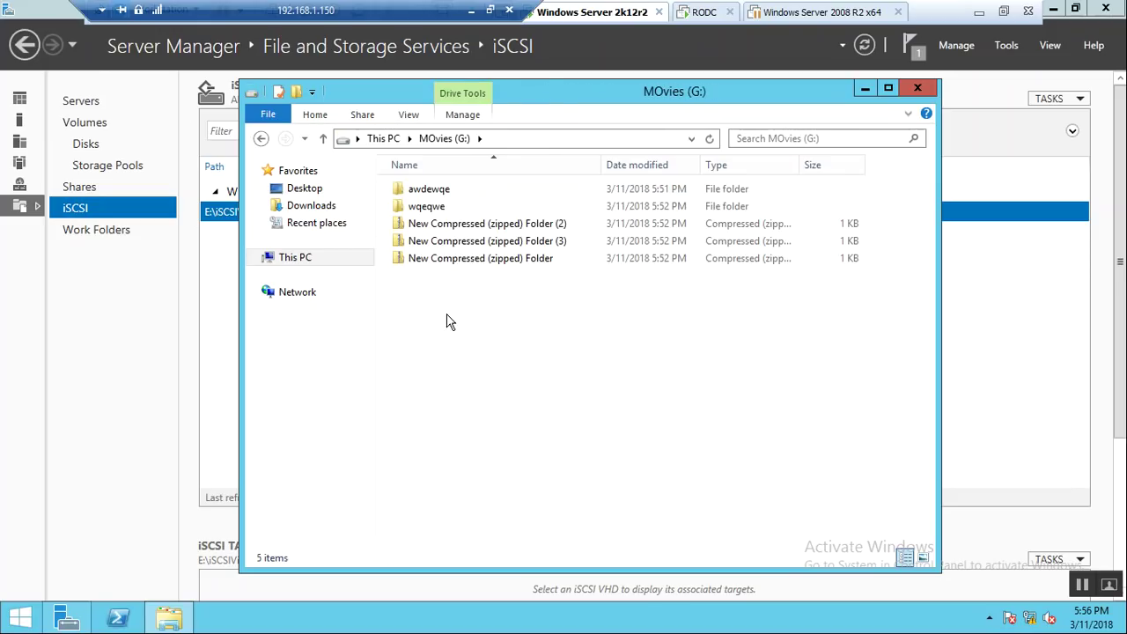
Go back to This PC, eject the mounted MOvies (G:) drive again and refresh the view.
left_click(319, 259)
right_click(471, 455)
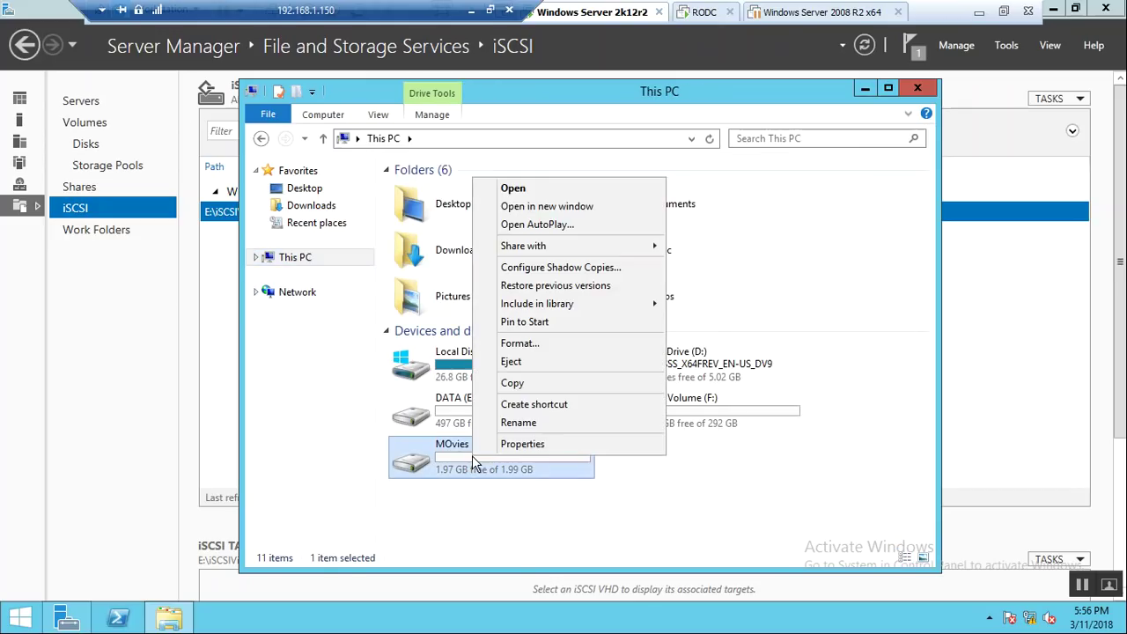
left_click(515, 368)
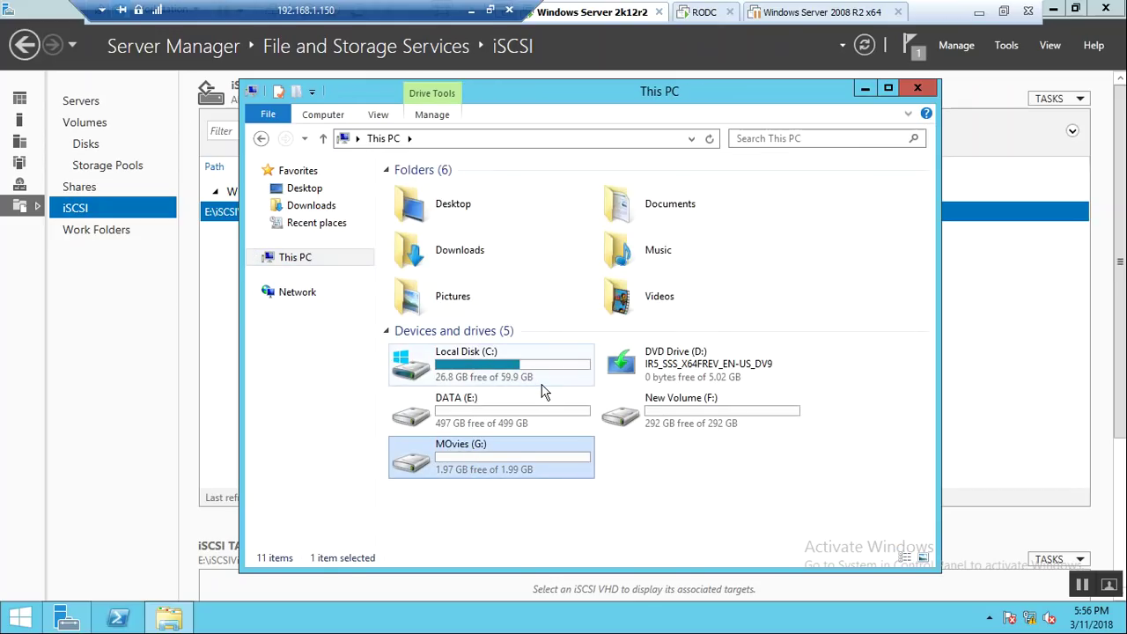
right_click(564, 536)
left_click(586, 439)
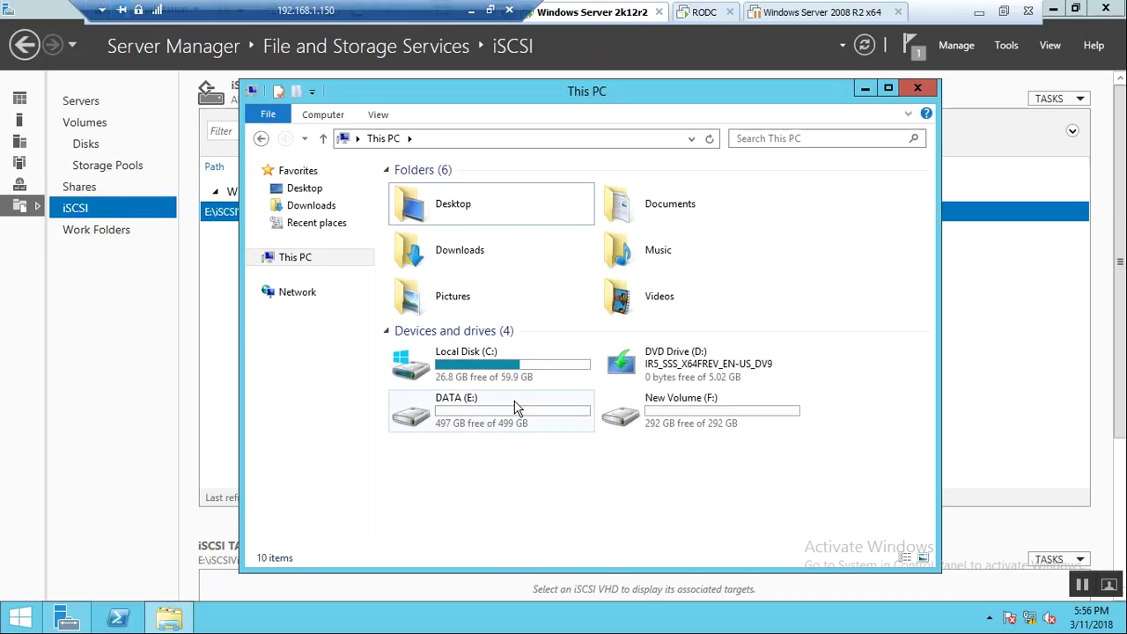
Close File Explorer and Server Manager, then open Disk Management in a maximized window.
left_click(918, 88)
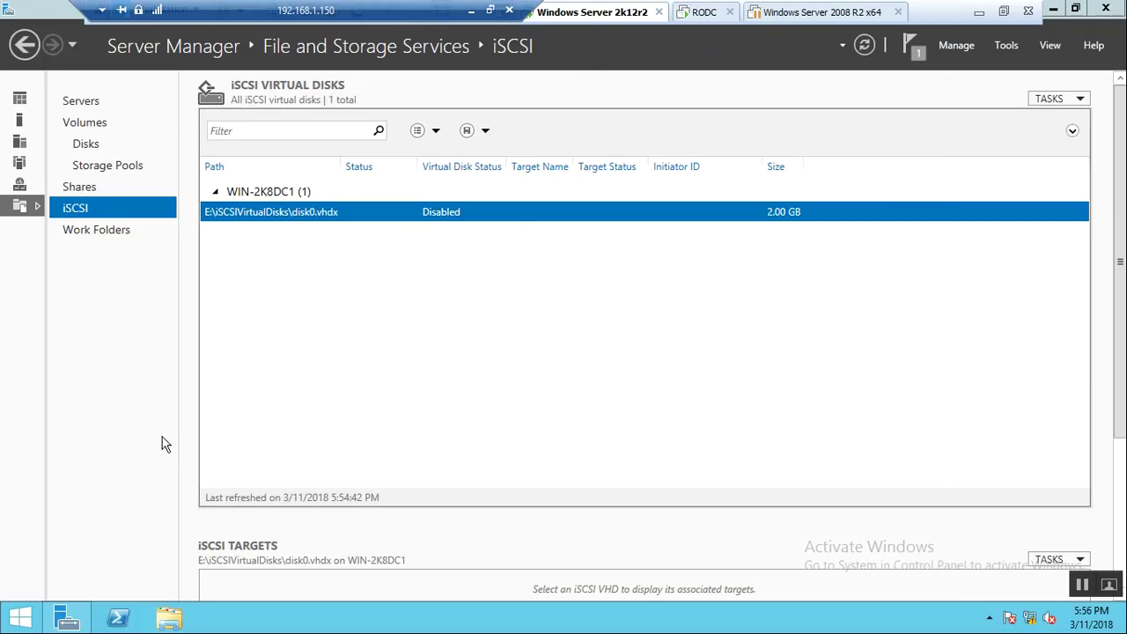
left_click(1106, 8)
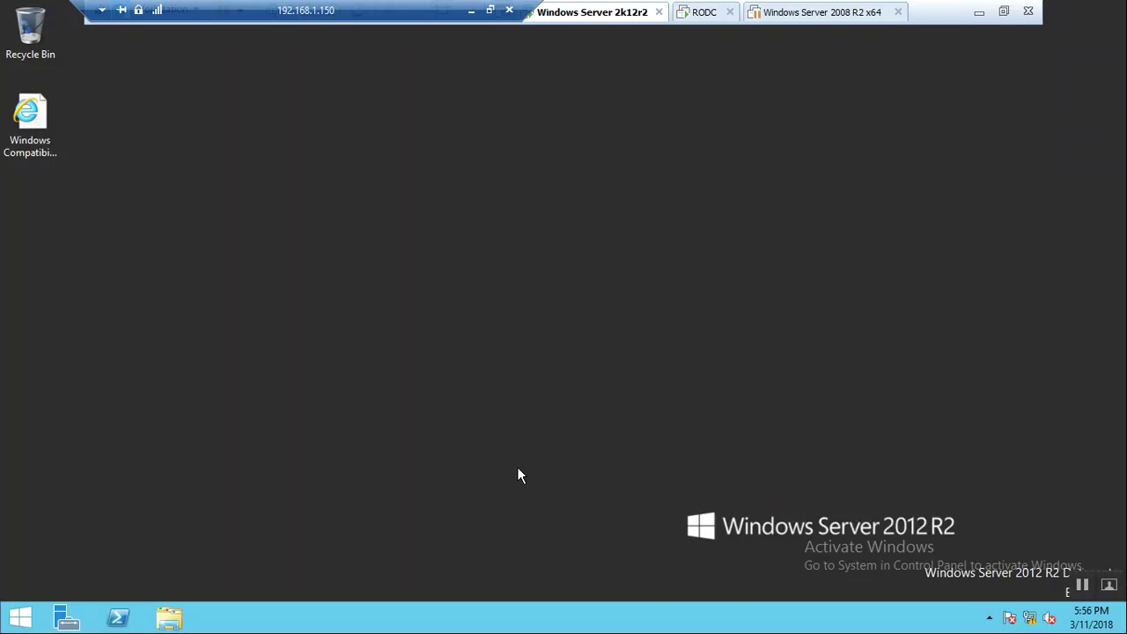
key("super")
left_click(240, 506)
right_click(7, 623)
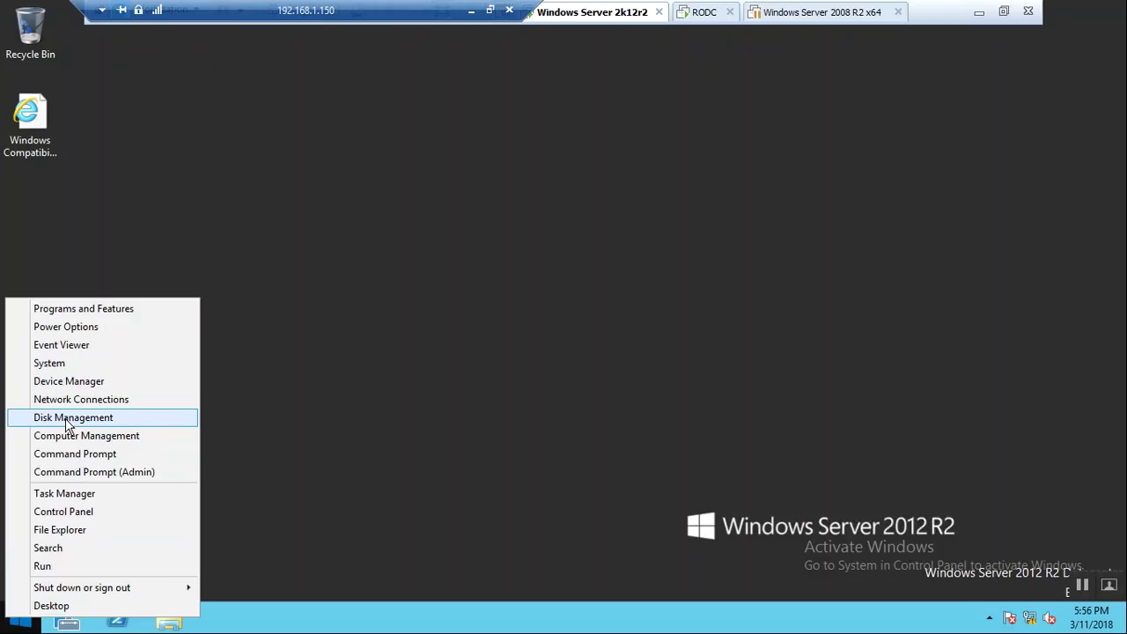
left_click(118, 421)
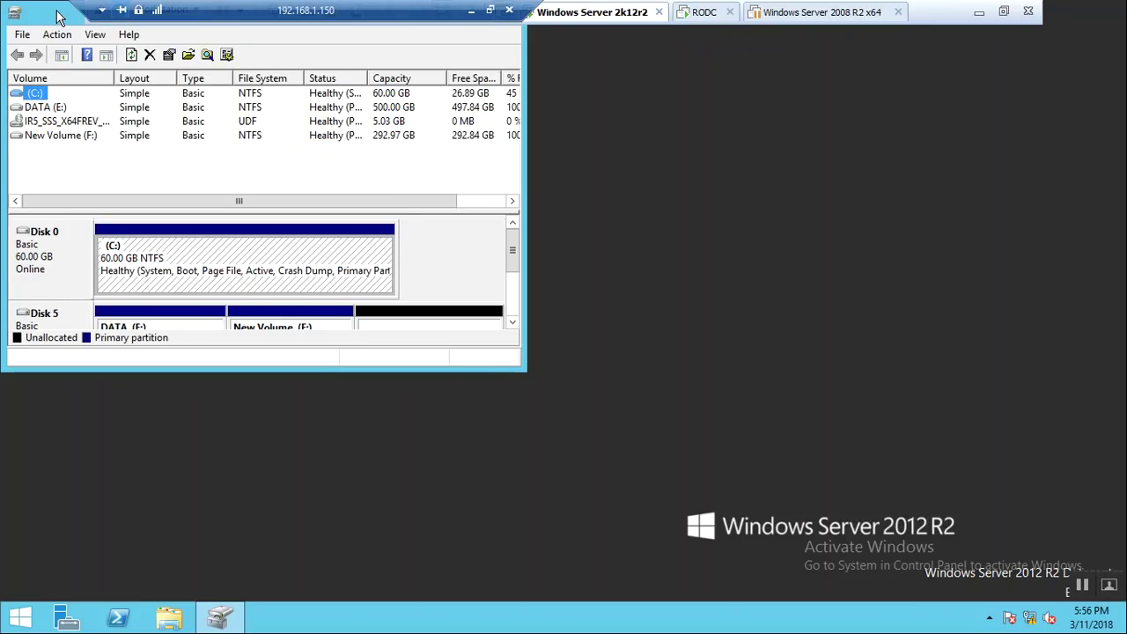
double_click(58, 16)
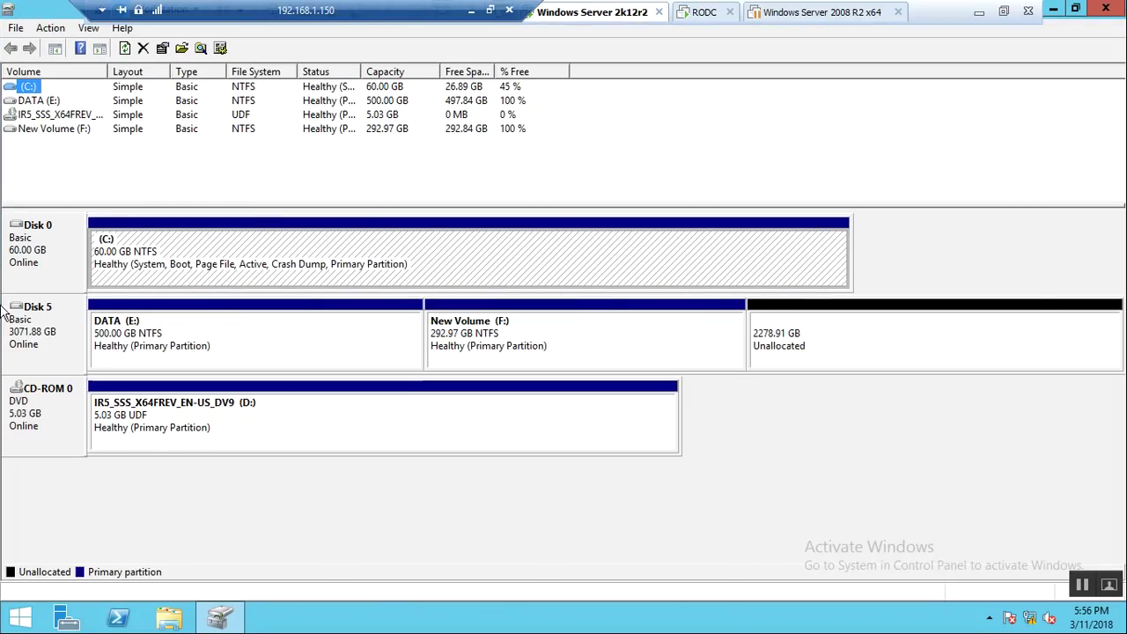
Start creating a virtual hard disk and browse to the iSCSIVirtualDisks folder on DATA (E:) for its location.
left_click(17, 29)
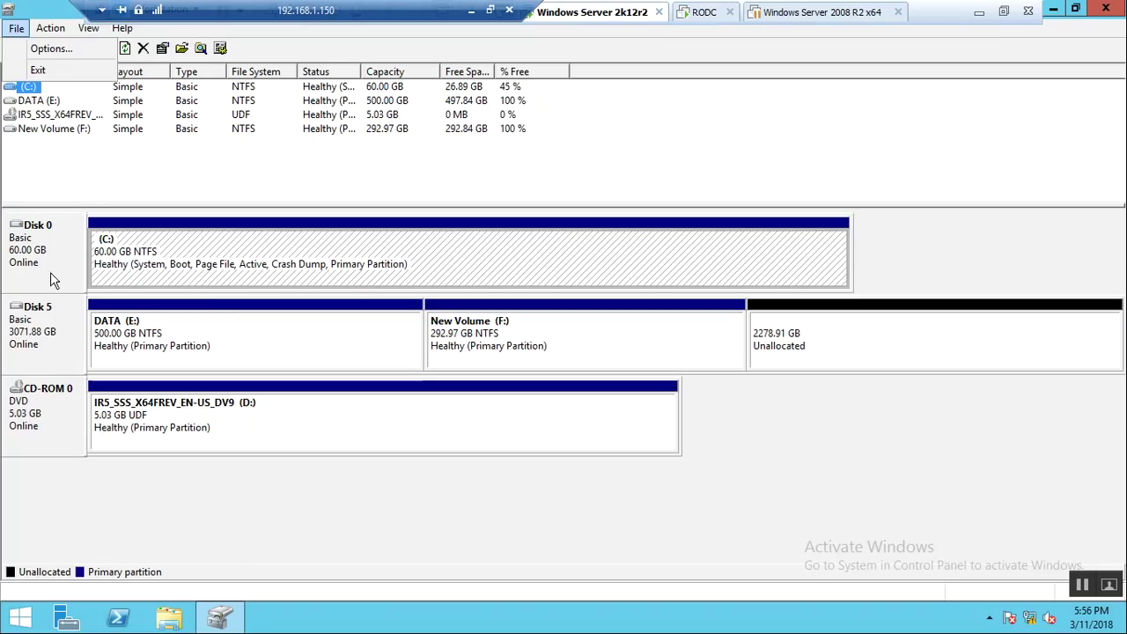
left_click(50, 28)
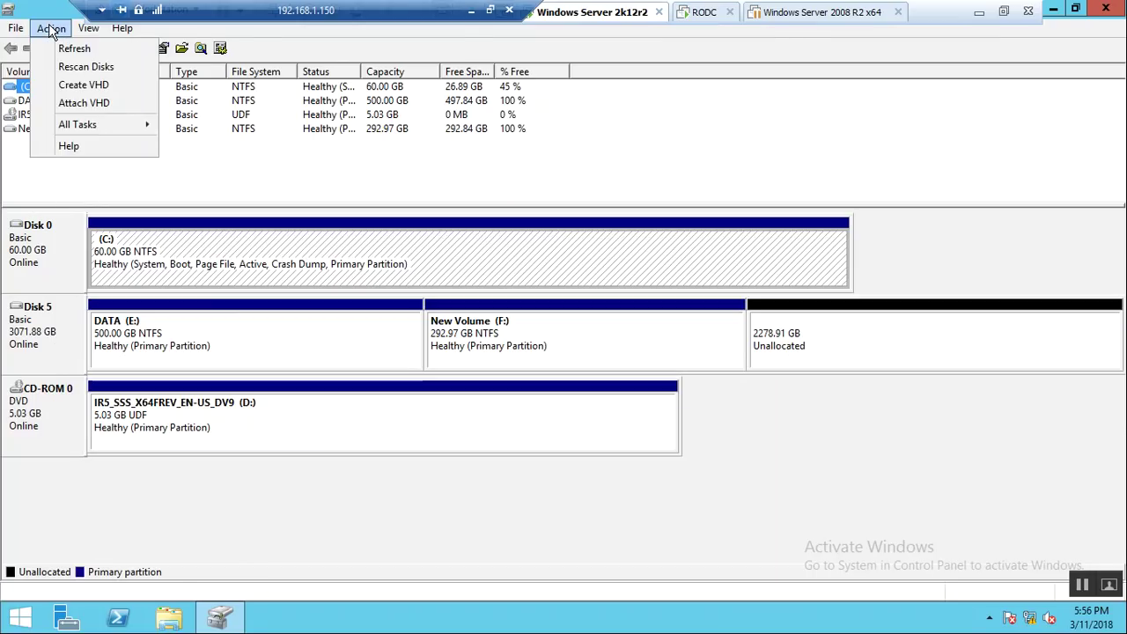
left_click(83, 85)
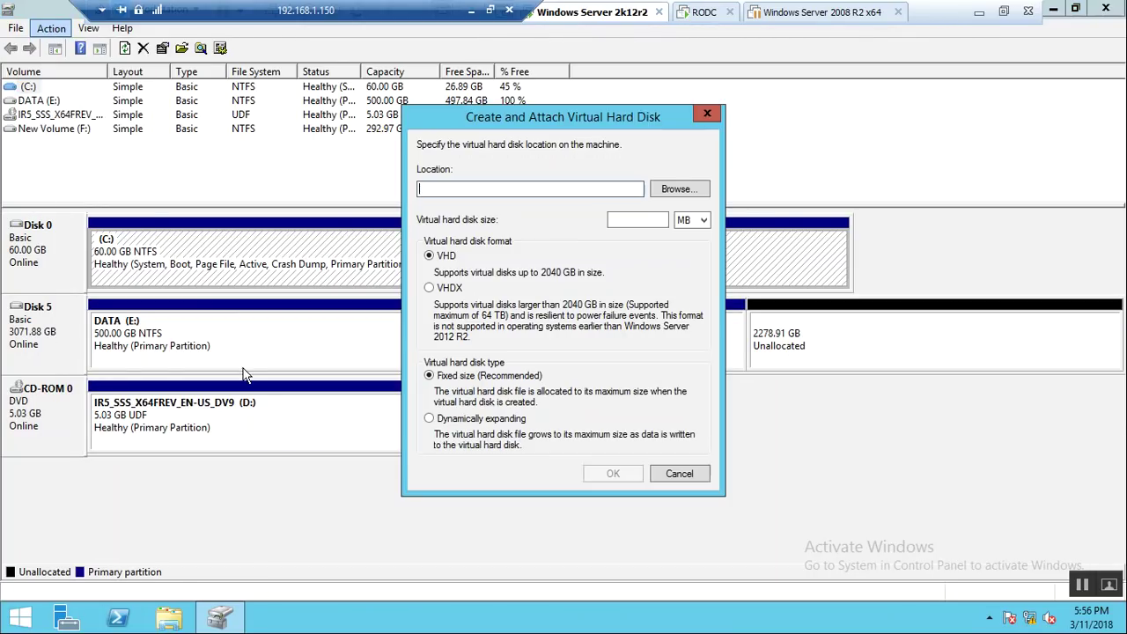
left_click(678, 190)
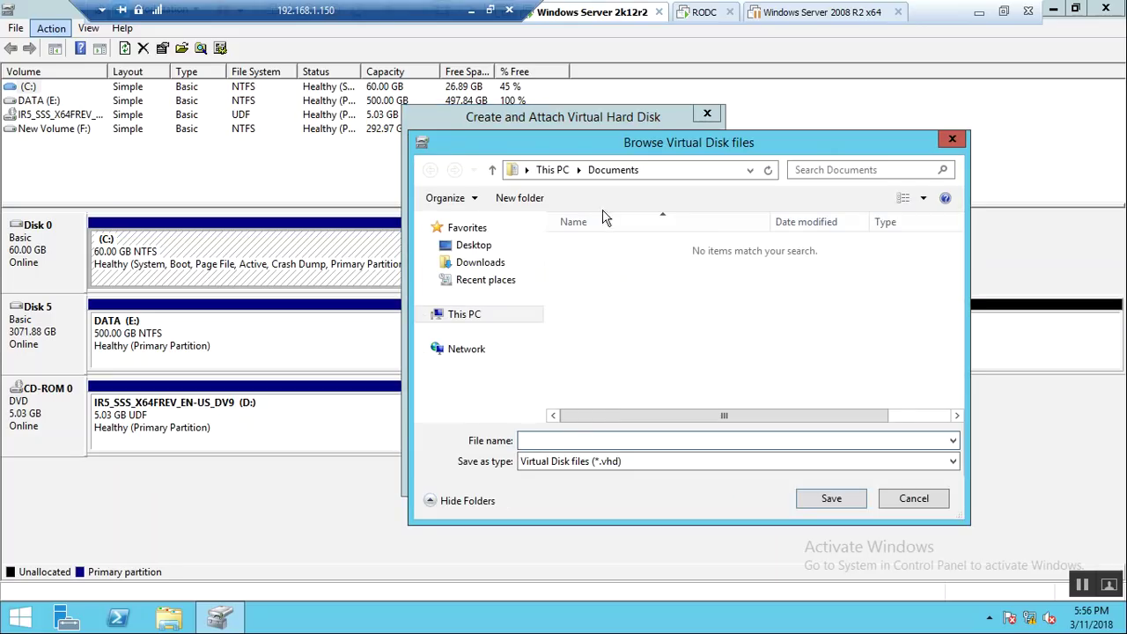
left_click(493, 323)
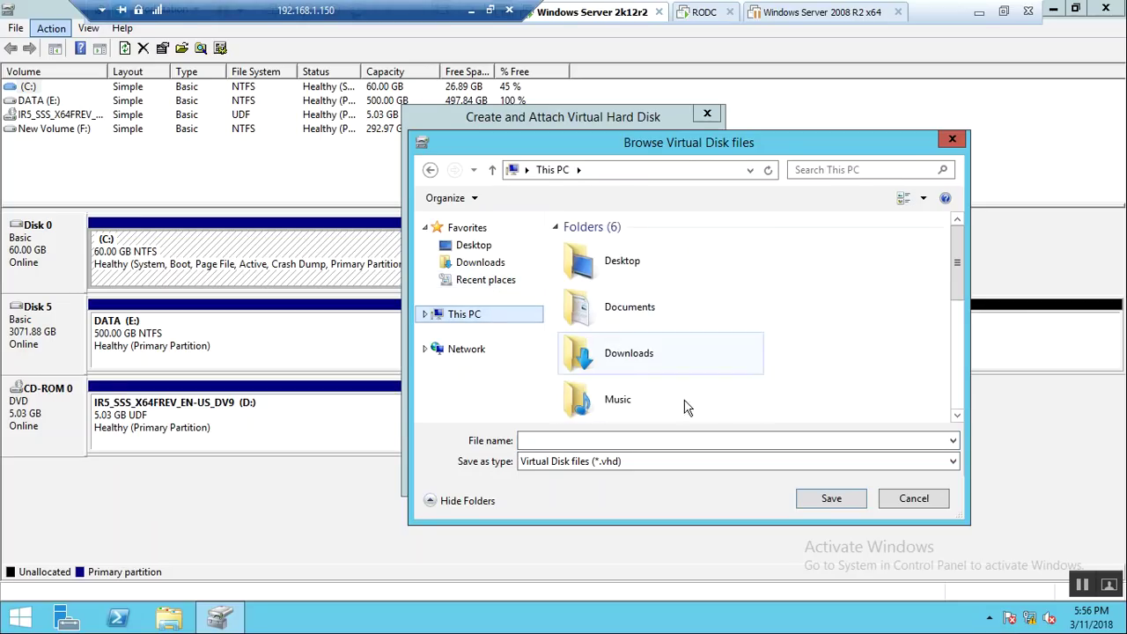
left_click_drag(956, 257, 956, 350)
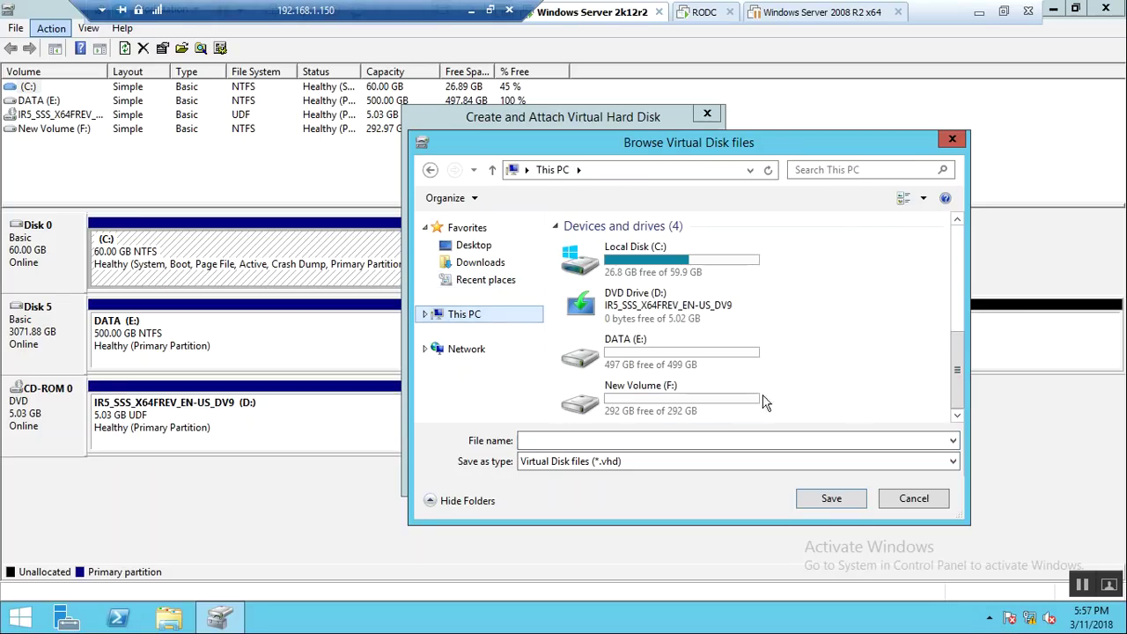
double_click(664, 399)
left_click(431, 170)
double_click(643, 352)
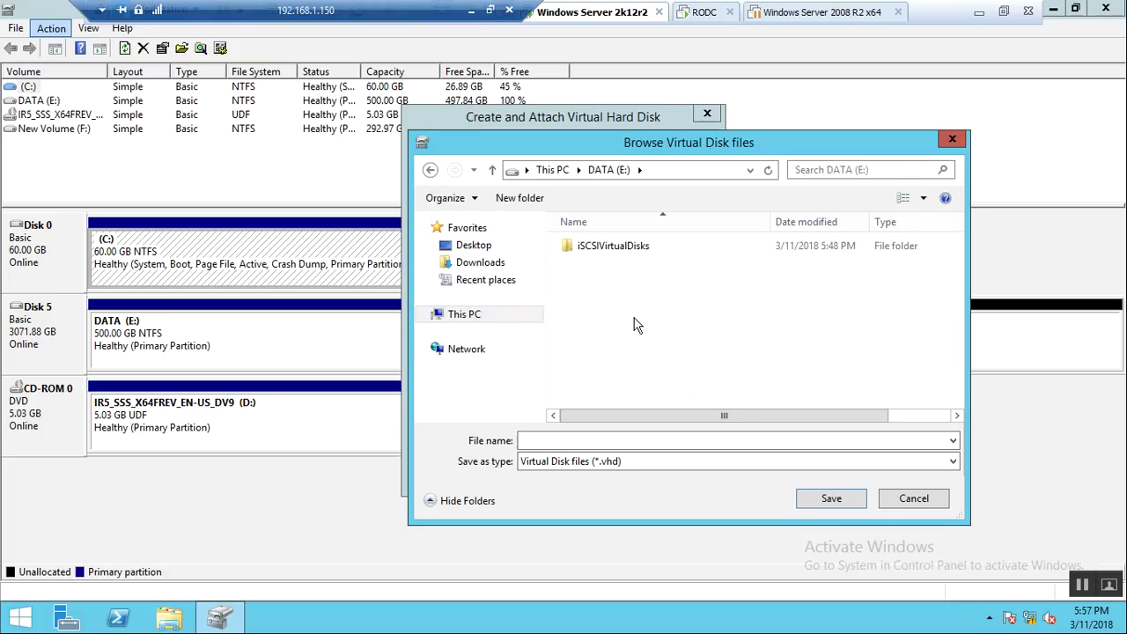
double_click(623, 251)
Name the virtual disk file virtualdisk, choose the *.vhdx file type and save it as the disk's location.
left_click(668, 440)
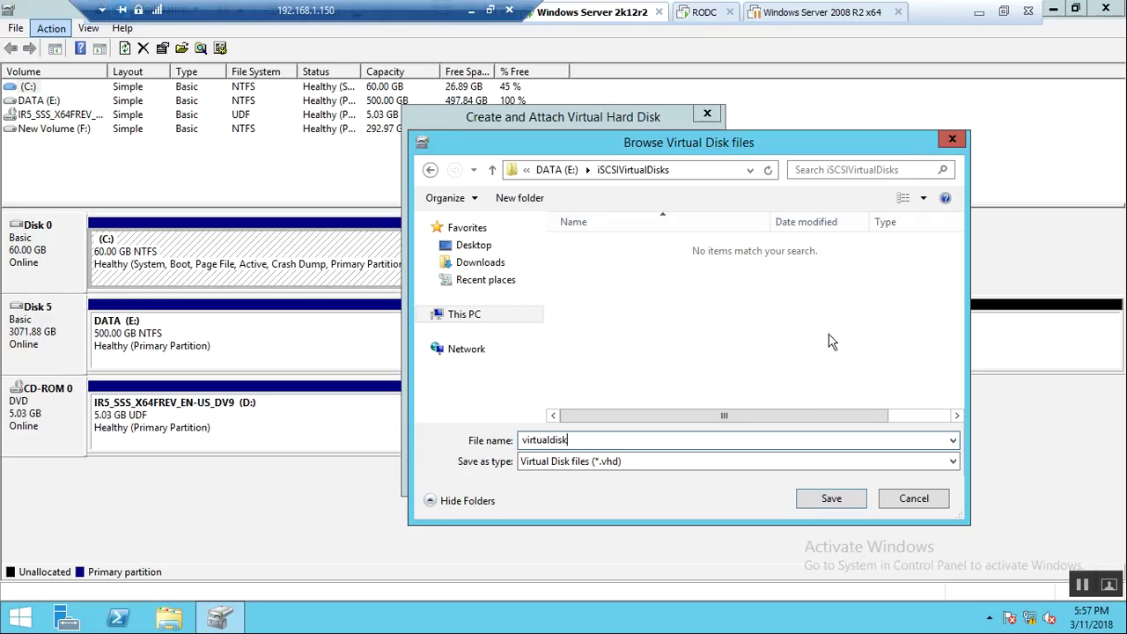
left_click(821, 461)
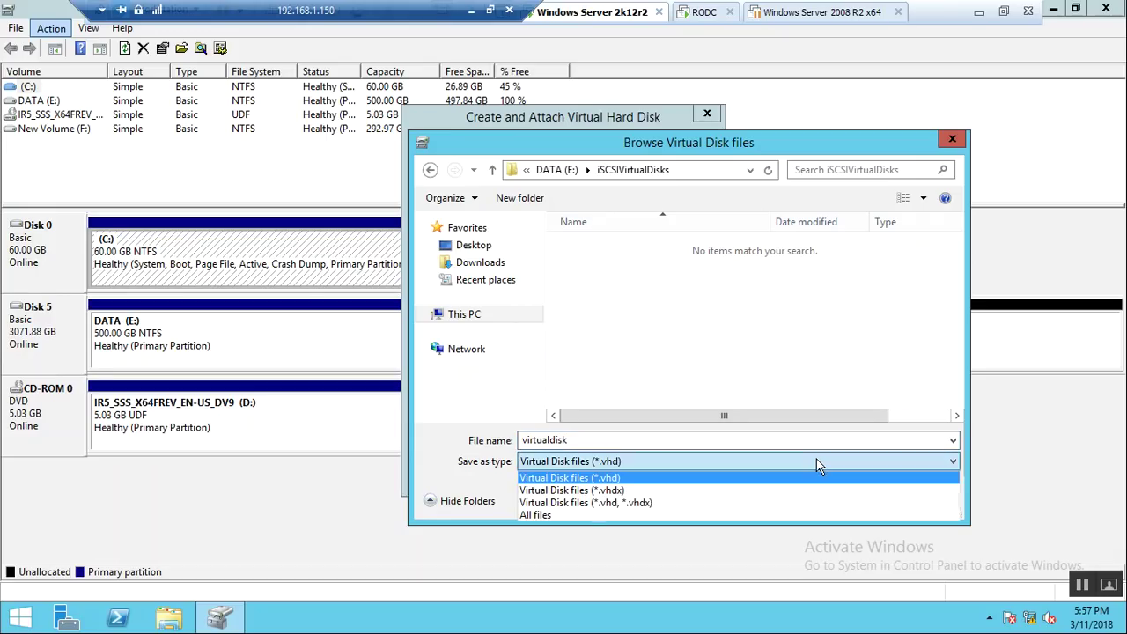
left_click(625, 488)
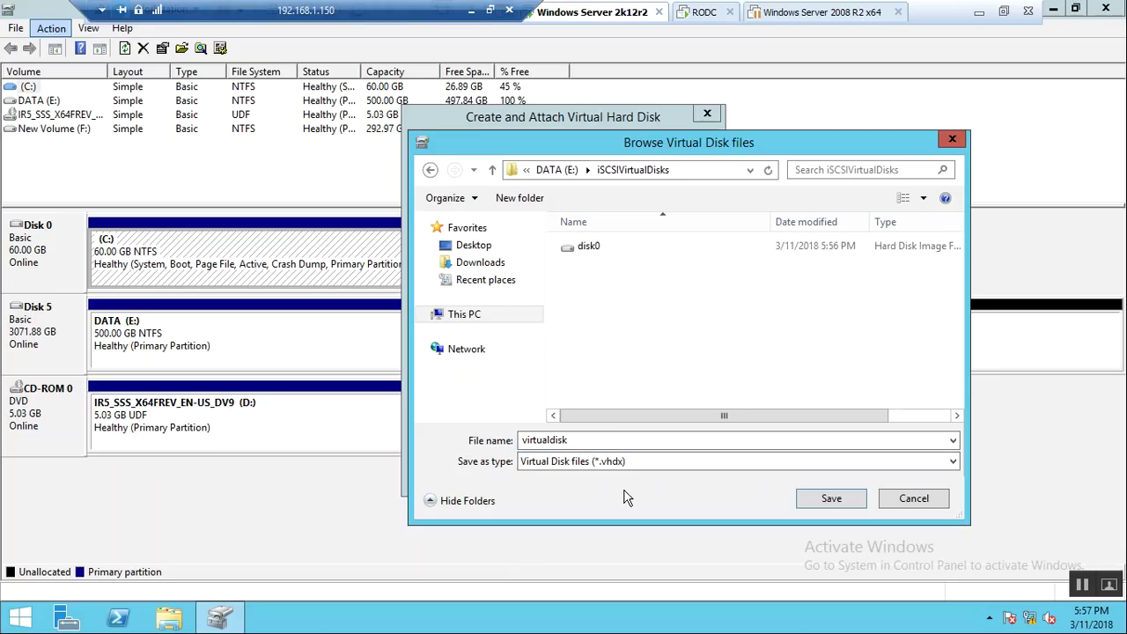
left_click(831, 498)
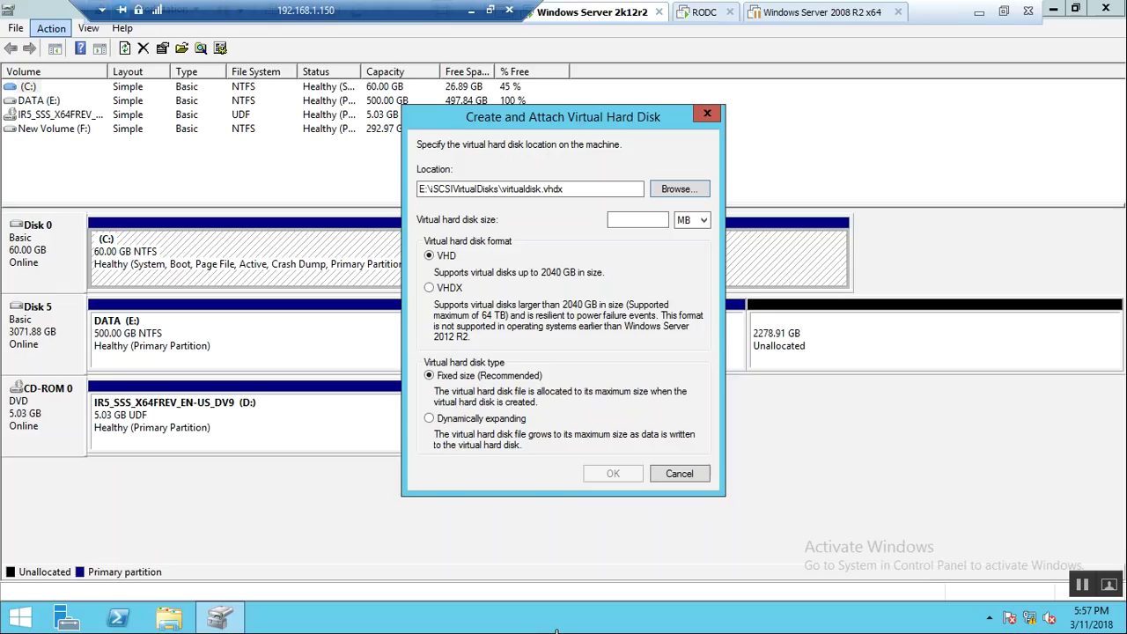
Set the virtual hard disk size to 2 GB, choose the VHDX format and create the disk.
key("alt+Tab")
key("alt+Tab")
left_click(635, 217)
type("2")
left_click(703, 219)
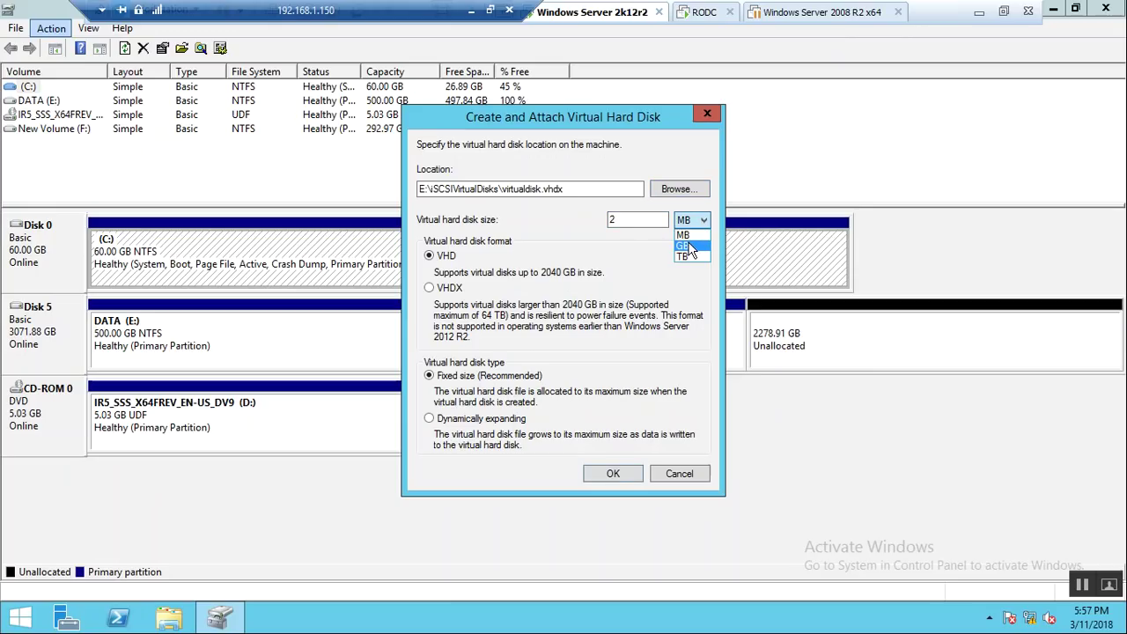
left_click(687, 245)
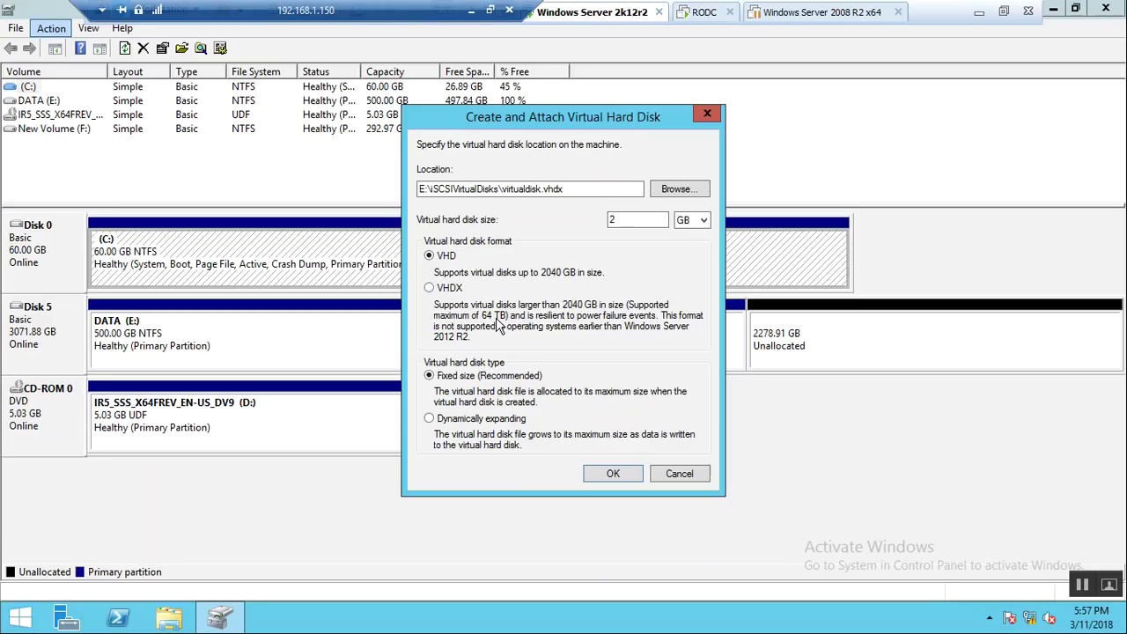
left_click(454, 294)
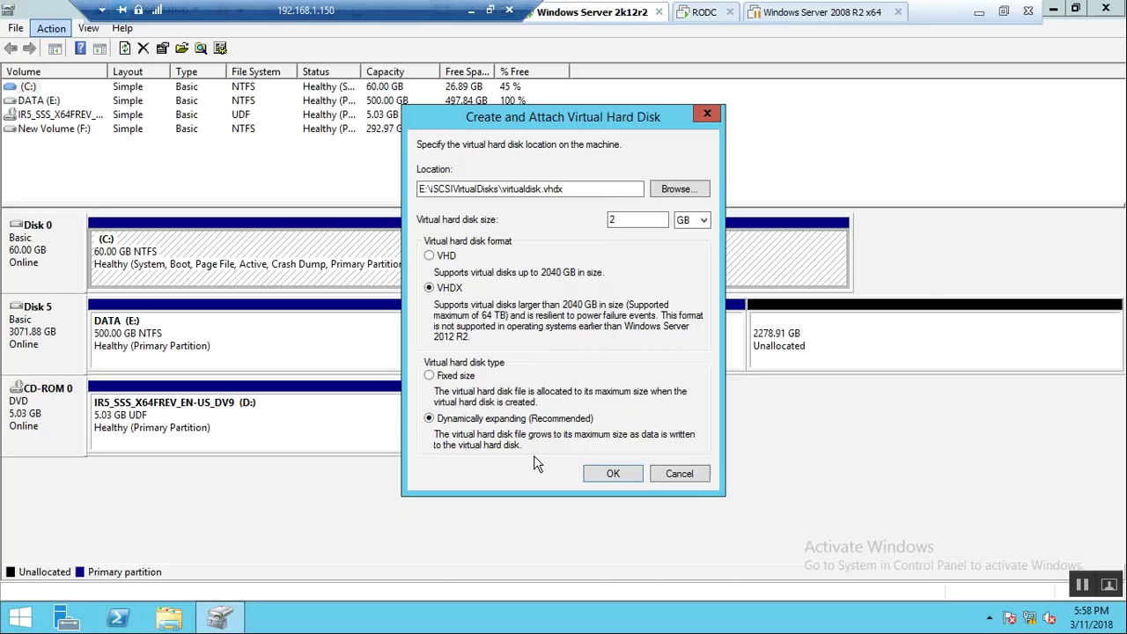
left_click(623, 472)
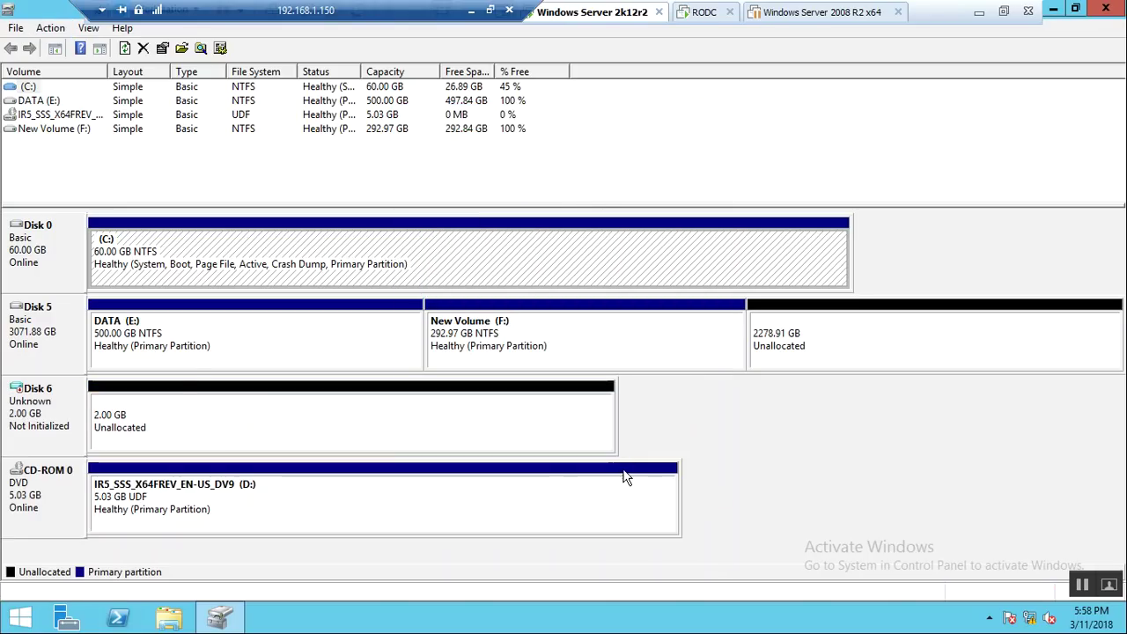
Initialize the newly attached 2 GB Disk 6 with the default partition style.
left_click(49, 430)
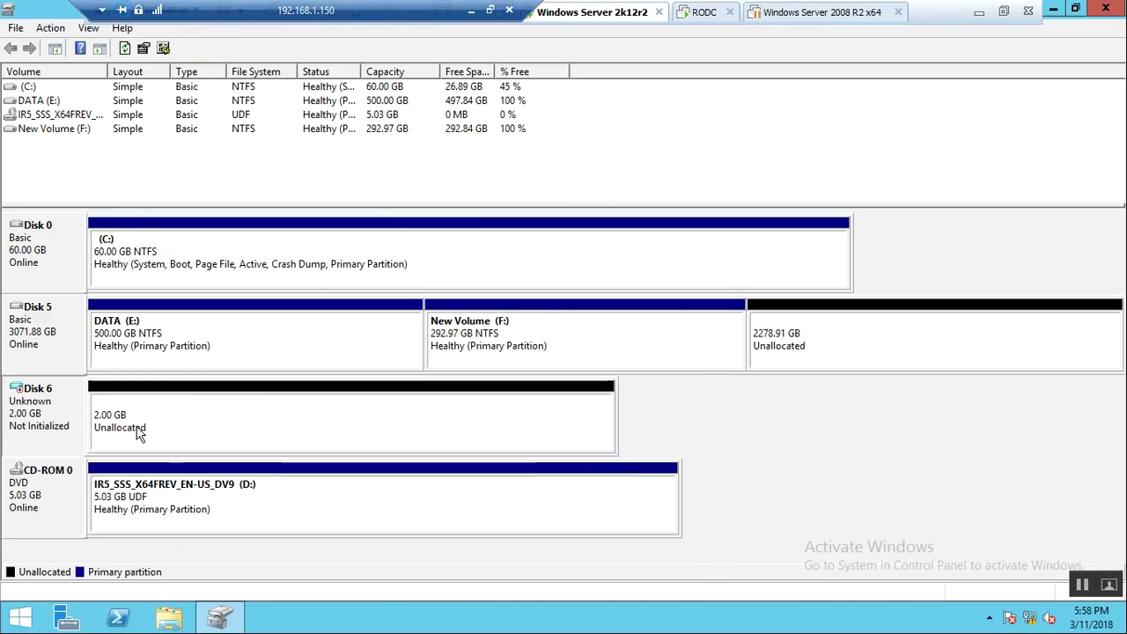
right_click(24, 412)
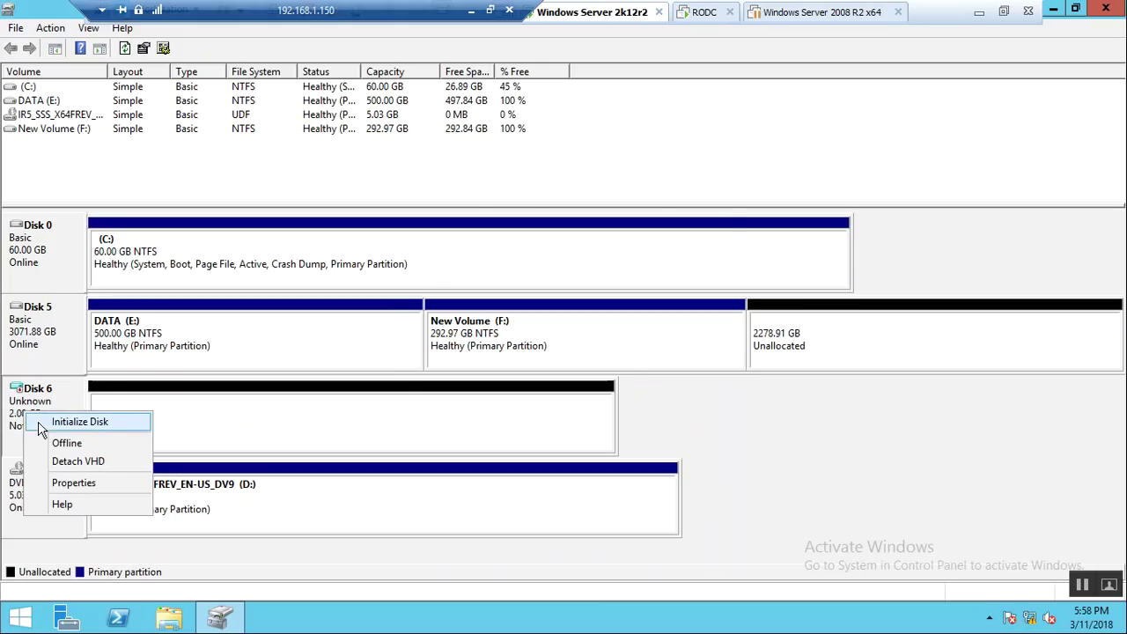
left_click(37, 423)
left_click(614, 407)
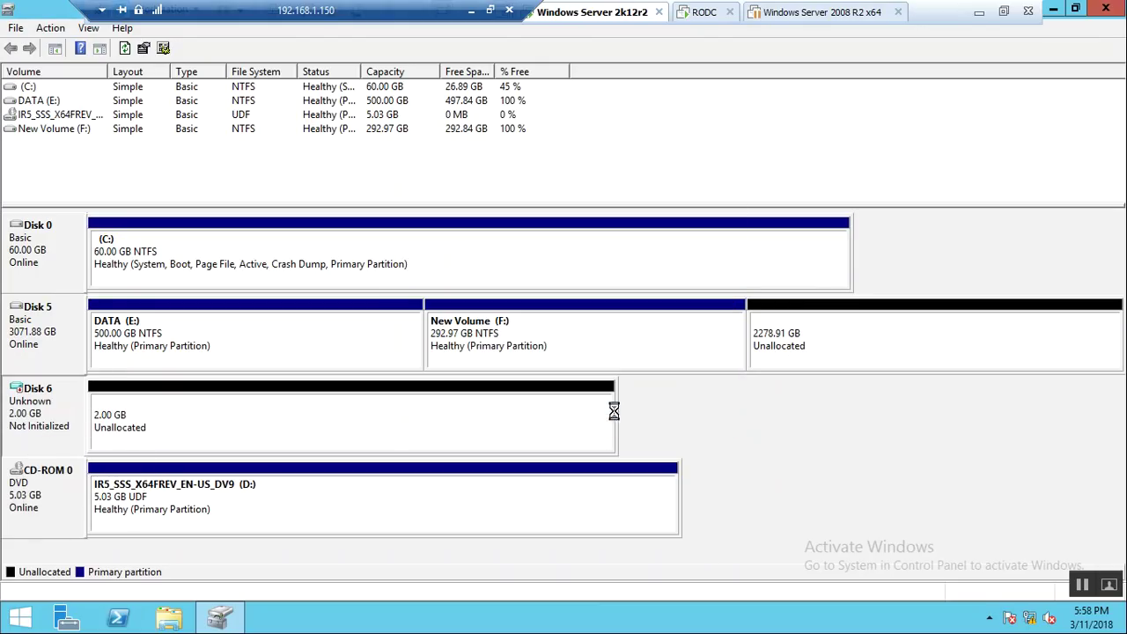
Create a simple volume on Disk 6's unallocated space, accepting the default NTFS quick-format settings and the New Volume label.
right_click(169, 432)
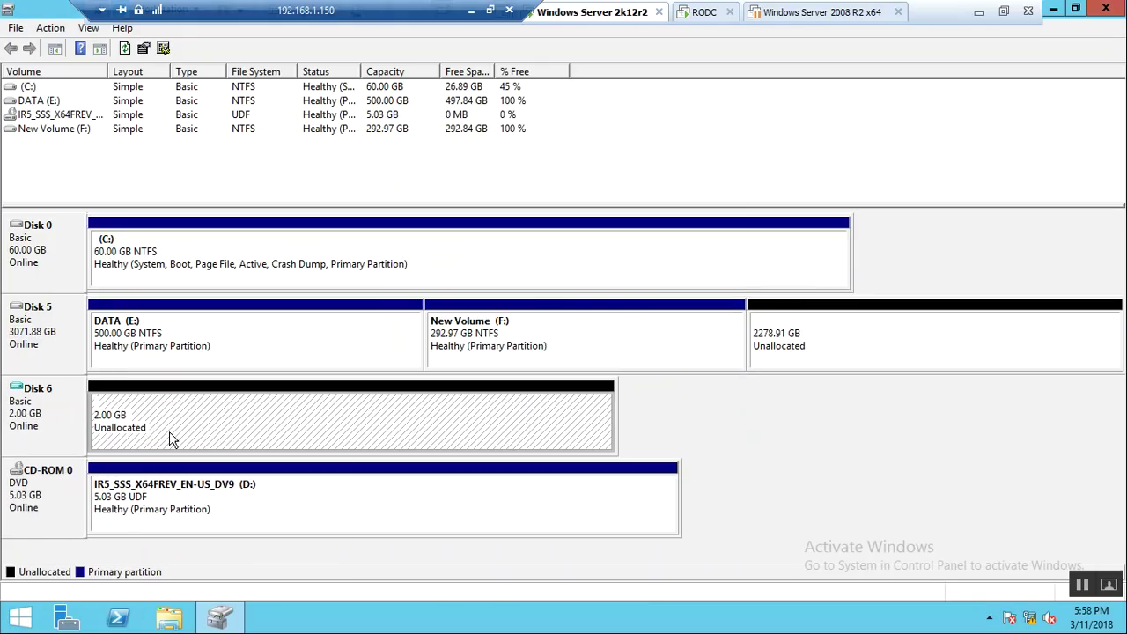
left_click(203, 447)
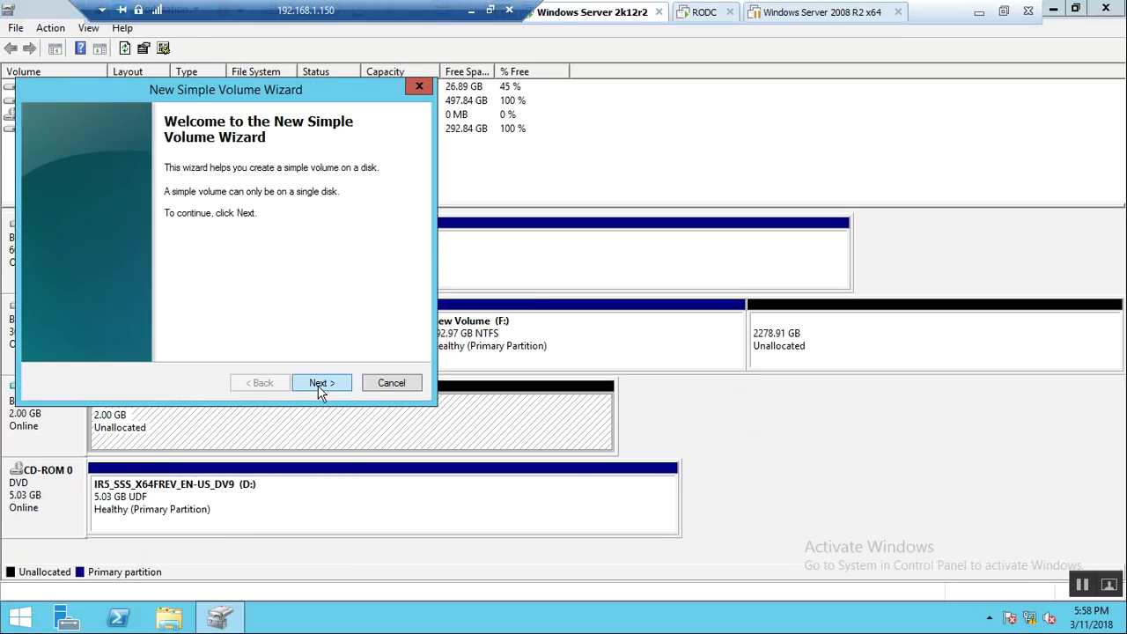
left_click(322, 385)
left_click(321, 385)
left_click(321, 385)
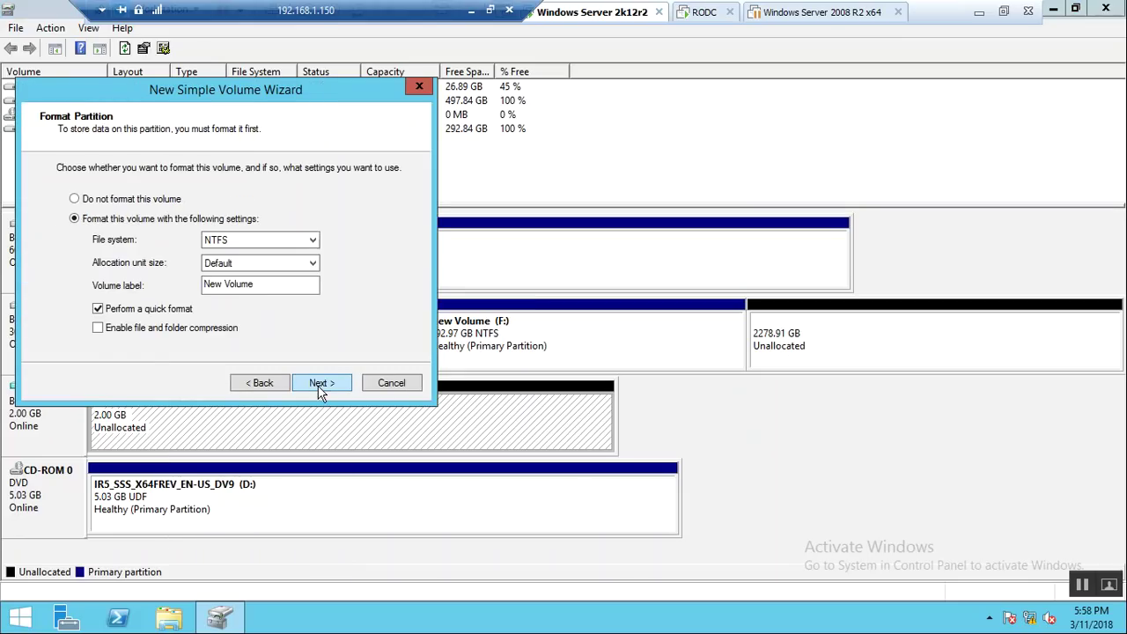
left_click(320, 384)
left_click(322, 385)
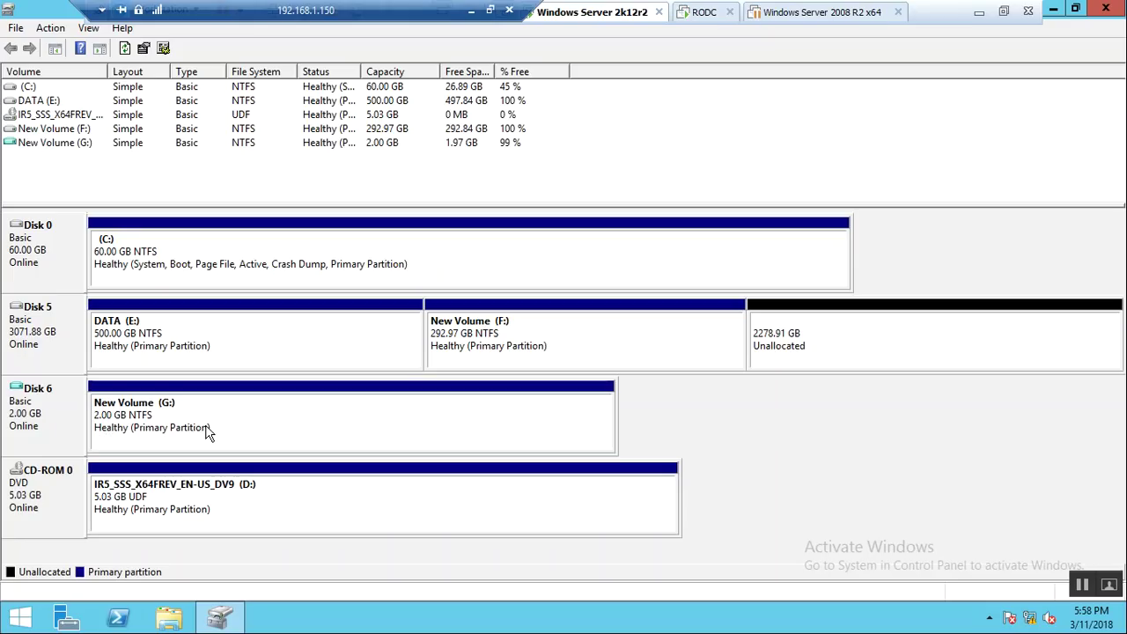
Detach the virtual hard disk shown as Disk 6 and confirm its file location.
right_click(50, 420)
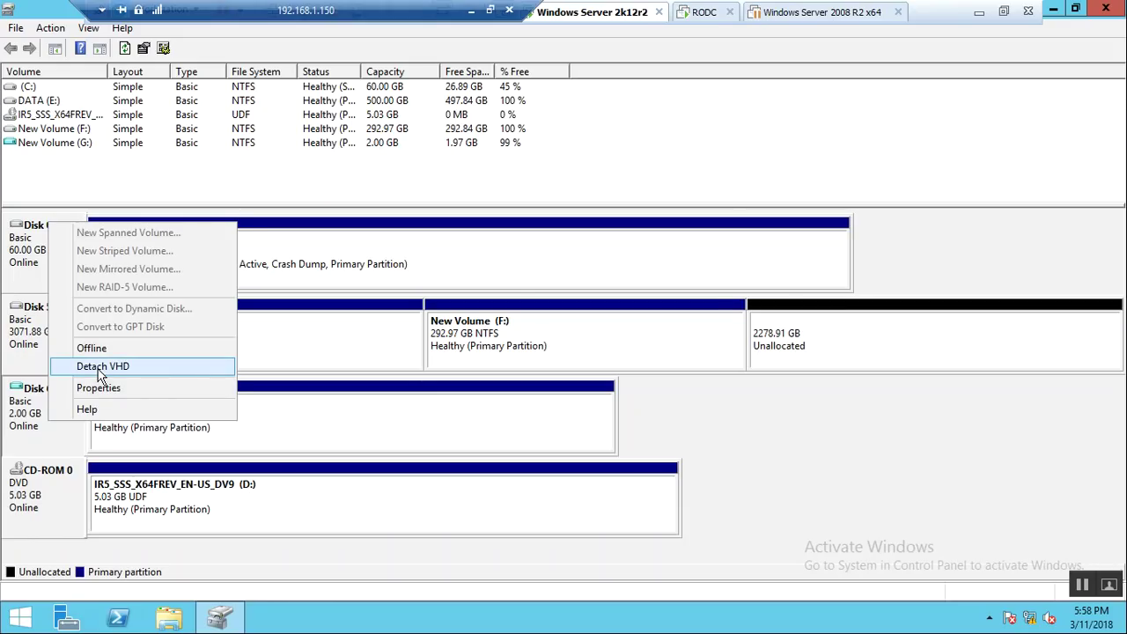
left_click(100, 366)
left_click(634, 342)
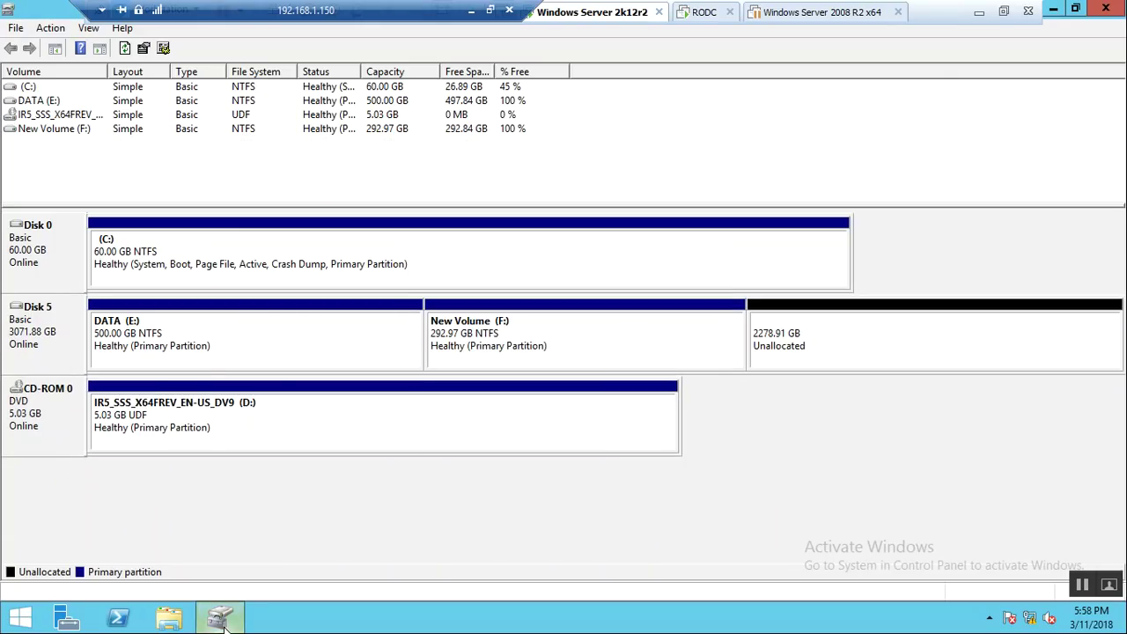
Check the iSCSIVirtualDisks folder on DATA (E:) in File Explorer for the virtualdisk file, and close the window.
left_click(170, 618)
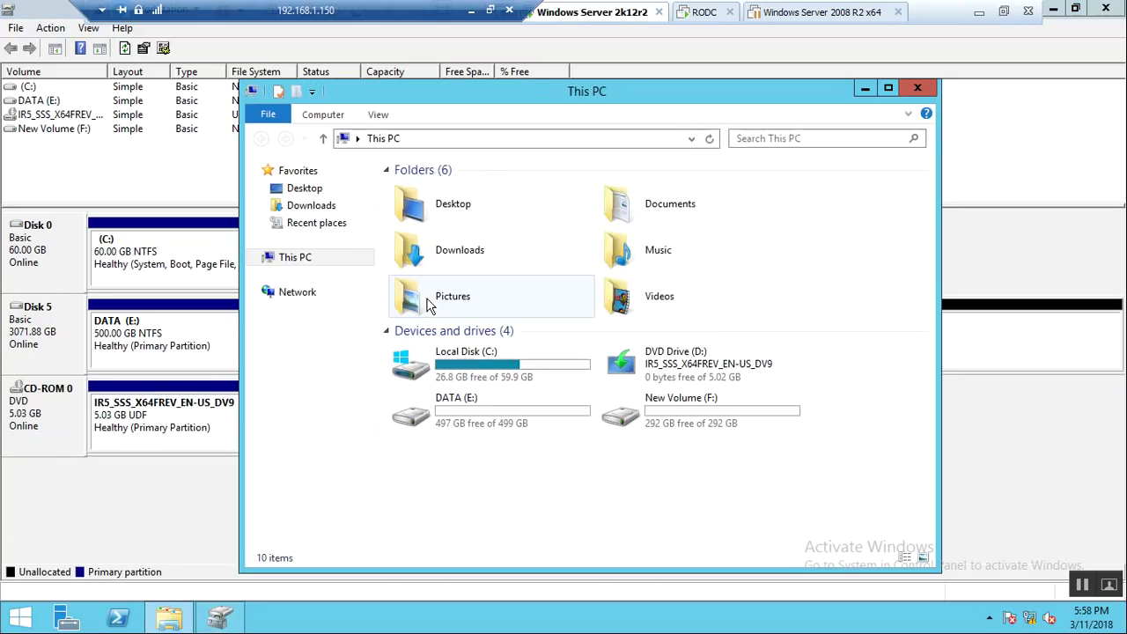
double_click(483, 413)
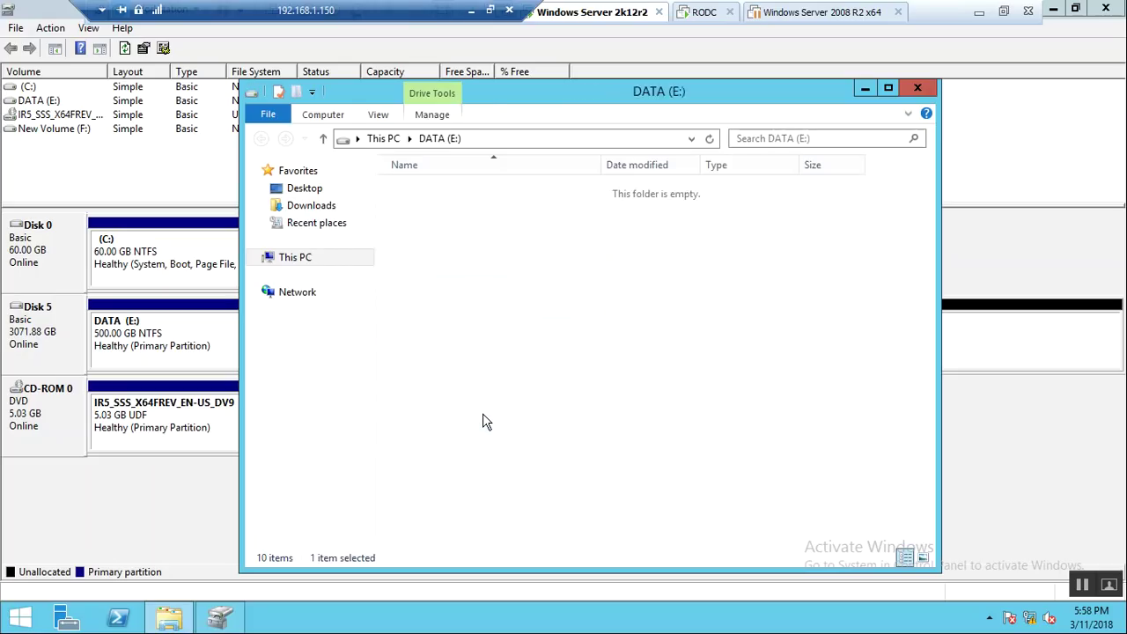
double_click(449, 190)
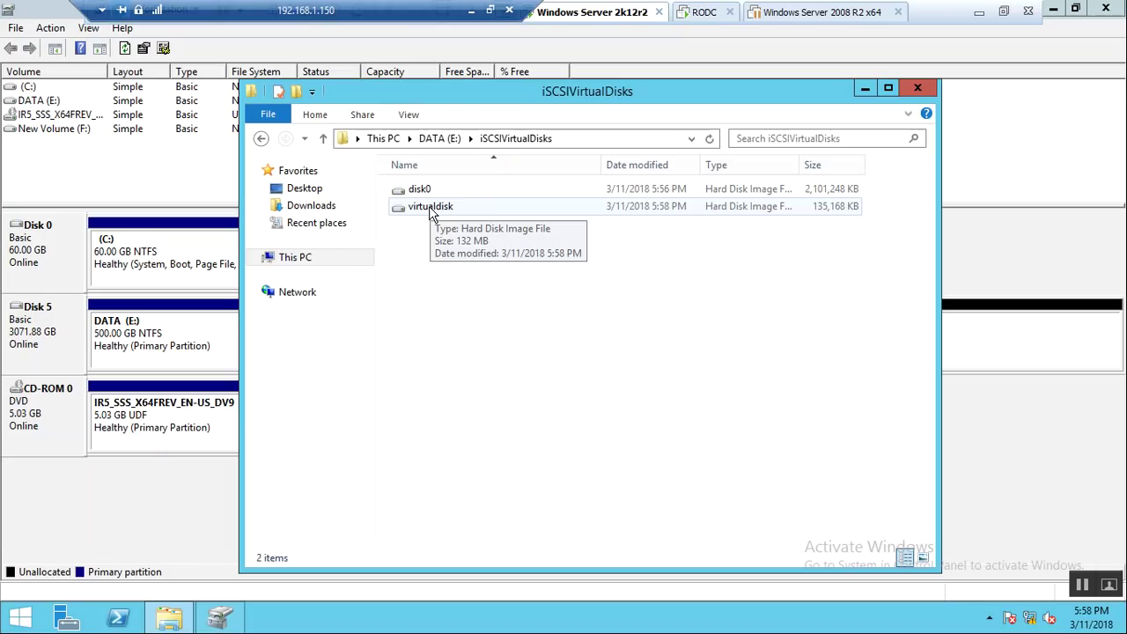
left_click(918, 88)
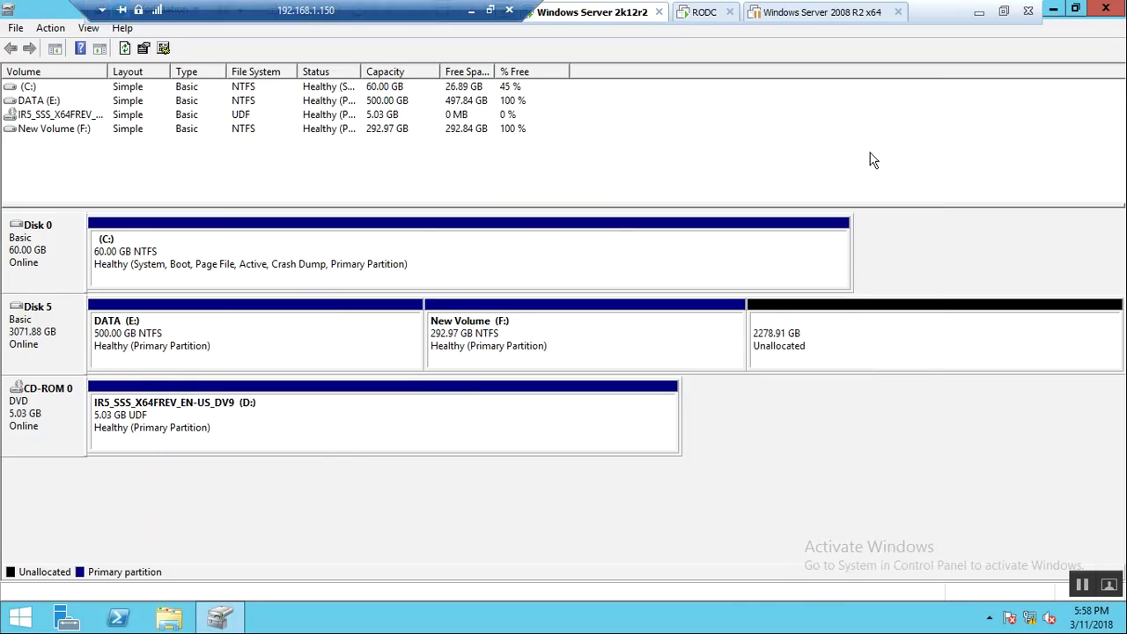
Switch to Server Manager and open the iSCSI page of File and Storage Services.
left_click(218, 619)
left_click(63, 619)
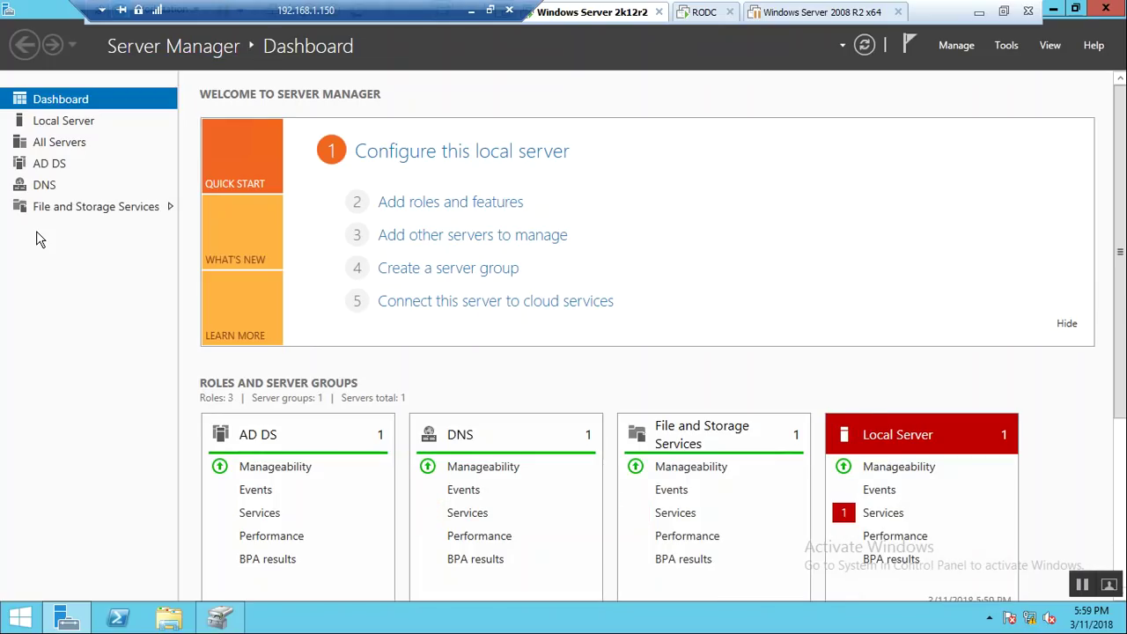
left_click(75, 208)
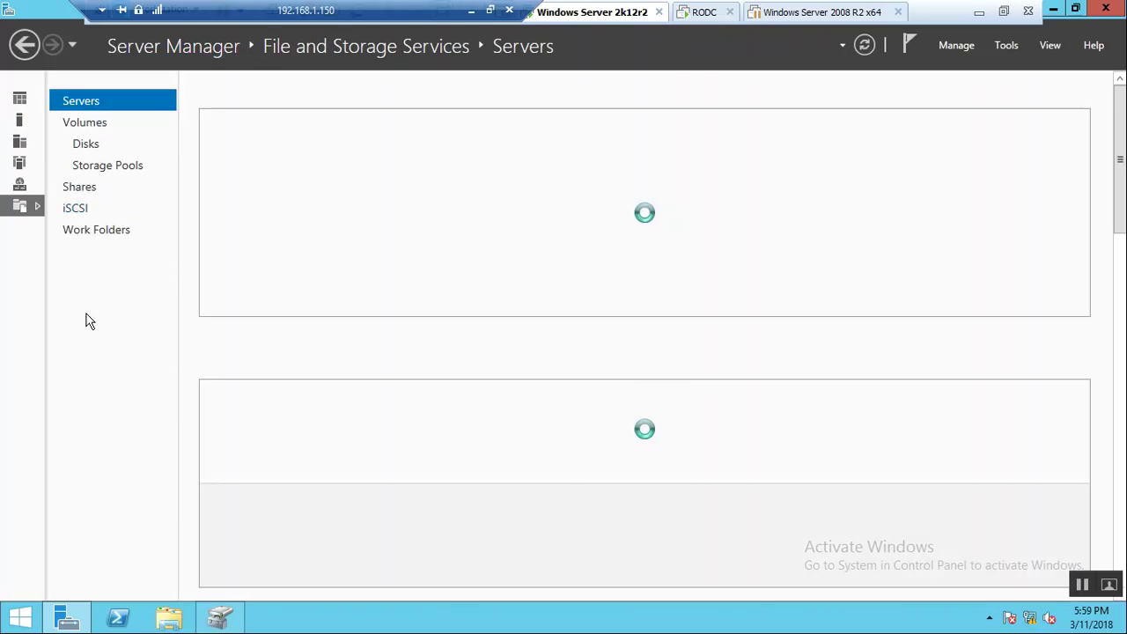
left_click(75, 212)
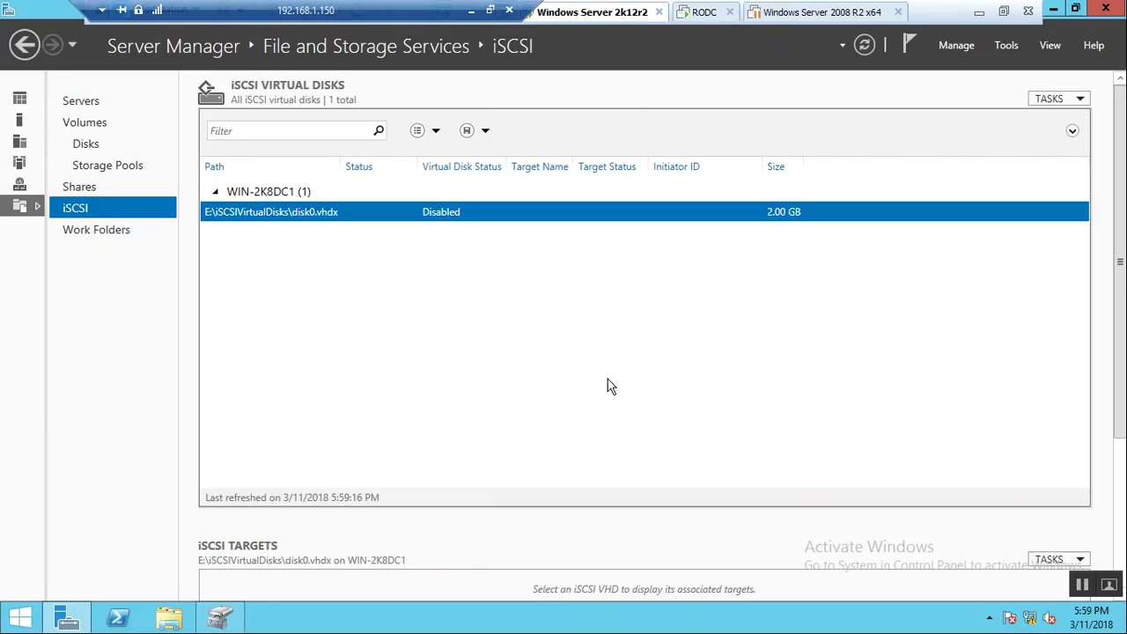
left_click_drag(1121, 308, 1119, 214)
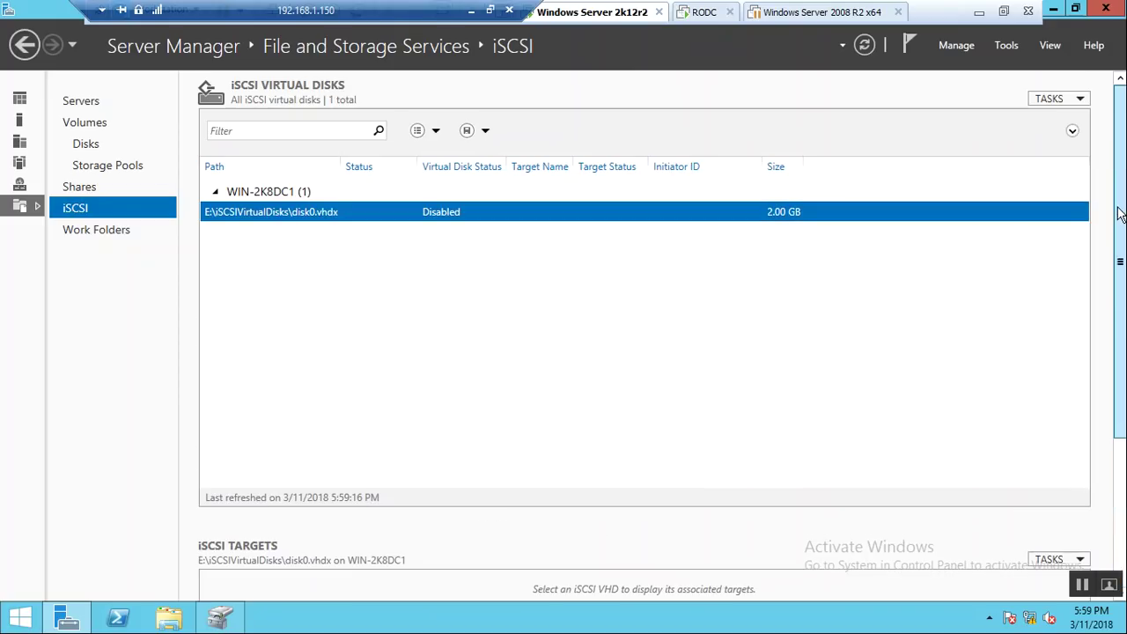
Start importing an iSCSI virtual disk and select virtualdisk.vhdx from the iscsivirtualdisks folder on DATA (E:) as its file.
left_click(1053, 97)
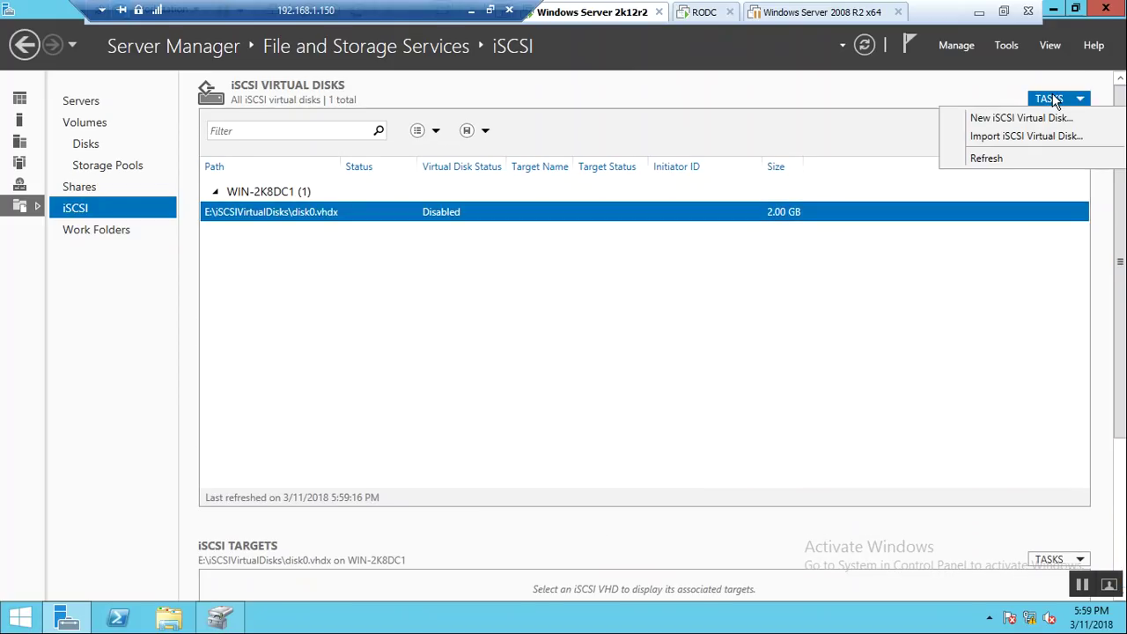
left_click(1010, 138)
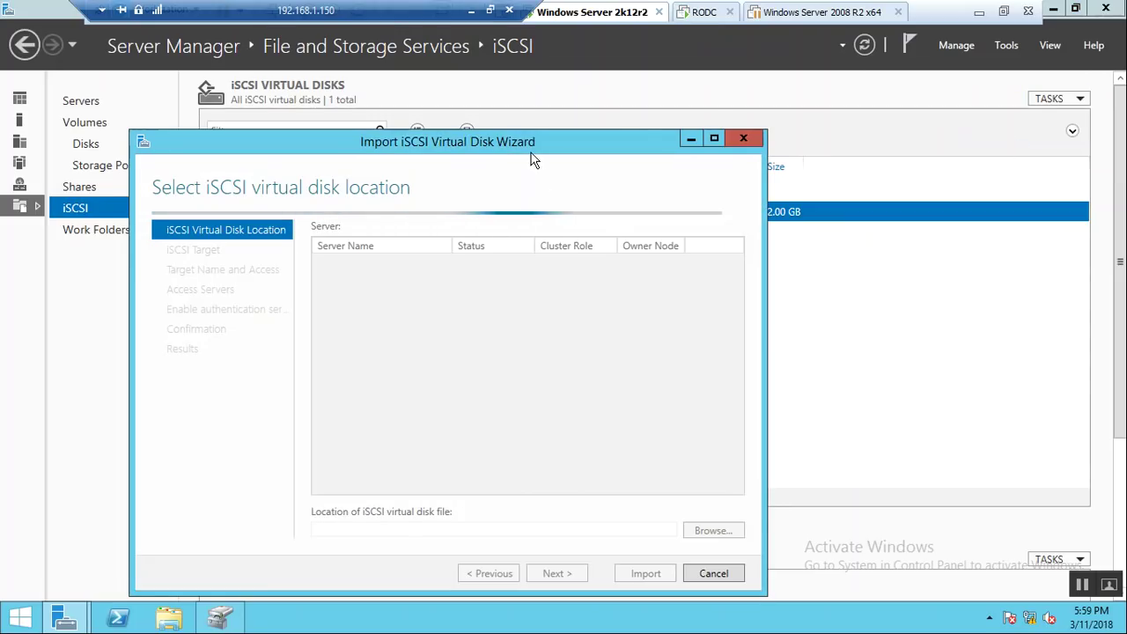
left_click_drag(542, 146, 615, 87)
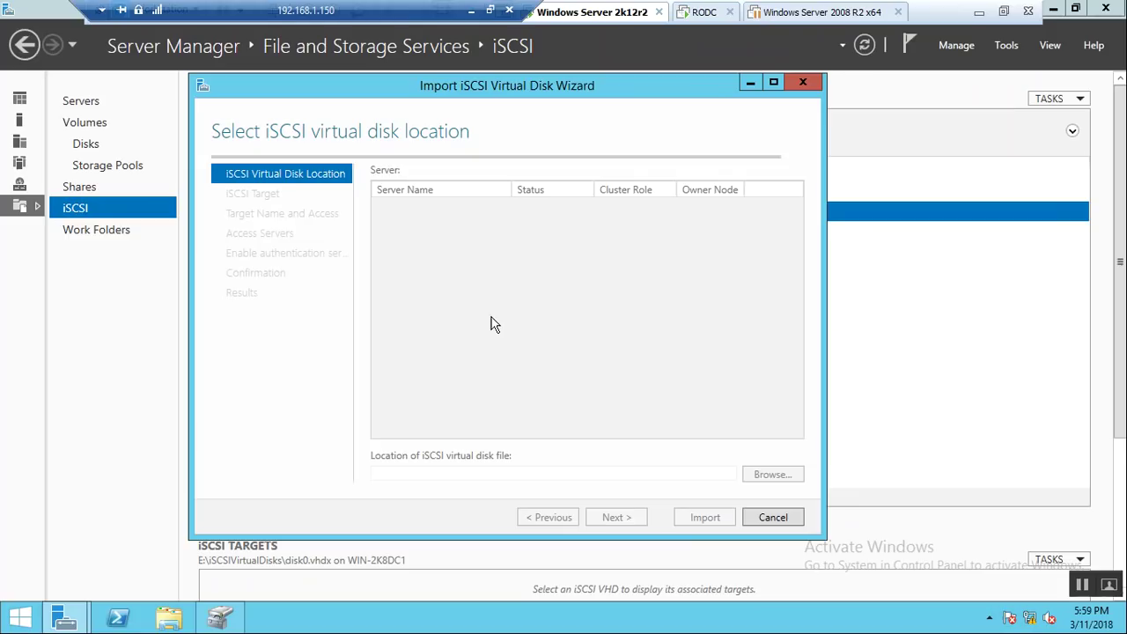
left_click(746, 474)
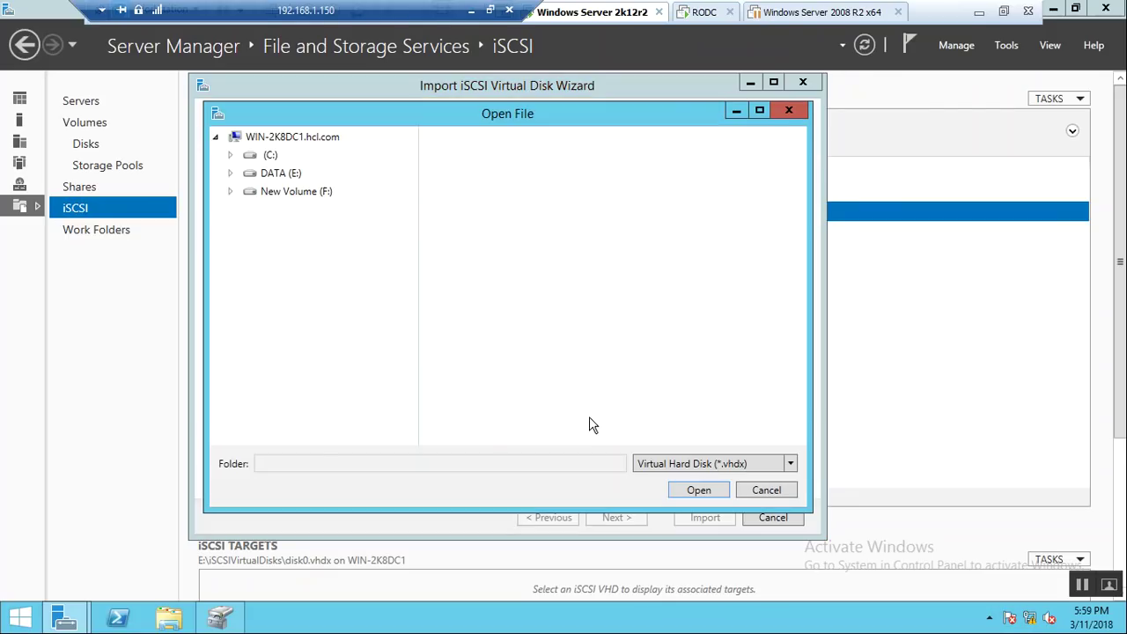
left_click(301, 175)
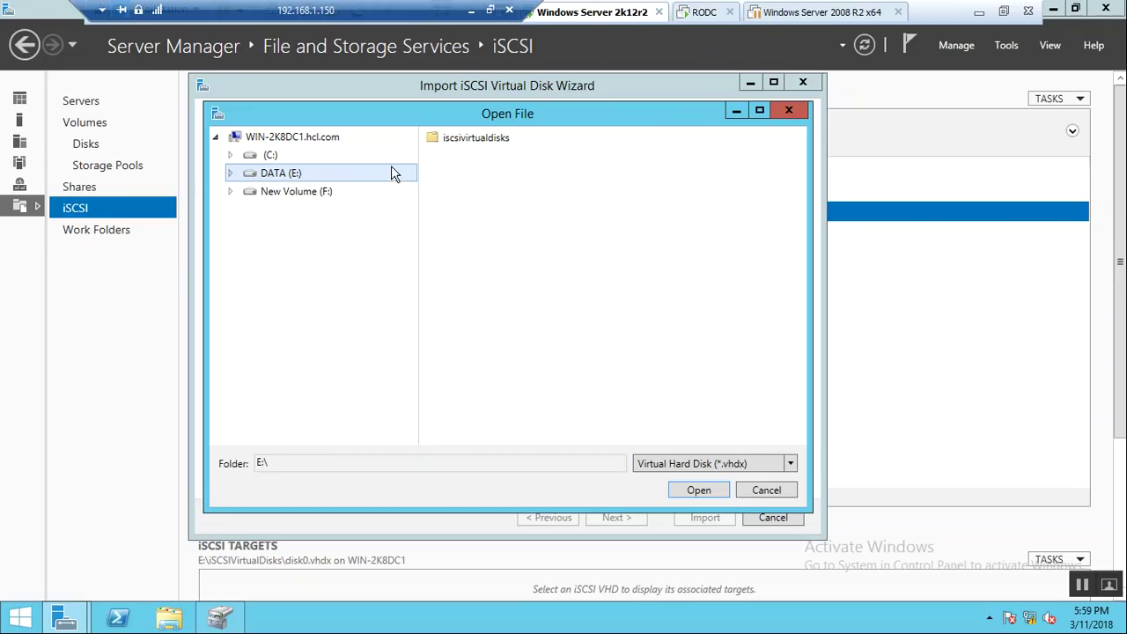
double_click(445, 138)
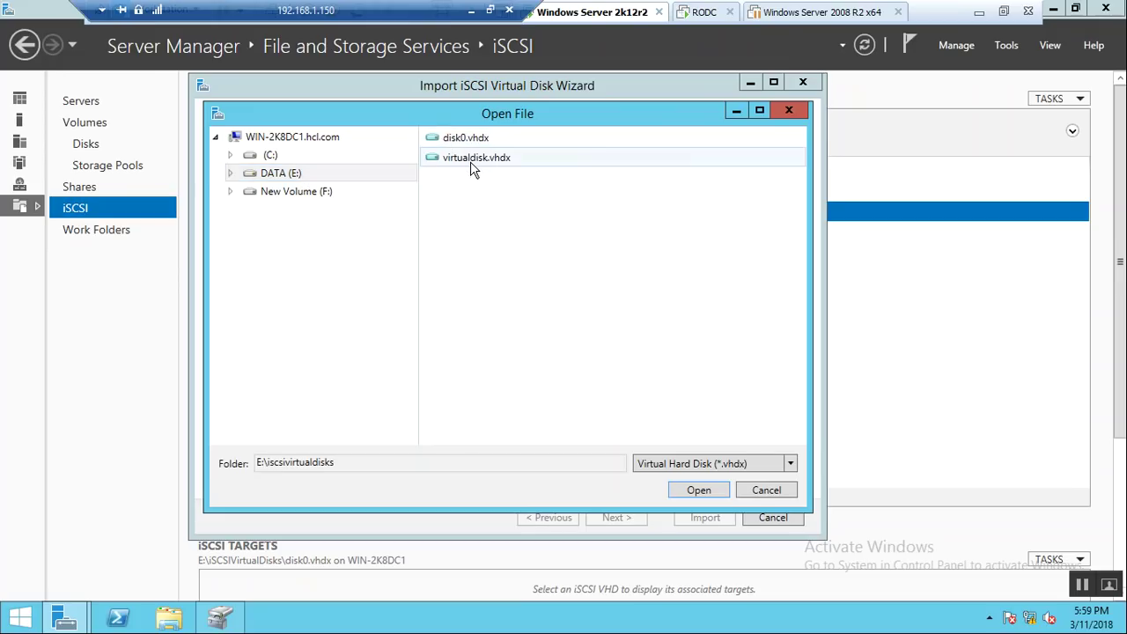
left_click(471, 161)
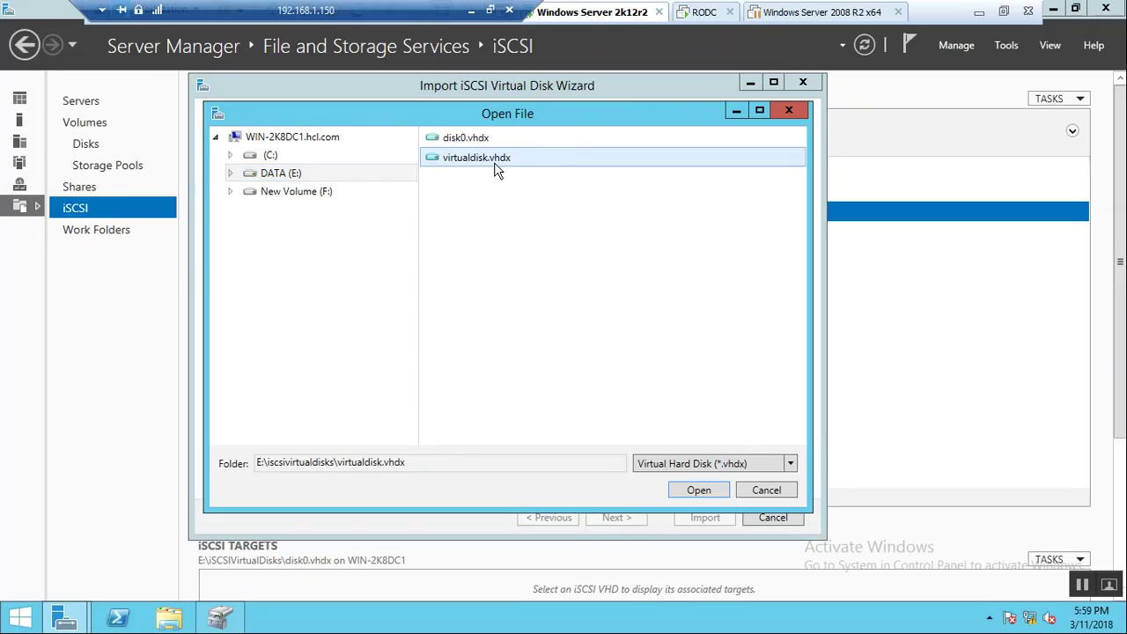
left_click(686, 490)
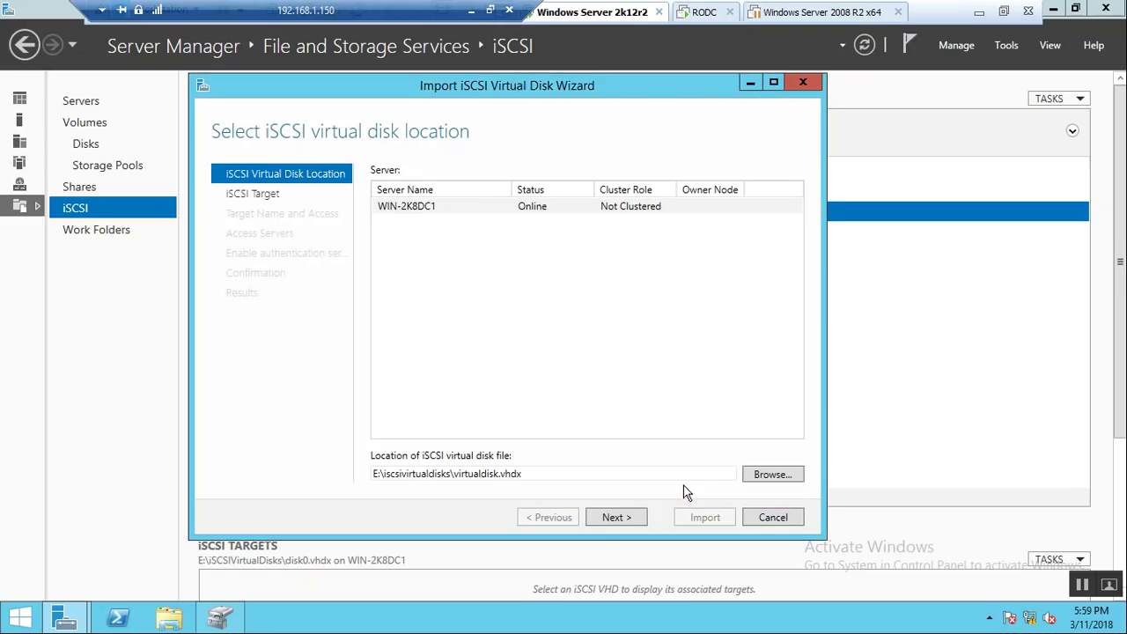
left_click(633, 521)
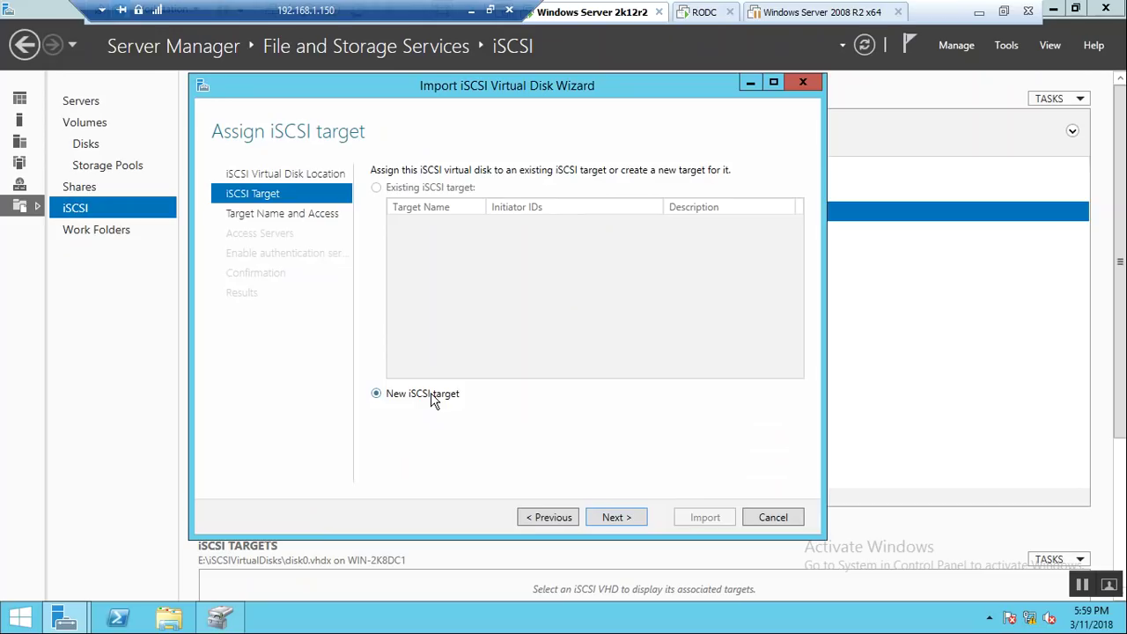
Assign the imported disk to a new iSCSI target named ddd.
left_click(606, 519)
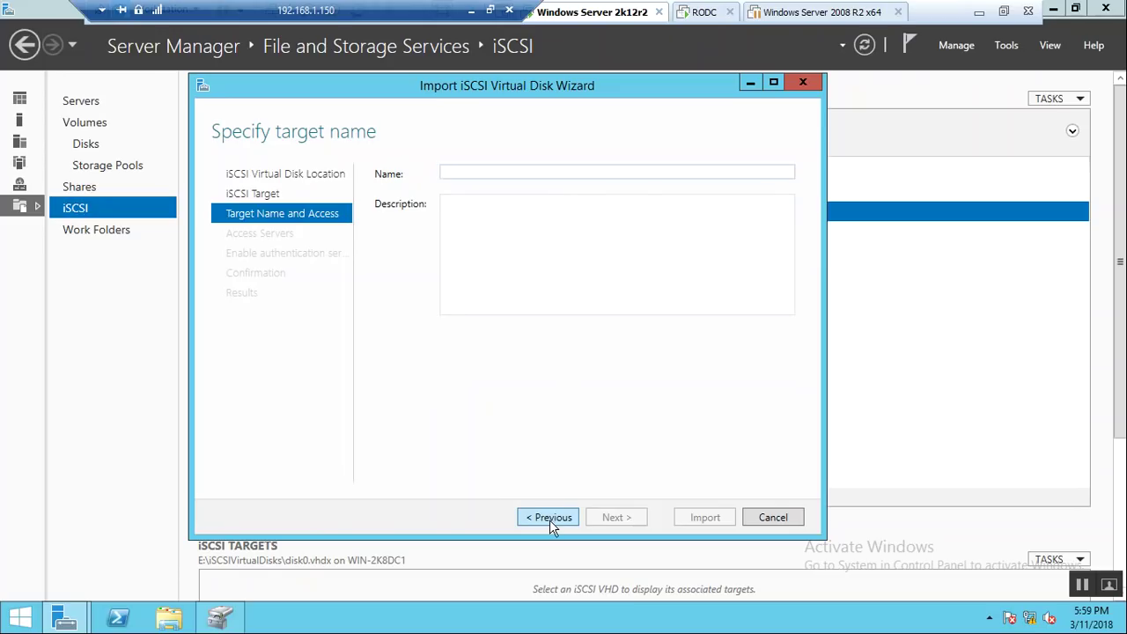
type("ddd")
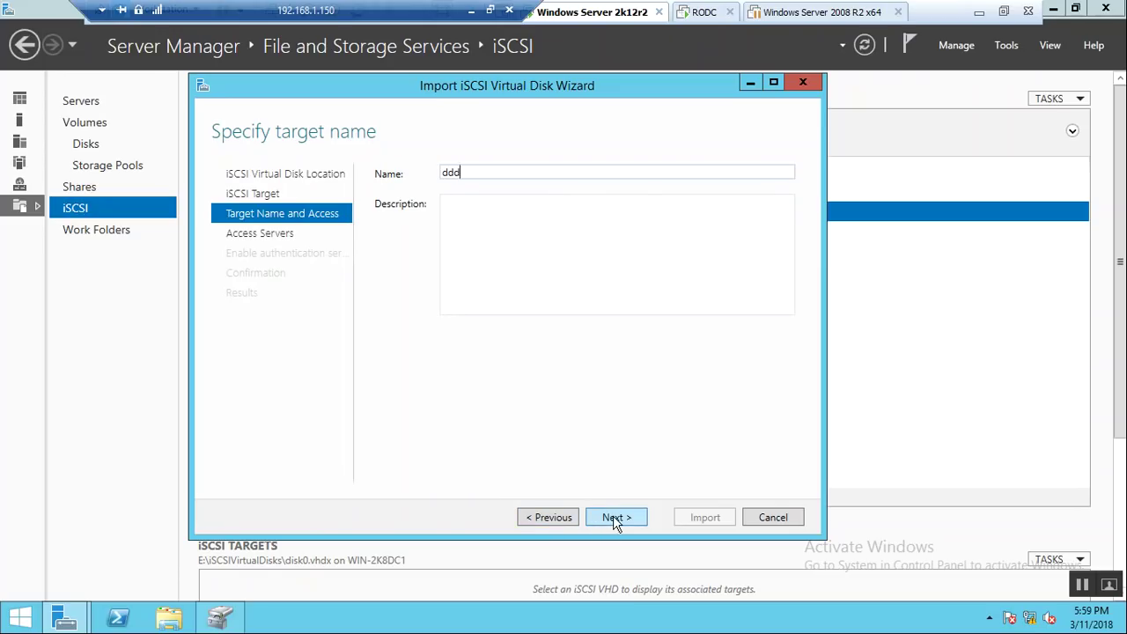
left_click(615, 520)
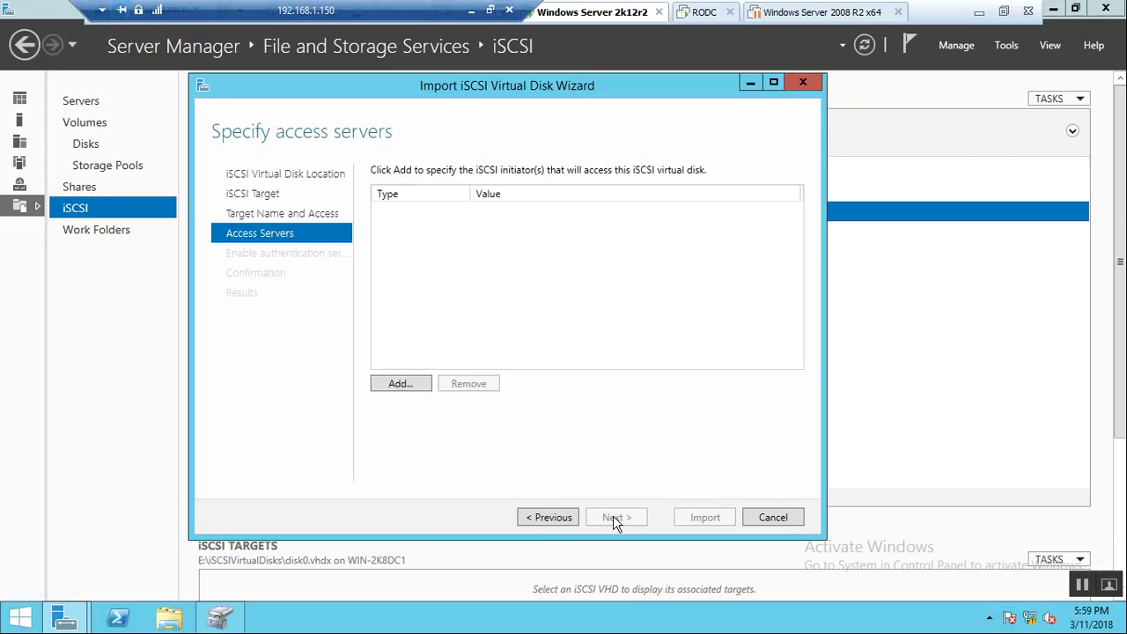
Add an access server for the imported disk, identified by the IP address 192.168.1.200.
left_click(401, 385)
left_click(155, 385)
left_click(158, 415)
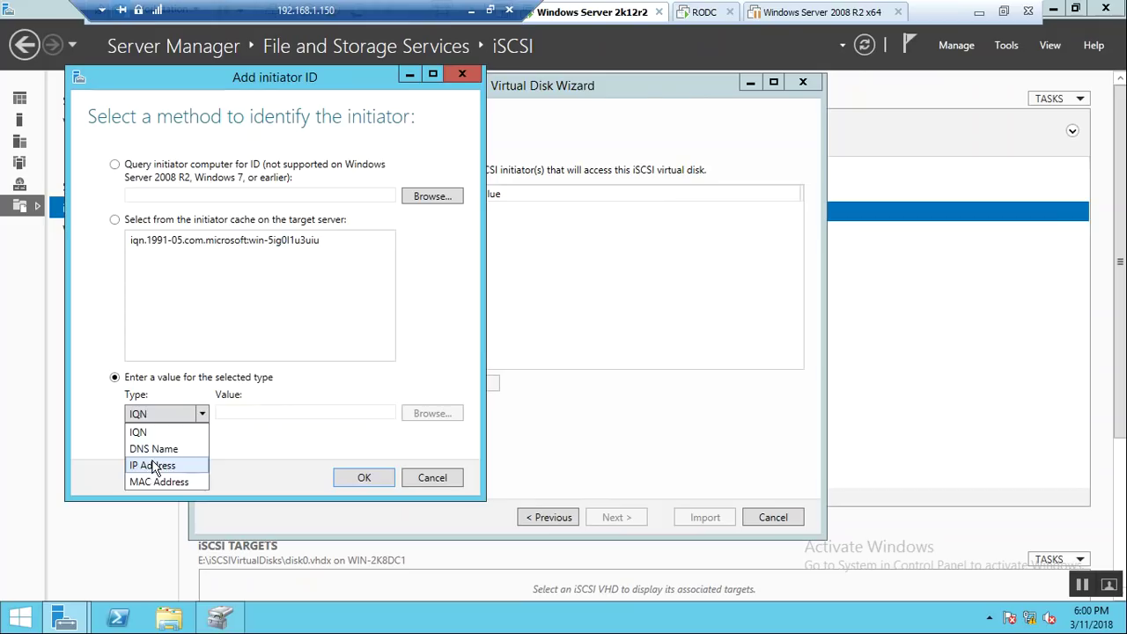
left_click(154, 466)
left_click(272, 414)
type("192.1678")
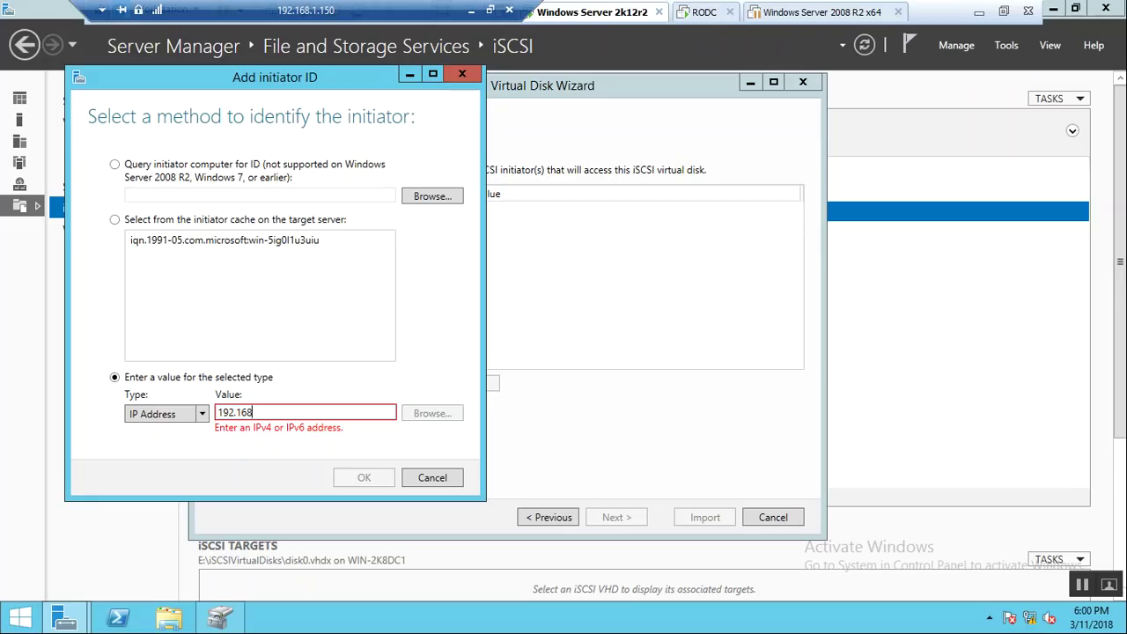
type(".200")
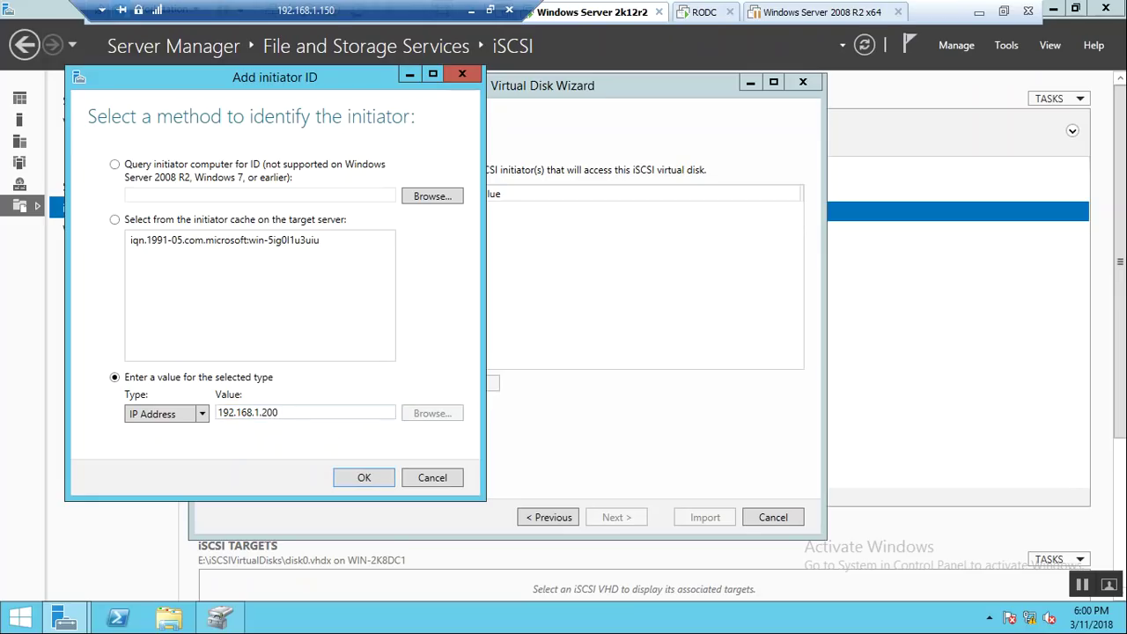
left_click(364, 478)
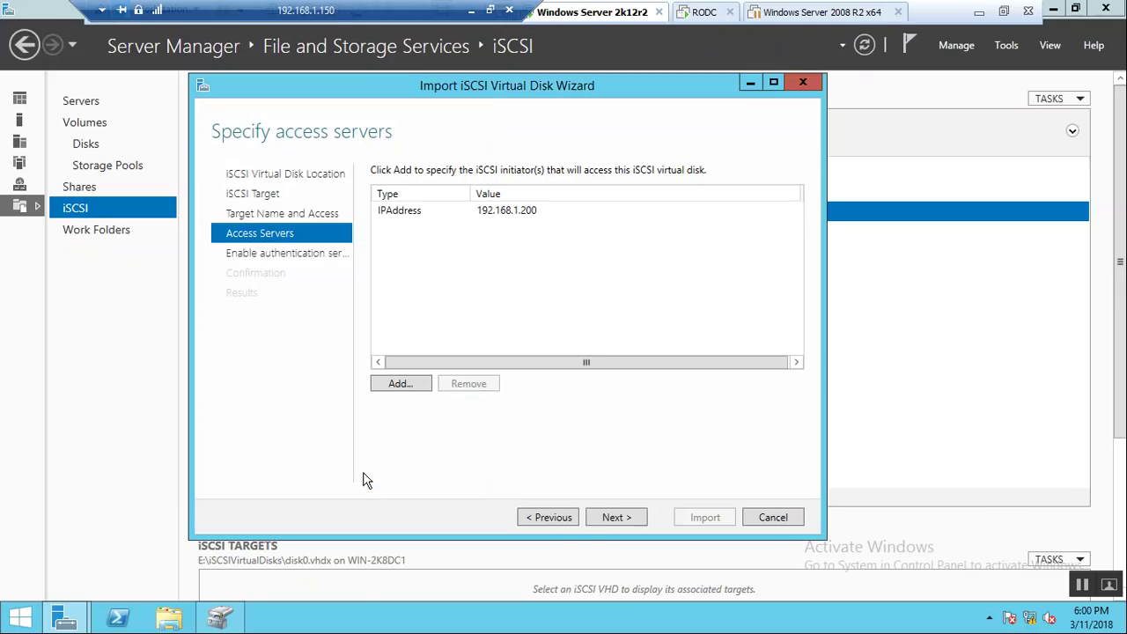
Import the iSCSI virtual disk without CHAP authentication, close the wizard and refresh the iSCSI virtual disks list.
left_click(600, 520)
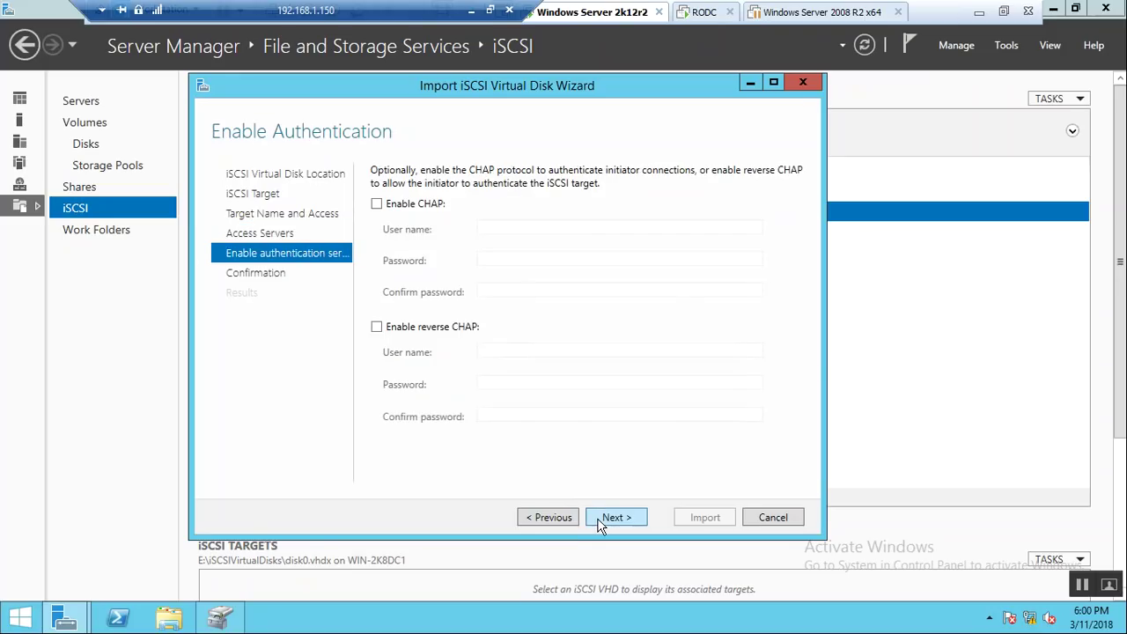
left_click(599, 522)
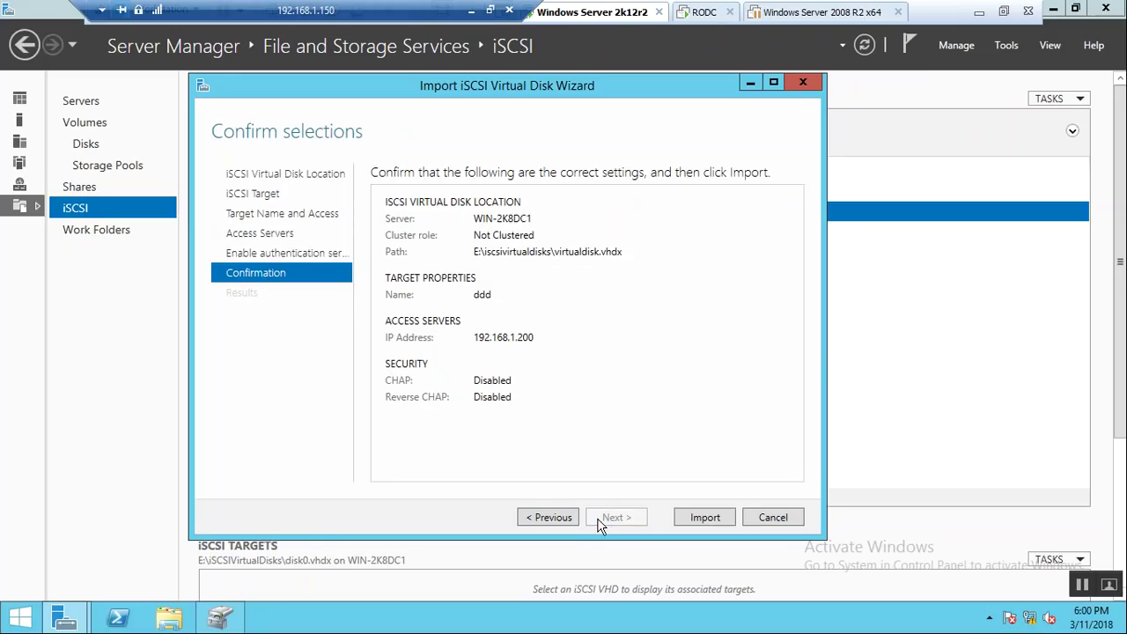
left_click(704, 520)
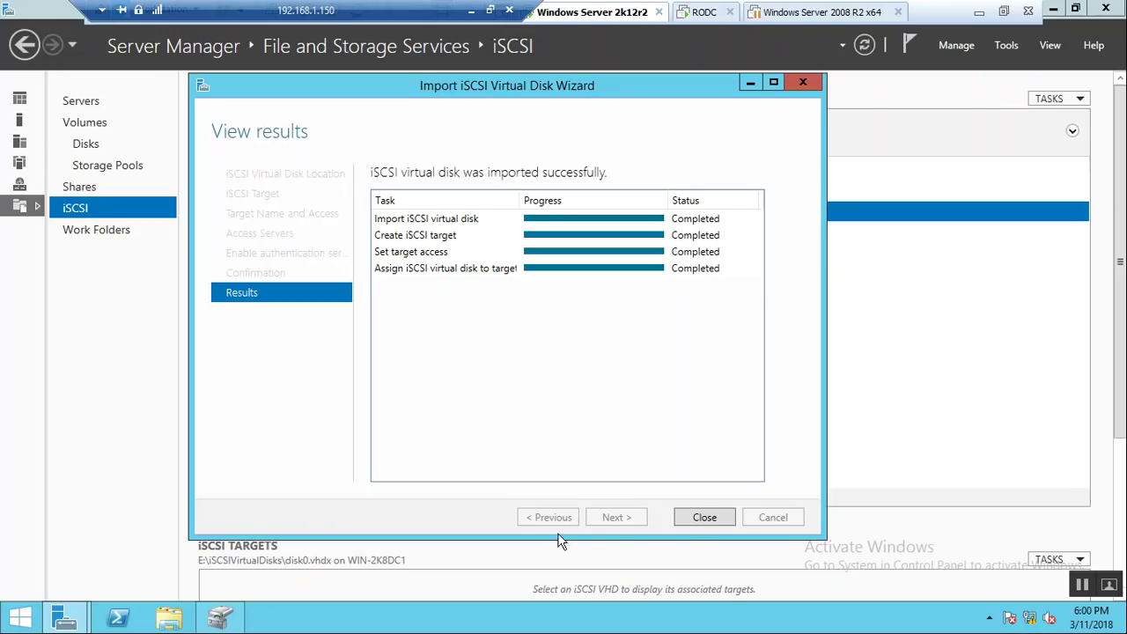
left_click(713, 517)
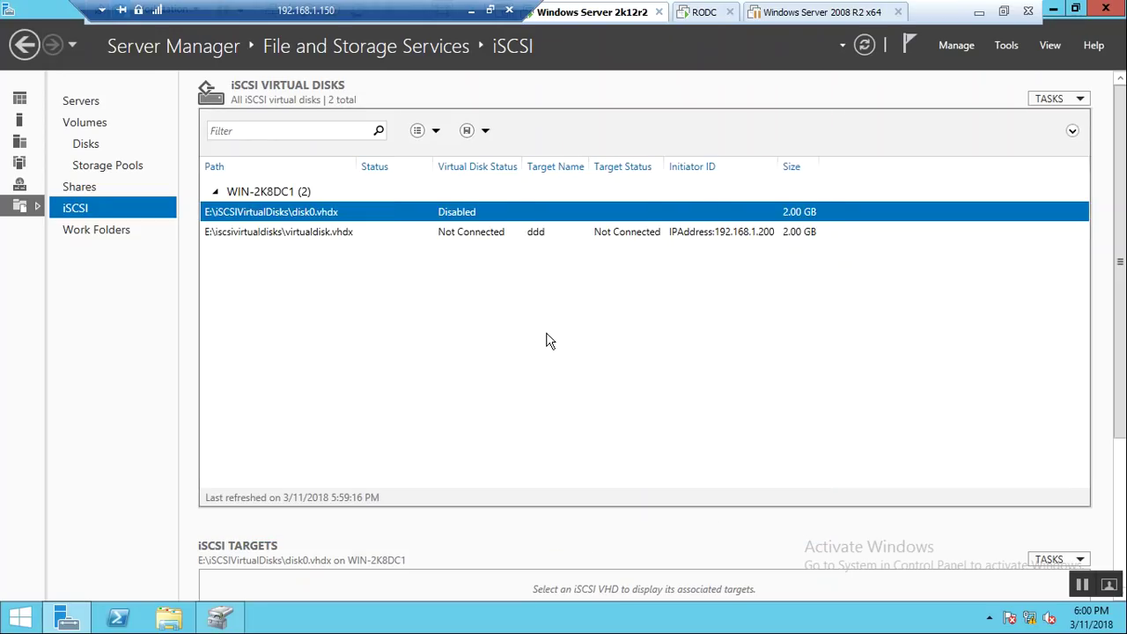
right_click(352, 346)
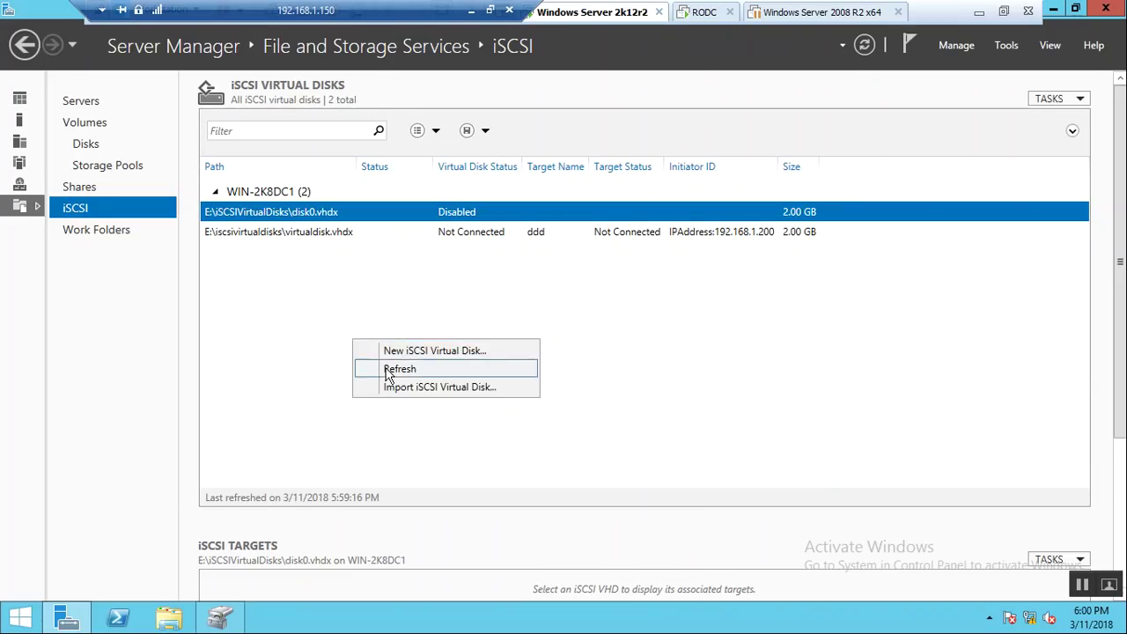
left_click(392, 368)
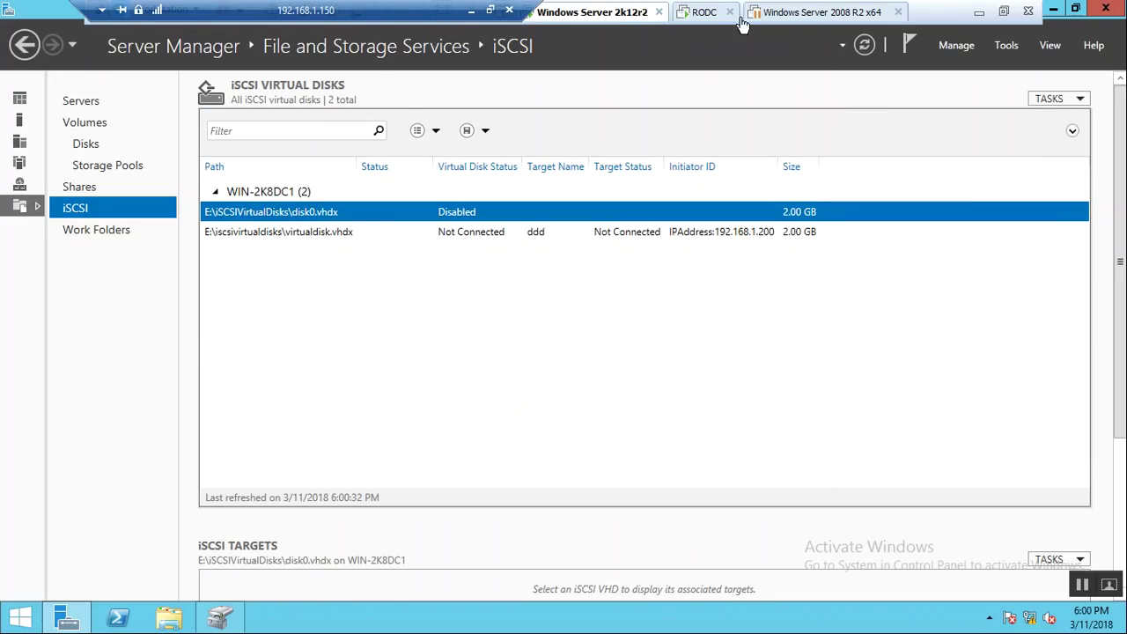
Switch to the RODC virtual machine and open iSCSI Initiator there.
left_click(710, 14)
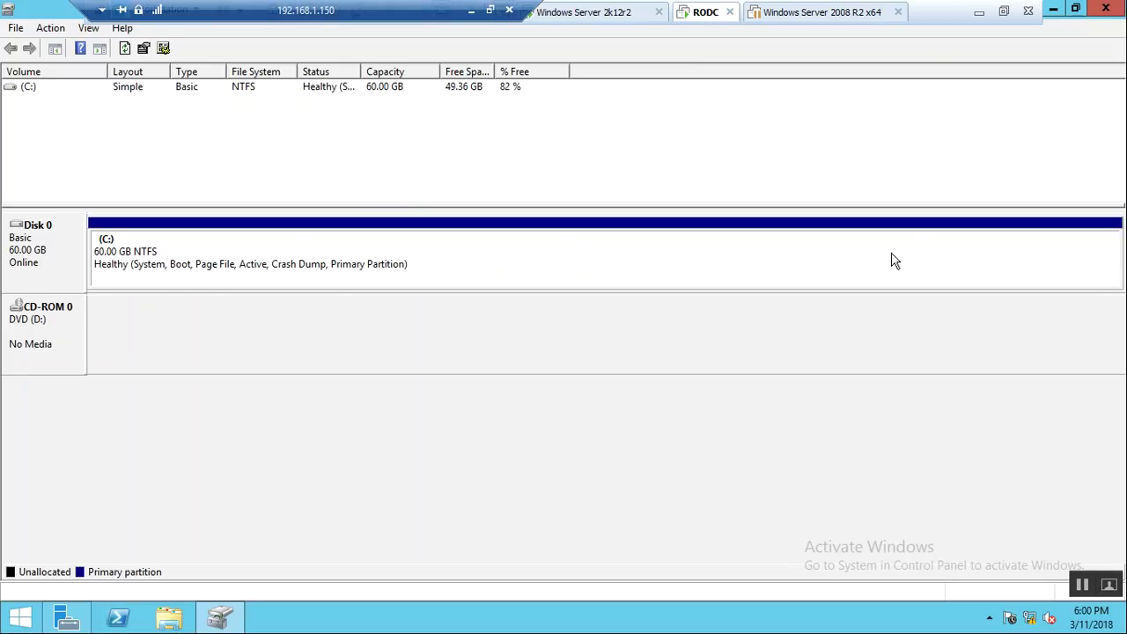
key("super")
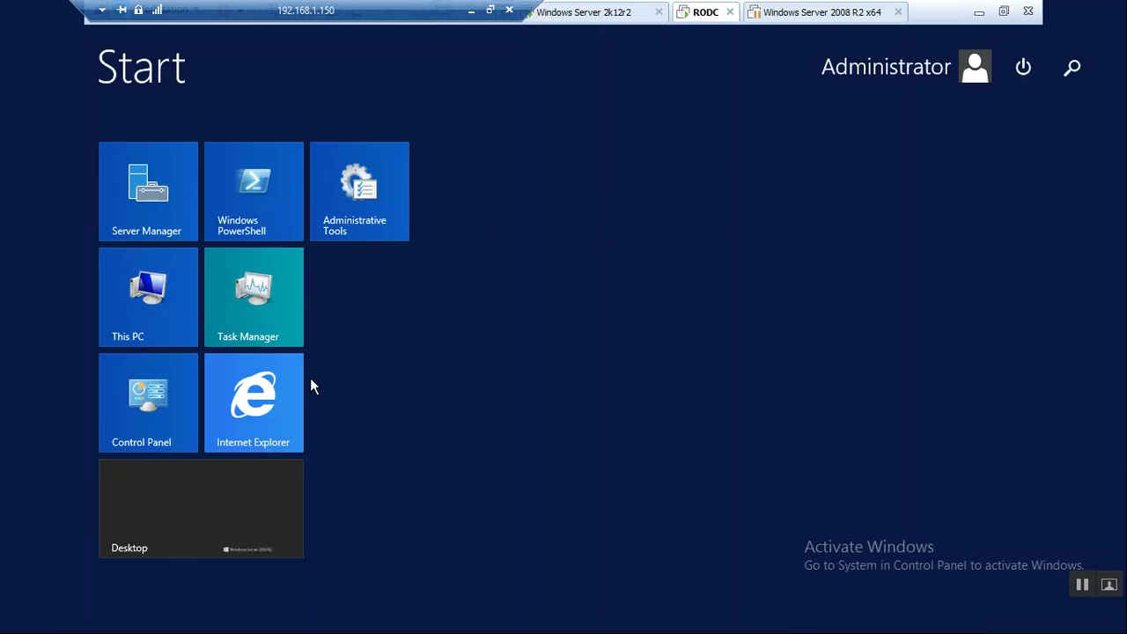
type("i")
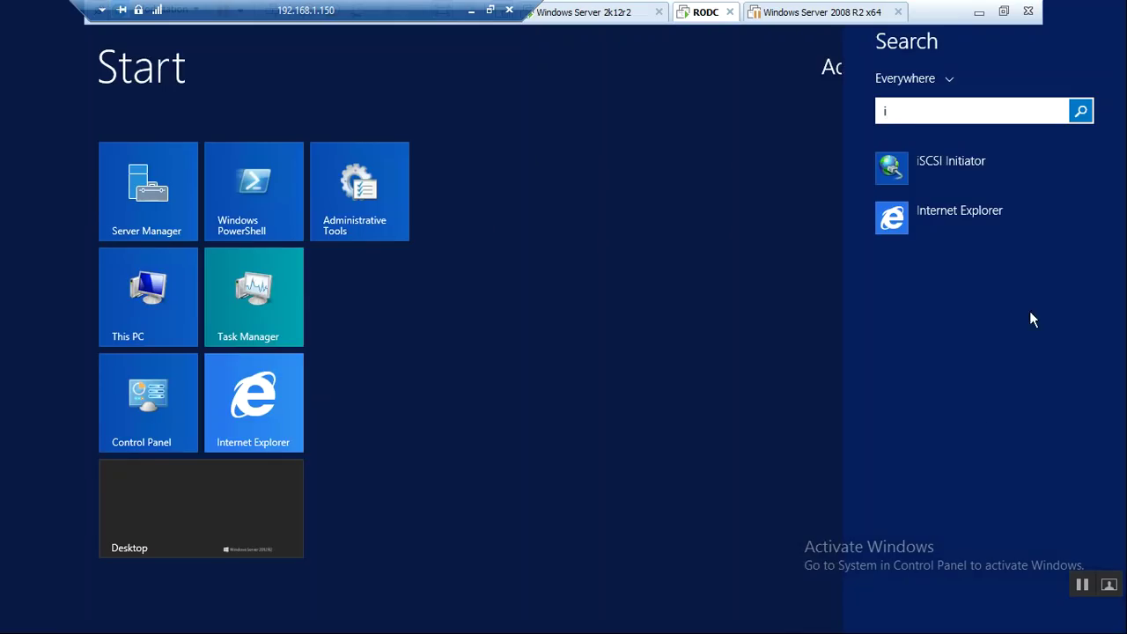
left_click(968, 171)
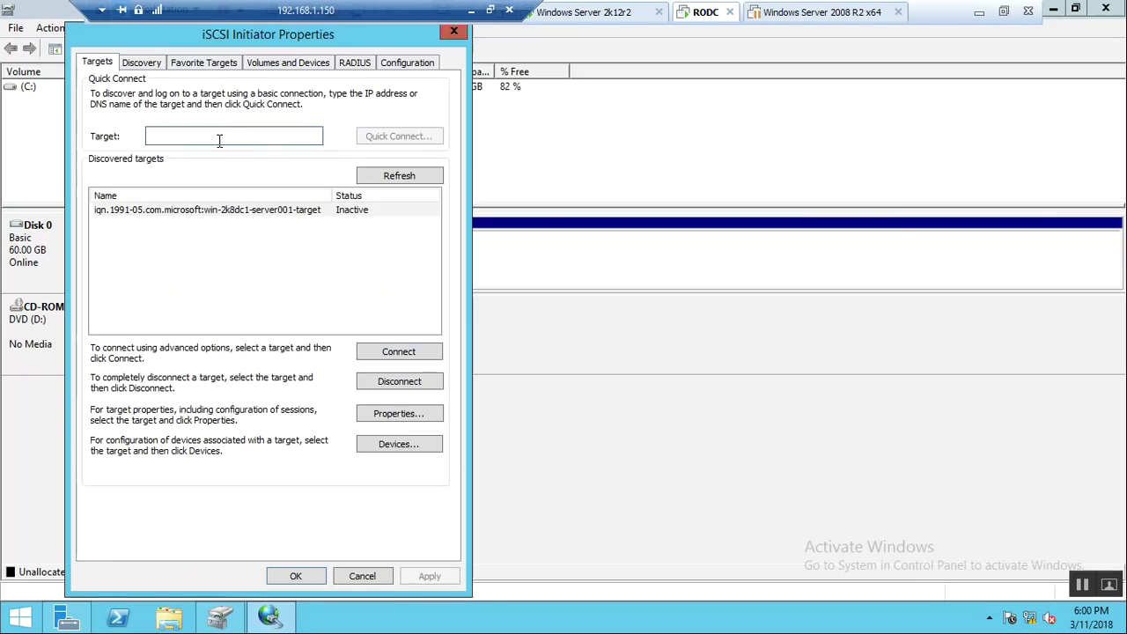
Quick-connect to the target server 192.168.1.100 and log on to its ddd target.
type("192.1")
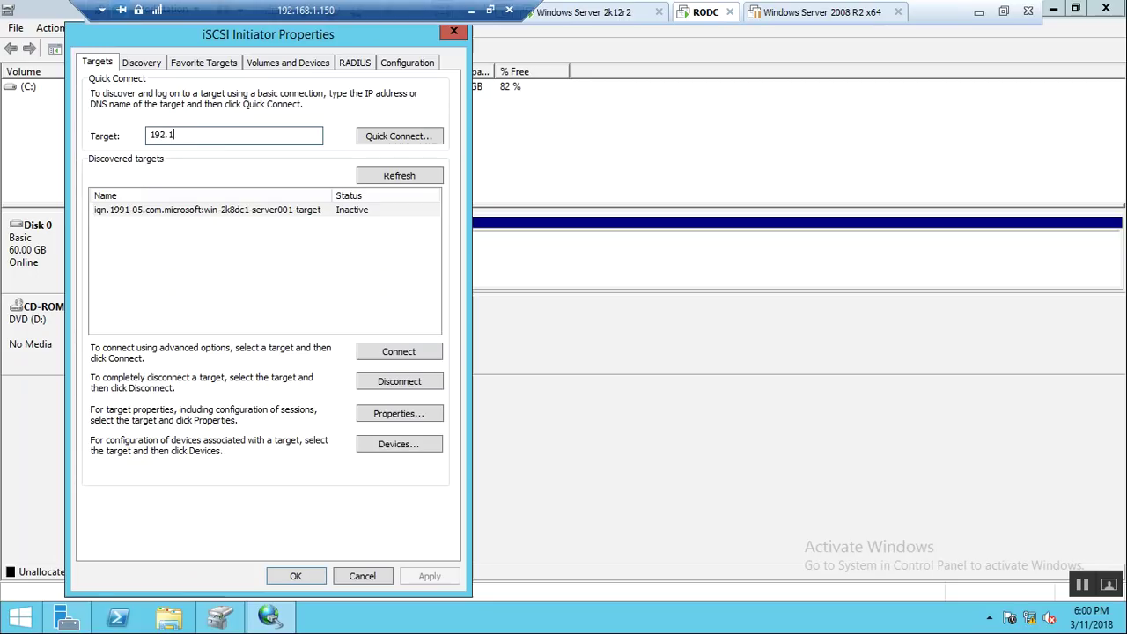
type("68.1.100")
left_click(400, 140)
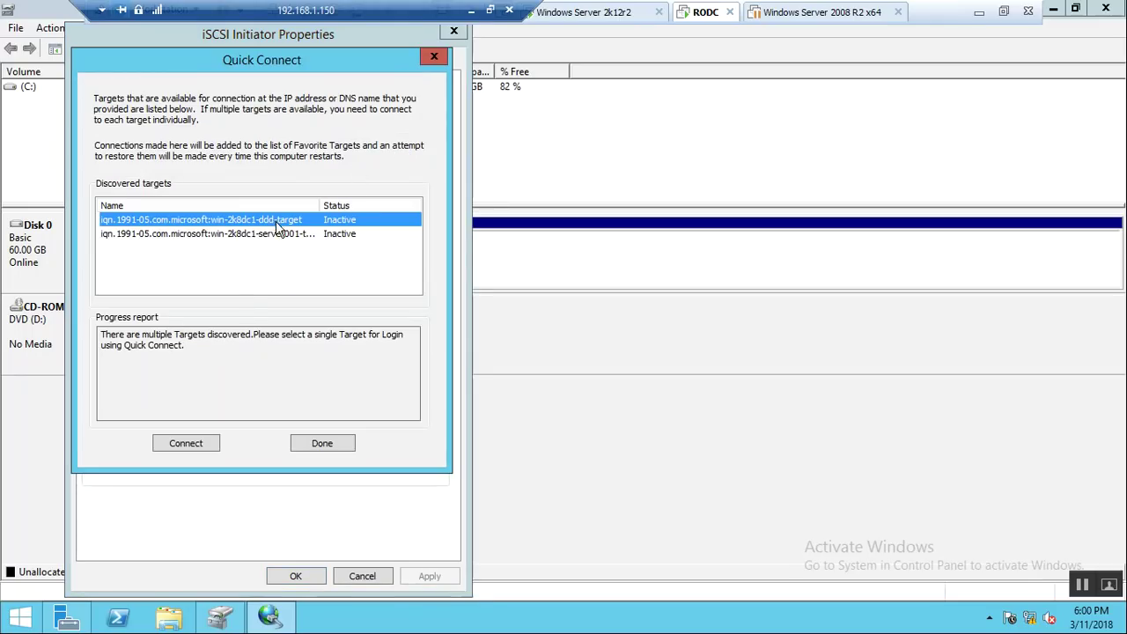
left_click(198, 447)
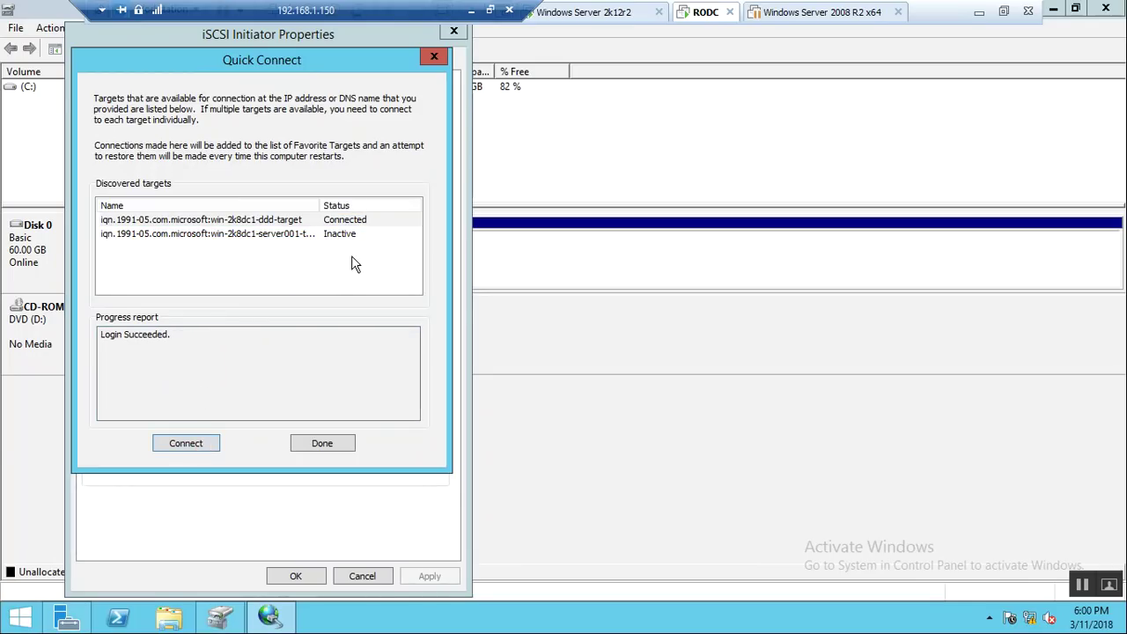
left_click(323, 442)
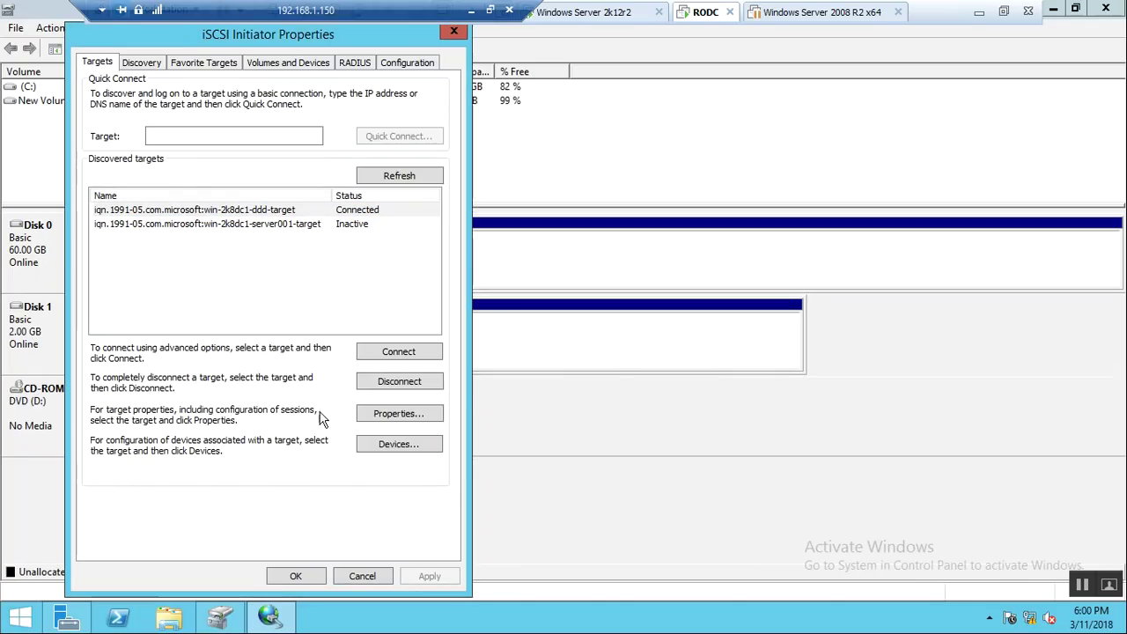
Auto-configure the iSCSI initiator's volumes and devices, and accept the initiator properties.
left_click(219, 68)
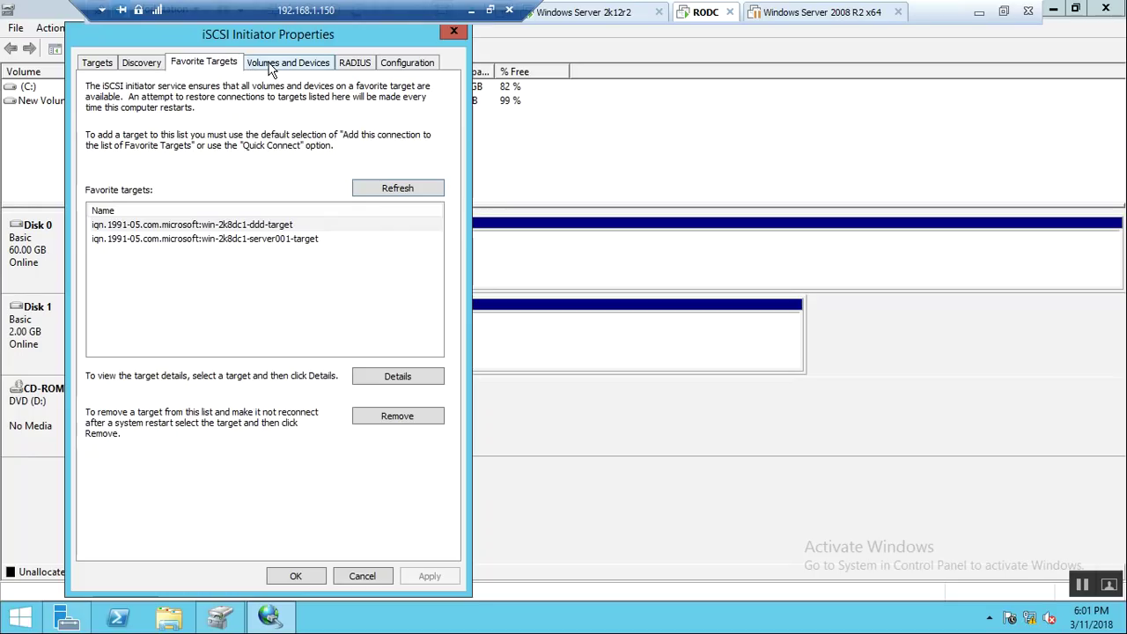
left_click(271, 66)
left_click(383, 336)
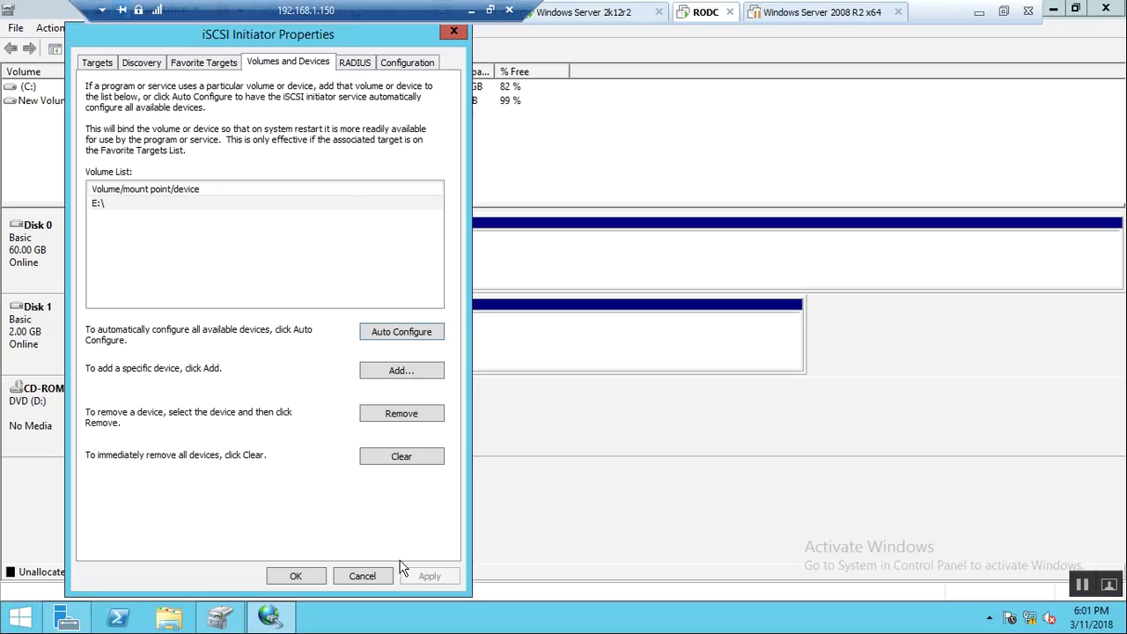
left_click(297, 576)
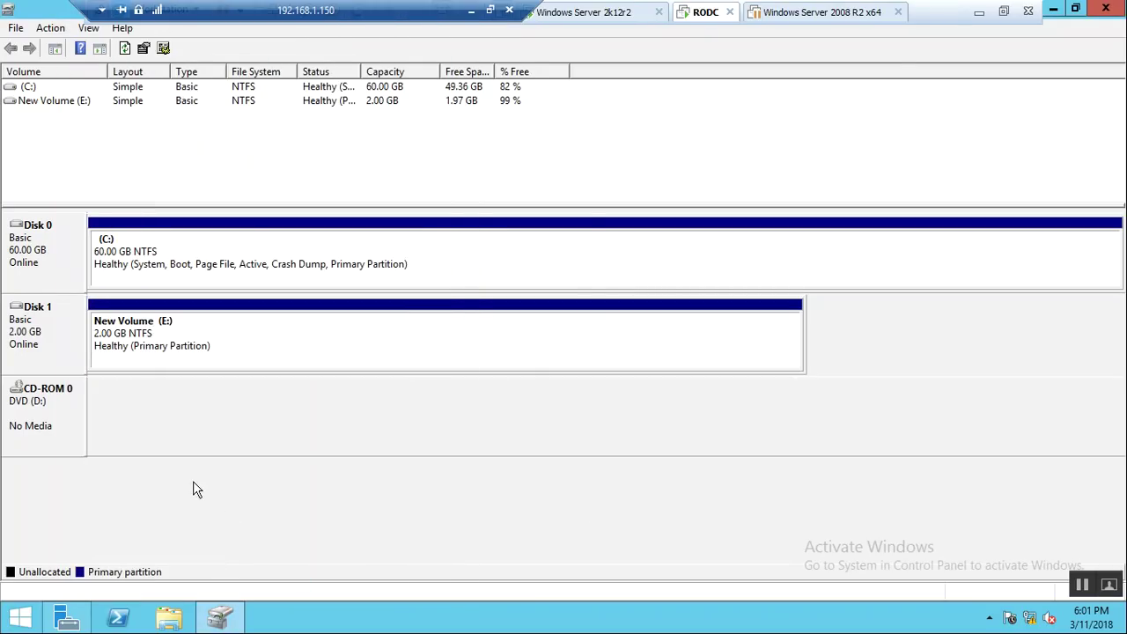
Check the contents of New Volume (E:) in File Explorer, close the window and minimize the remote session.
left_click(75, 324)
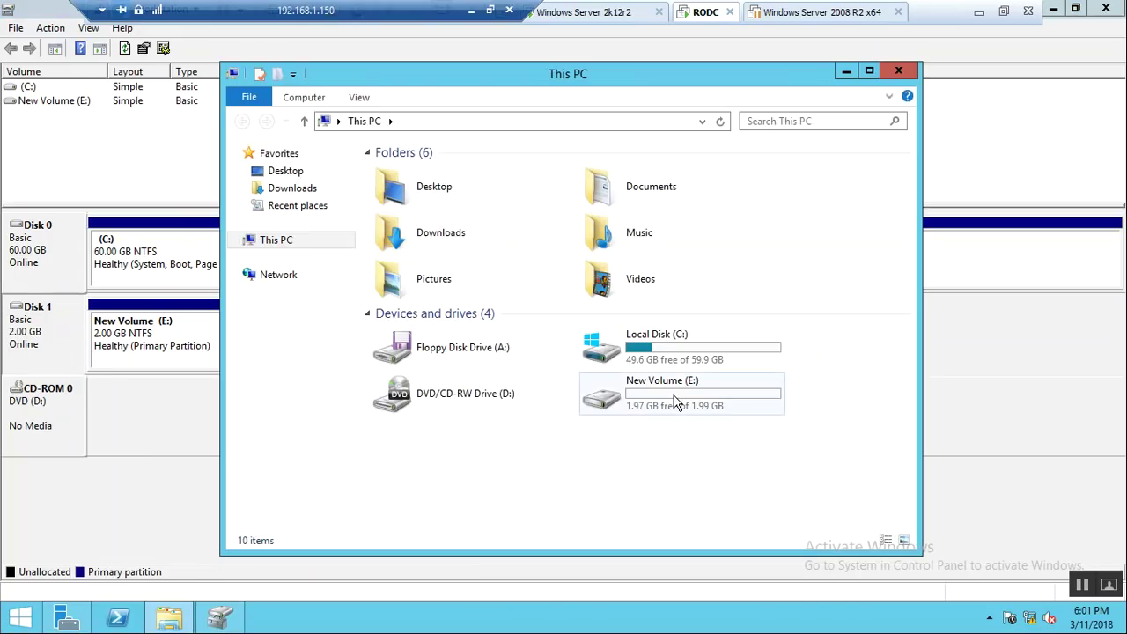
double_click(676, 401)
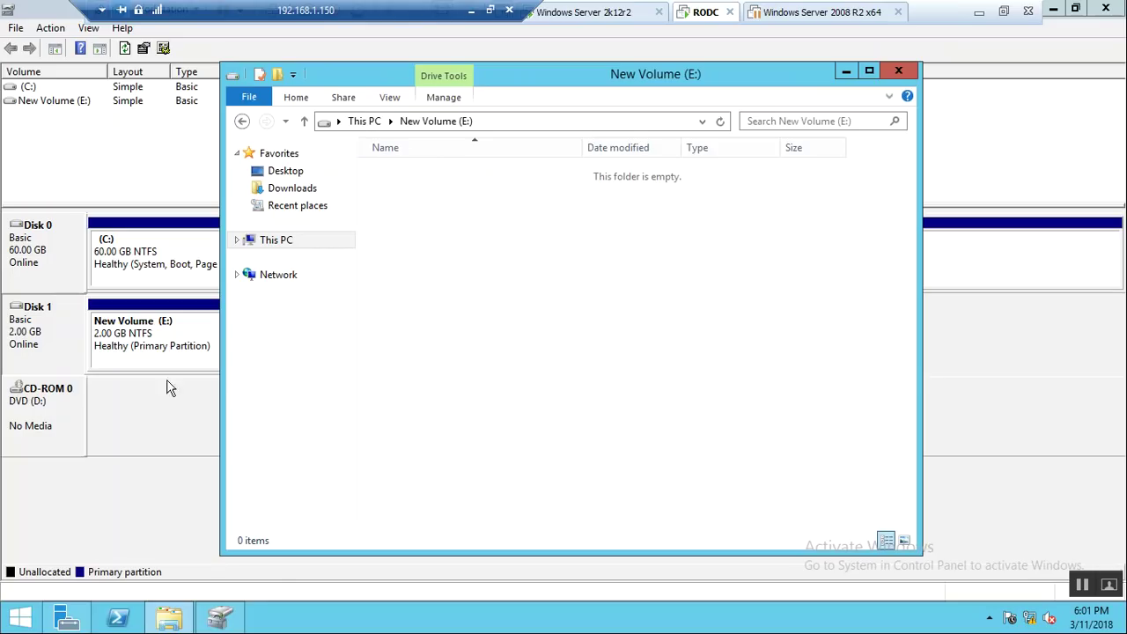
left_click(897, 72)
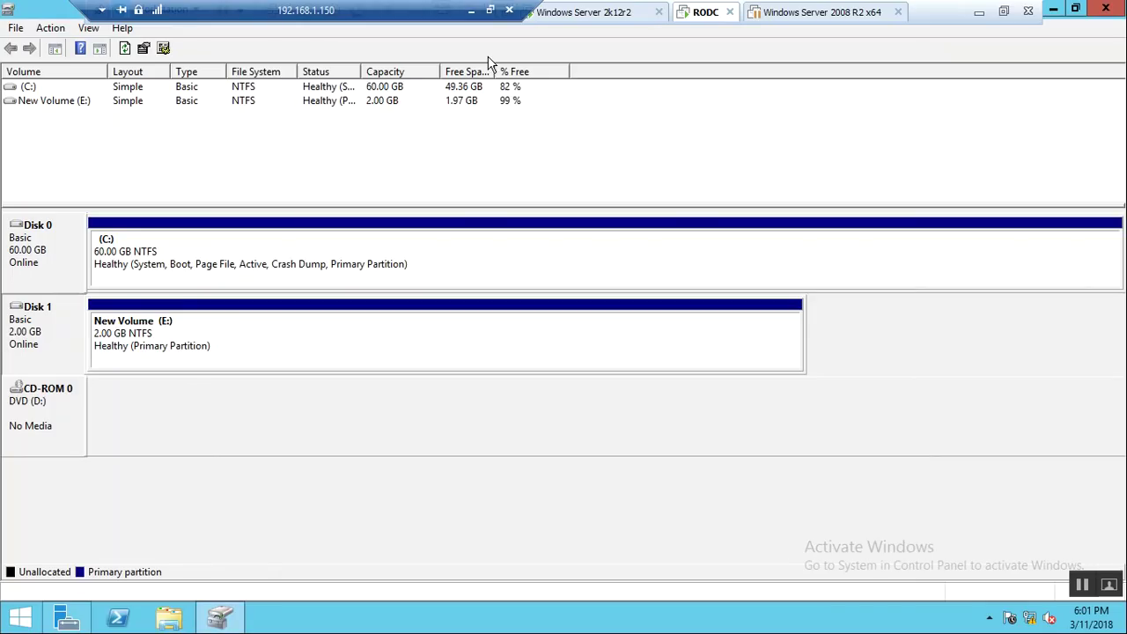
left_click(471, 10)
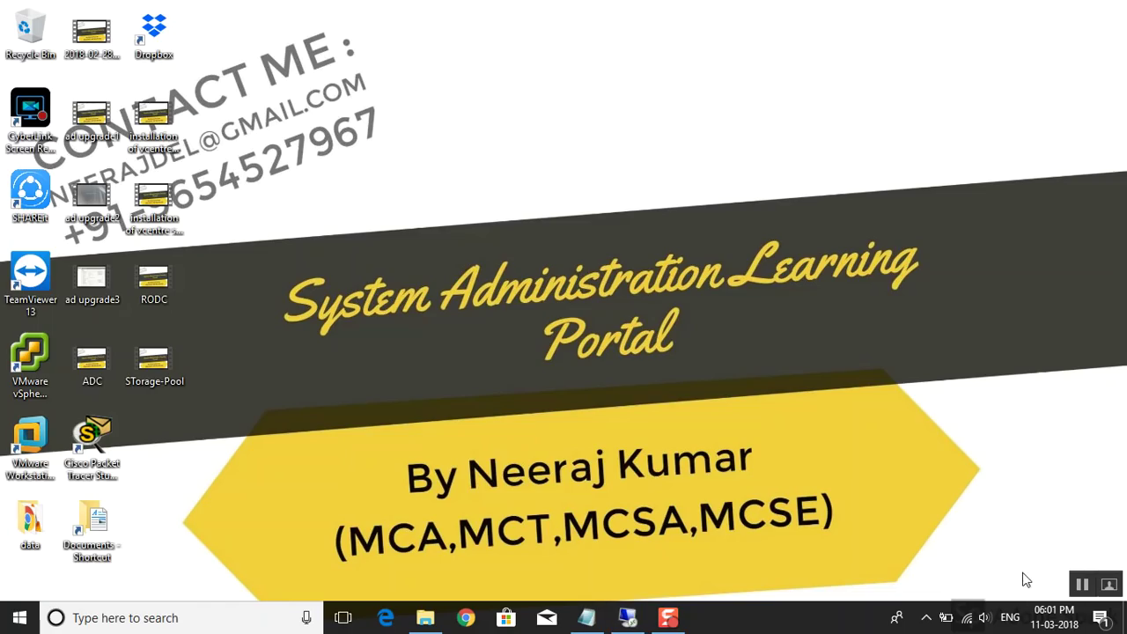